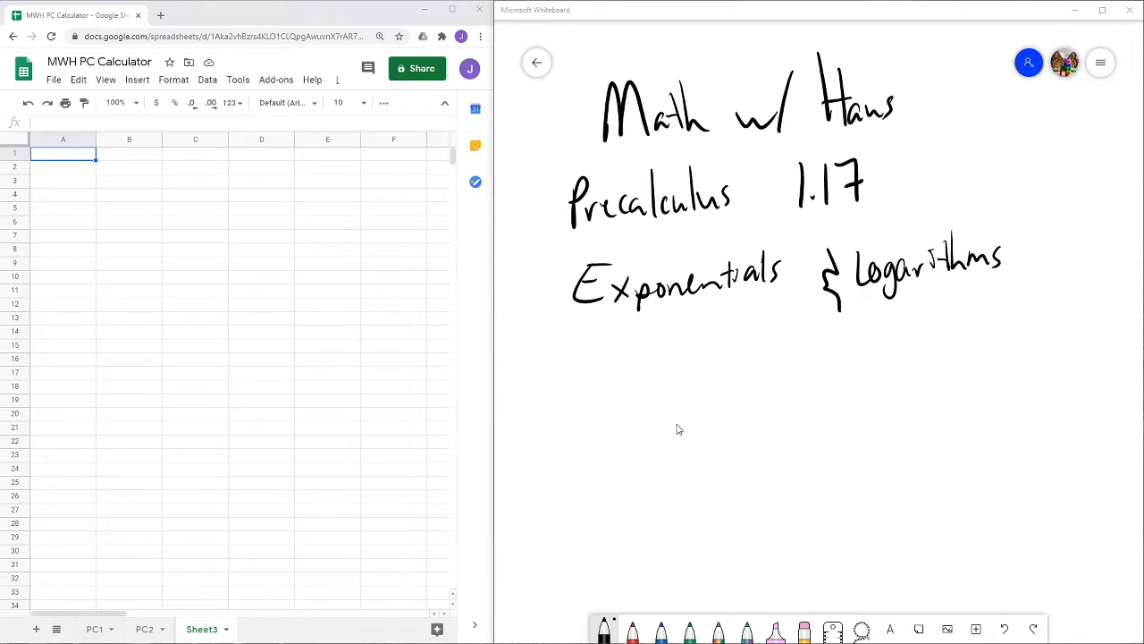
- Write the heading Compound Interest below the lesson title on the whiteboard
{"action": "left_click_drag", "start_coordinate": [677, 427], "coordinate": [683, 395]}
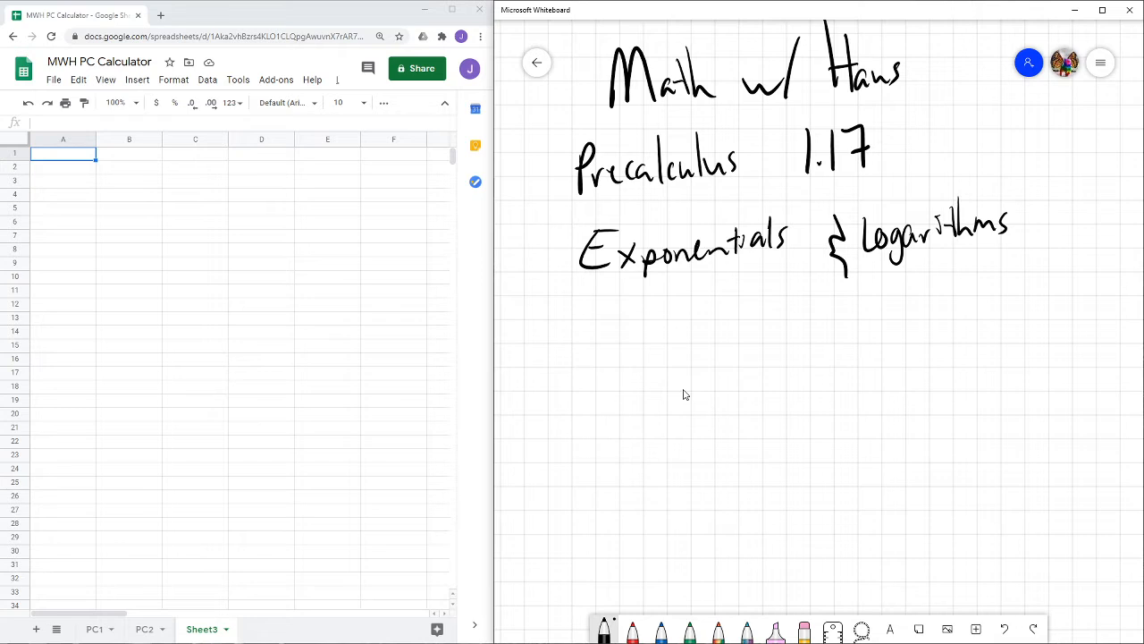
{"action": "left_click_drag", "start_coordinate": [684, 394], "coordinate": [671, 176]}
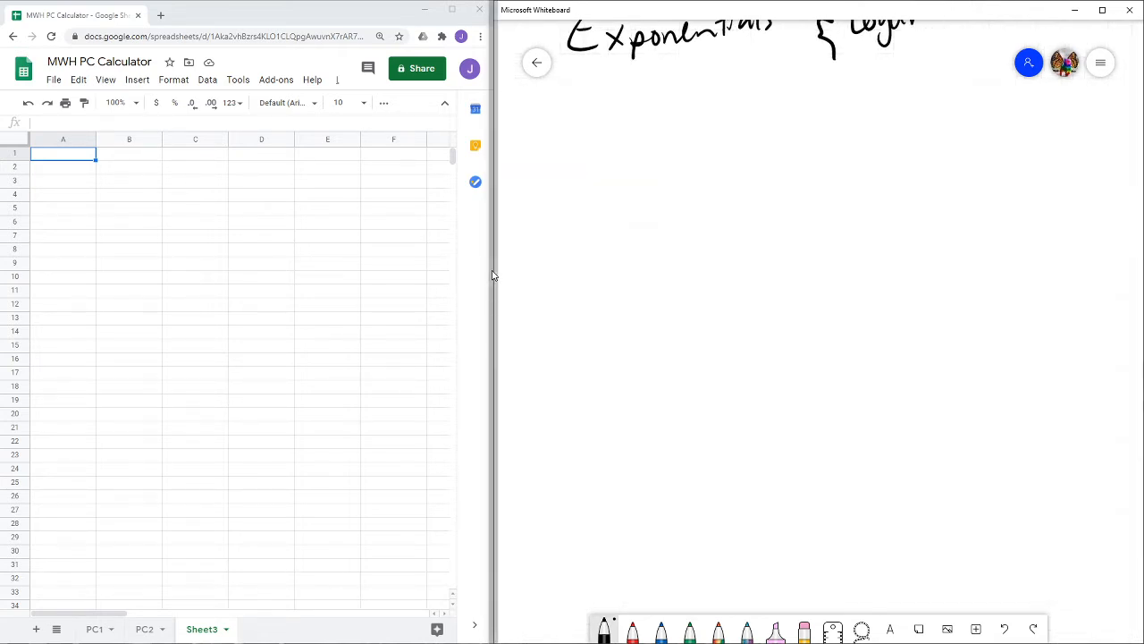
{"action": "left_click_drag", "start_coordinate": [668, 164], "coordinate": [666, 200]}
{"action": "mouse_move", "coordinate": [677, 178]}
{"action": "left_mouse_down"}
{"action": "mouse_move", "coordinate": [716, 193]}
{"action": "mouse_move", "coordinate": [803, 187]}
{"action": "left_mouse_up"}
{"action": "left_click_drag", "start_coordinate": [864, 155], "coordinate": [865, 199]}
{"action": "mouse_move", "coordinate": [844, 197]}
{"action": "left_mouse_down"}
{"action": "mouse_move", "coordinate": [872, 194]}
{"action": "mouse_move", "coordinate": [872, 159]}
{"action": "mouse_move", "coordinate": [892, 202]}
{"action": "left_mouse_up"}
{"action": "left_click_drag", "start_coordinate": [897, 163], "coordinate": [900, 198]}
{"action": "left_click_drag", "start_coordinate": [882, 186], "coordinate": [926, 183]}
{"action": "left_click_drag", "start_coordinate": [926, 188], "coordinate": [941, 195]}
{"action": "left_click_drag", "start_coordinate": [958, 152], "coordinate": [959, 192]}
{"action": "left_click_drag", "start_coordinate": [946, 176], "coordinate": [962, 171]}
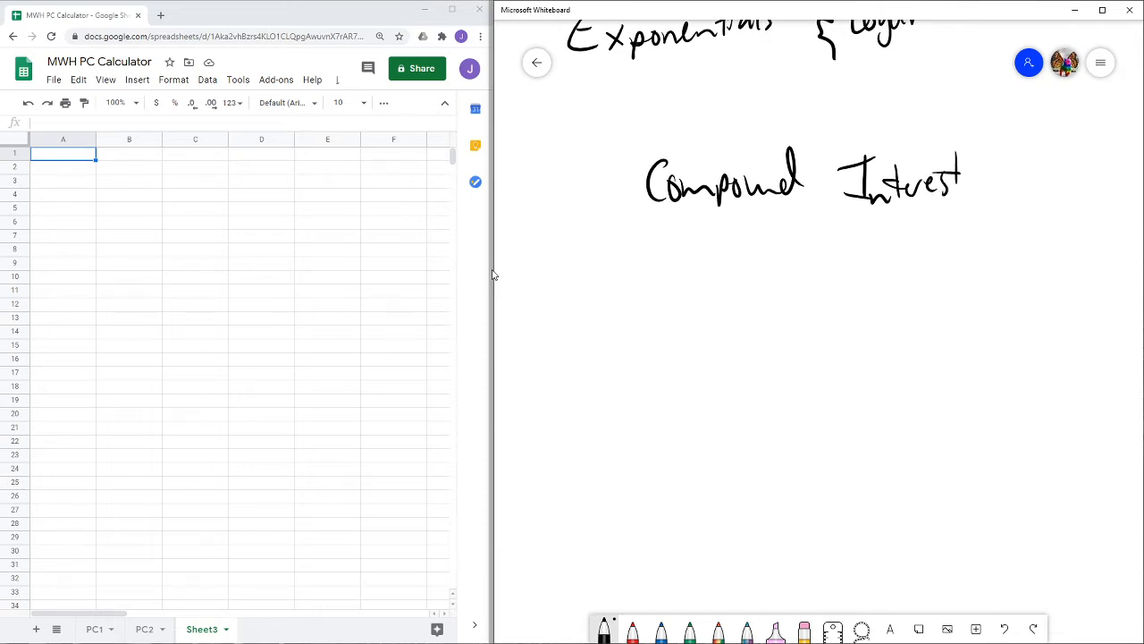
- Write the compound interest formula A = P(1 + r/n)^nt under the heading
{"action": "mouse_move", "coordinate": [618, 304]}
{"action": "left_mouse_down"}
{"action": "mouse_move", "coordinate": [626, 268]}
{"action": "mouse_move", "coordinate": [648, 306]}
{"action": "mouse_move", "coordinate": [640, 284]}
{"action": "mouse_move", "coordinate": [695, 280]}
{"action": "left_mouse_up"}
{"action": "left_click_drag", "start_coordinate": [675, 300], "coordinate": [725, 304]}
{"action": "mouse_move", "coordinate": [726, 267]}
{"action": "left_mouse_down"}
{"action": "mouse_move", "coordinate": [729, 285]}
{"action": "mouse_move", "coordinate": [773, 310]}
{"action": "left_mouse_up"}
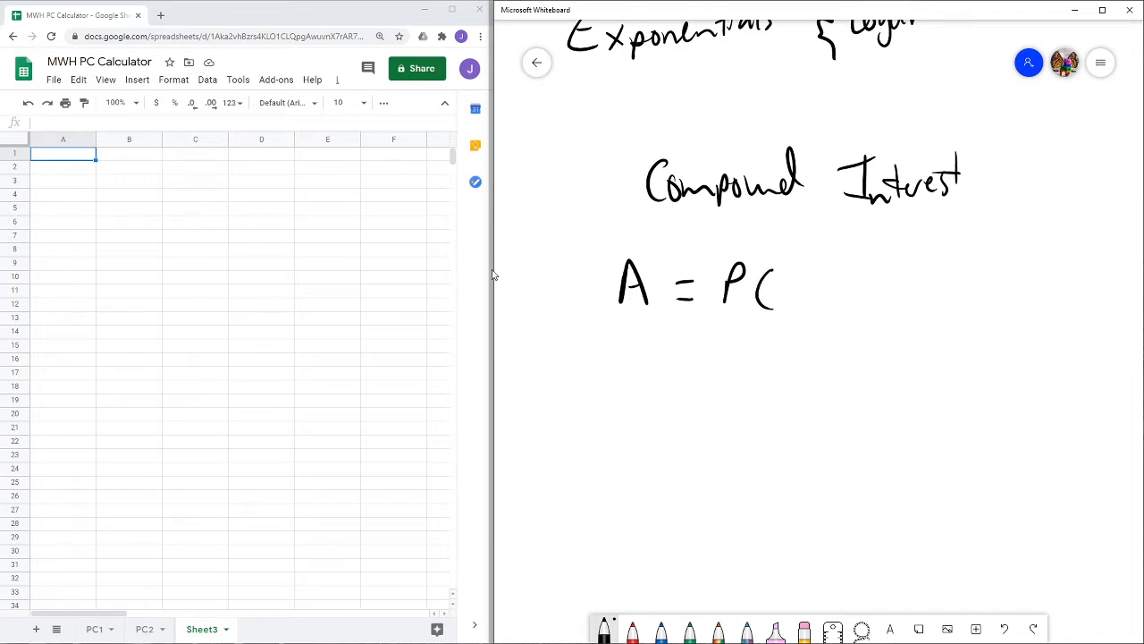
{"action": "left_click_drag", "start_coordinate": [792, 270], "coordinate": [794, 291]}
{"action": "mouse_move", "coordinate": [817, 265]}
{"action": "left_mouse_down"}
{"action": "mouse_move", "coordinate": [816, 291]}
{"action": "mouse_move", "coordinate": [855, 261]}
{"action": "mouse_move", "coordinate": [839, 295]}
{"action": "mouse_move", "coordinate": [879, 302]}
{"action": "left_mouse_up"}
{"action": "left_click_drag", "start_coordinate": [886, 254], "coordinate": [890, 312]}
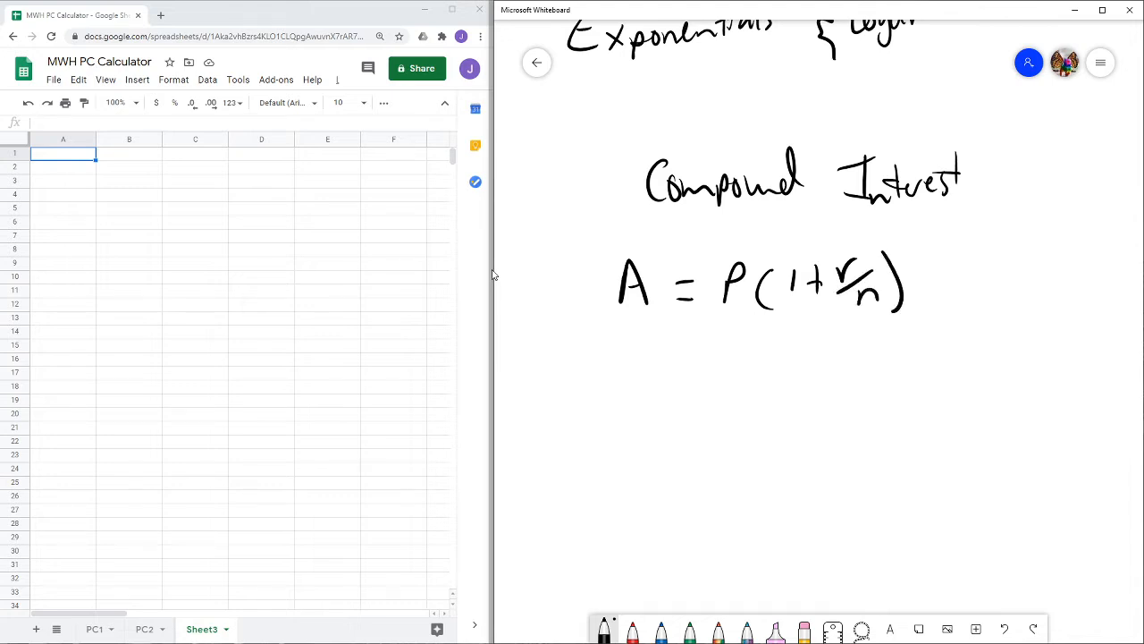
{"action": "mouse_move", "coordinate": [901, 252]}
{"action": "left_mouse_down"}
{"action": "mouse_move", "coordinate": [929, 252]}
{"action": "mouse_move", "coordinate": [935, 236]}
{"action": "left_mouse_up"}
- Sketch an f(x) = x² example with input and output arrows below the formula, then erase it
{"action": "mouse_move", "coordinate": [685, 407]}
{"action": "left_mouse_down"}
{"action": "mouse_move", "coordinate": [659, 462]}
{"action": "mouse_move", "coordinate": [728, 449]}
{"action": "left_mouse_up"}
{"action": "left_click_drag", "start_coordinate": [728, 430], "coordinate": [708, 449]}
{"action": "left_click_drag", "start_coordinate": [727, 411], "coordinate": [729, 461]}
{"action": "mouse_move", "coordinate": [758, 439]}
{"action": "left_mouse_down"}
{"action": "mouse_move", "coordinate": [780, 438]}
{"action": "mouse_move", "coordinate": [781, 459]}
{"action": "mouse_move", "coordinate": [818, 464]}
{"action": "left_mouse_up"}
{"action": "left_click_drag", "start_coordinate": [820, 444], "coordinate": [795, 465]}
{"action": "left_click_drag", "start_coordinate": [820, 422], "coordinate": [838, 436]}
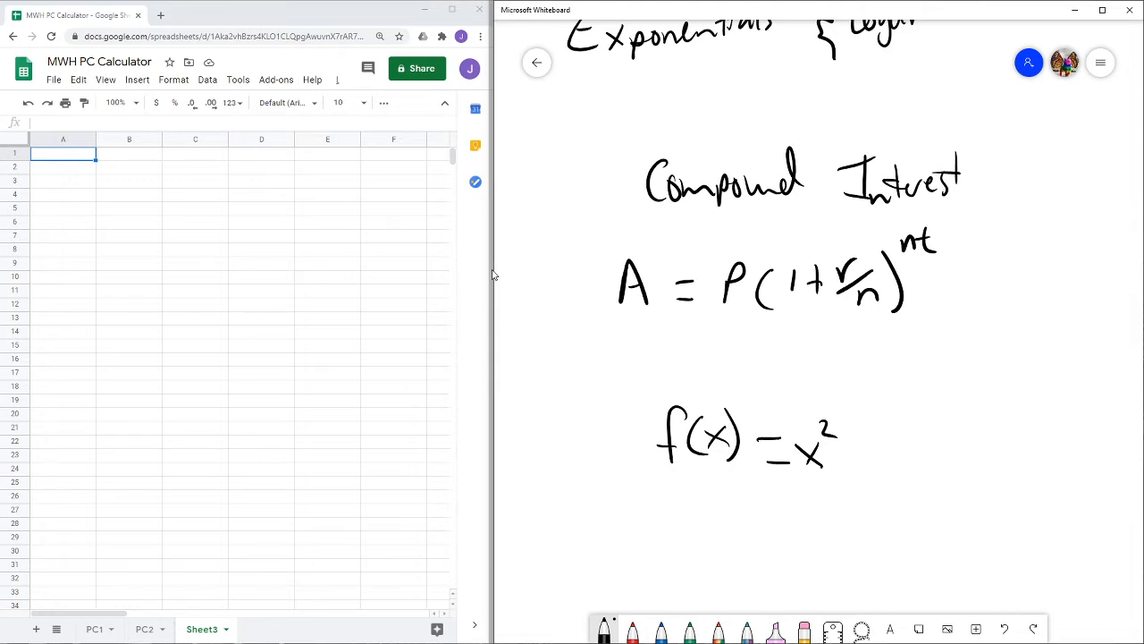
{"action": "left_click_drag", "start_coordinate": [813, 490], "coordinate": [809, 515]}
{"action": "mouse_move", "coordinate": [810, 488]}
{"action": "left_mouse_down"}
{"action": "mouse_move", "coordinate": [797, 498]}
{"action": "mouse_move", "coordinate": [823, 505]}
{"action": "mouse_move", "coordinate": [713, 497]}
{"action": "left_mouse_up"}
{"action": "left_click_drag", "start_coordinate": [739, 480], "coordinate": [728, 506]}
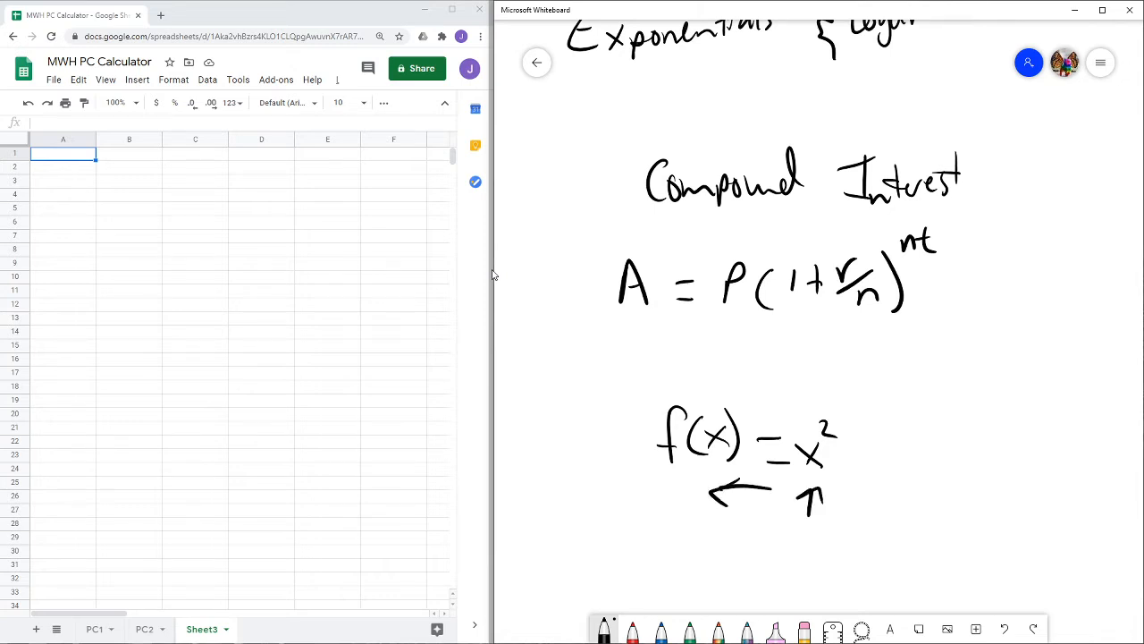
{"action": "left_click_drag", "start_coordinate": [651, 482], "coordinate": [664, 494]}
{"action": "left_click_drag", "start_coordinate": [675, 485], "coordinate": [660, 510]}
{"action": "left_click", "coordinate": [804, 629]}
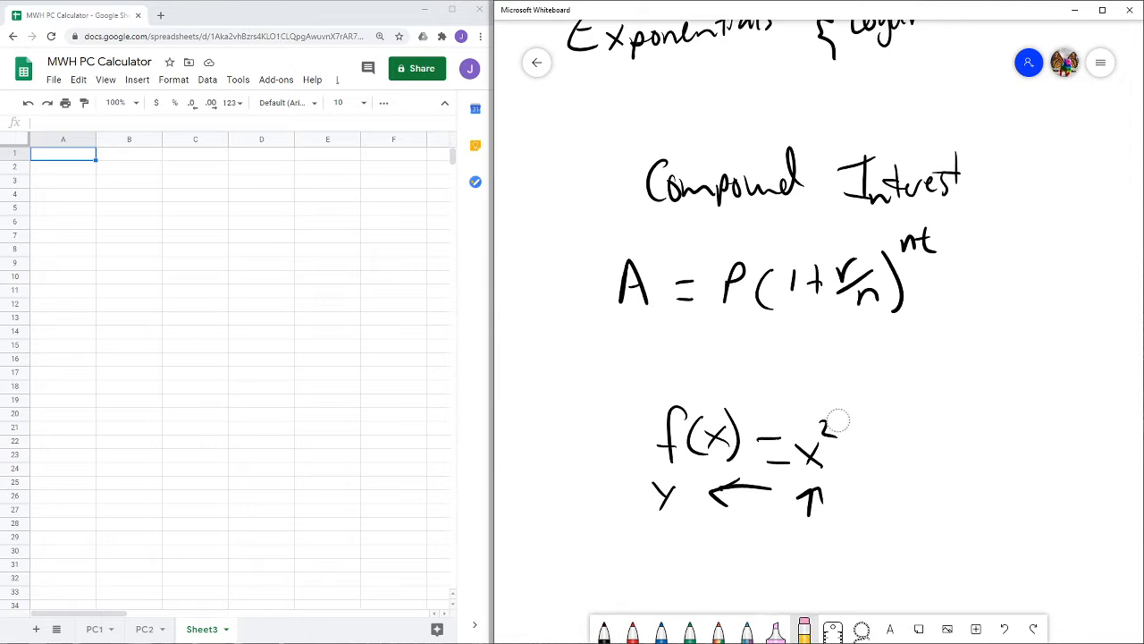
{"action": "mouse_move", "coordinate": [841, 417]}
{"action": "left_mouse_down"}
{"action": "mouse_move", "coordinate": [807, 489]}
{"action": "mouse_move", "coordinate": [766, 460]}
{"action": "mouse_move", "coordinate": [676, 447]}
{"action": "left_mouse_up"}
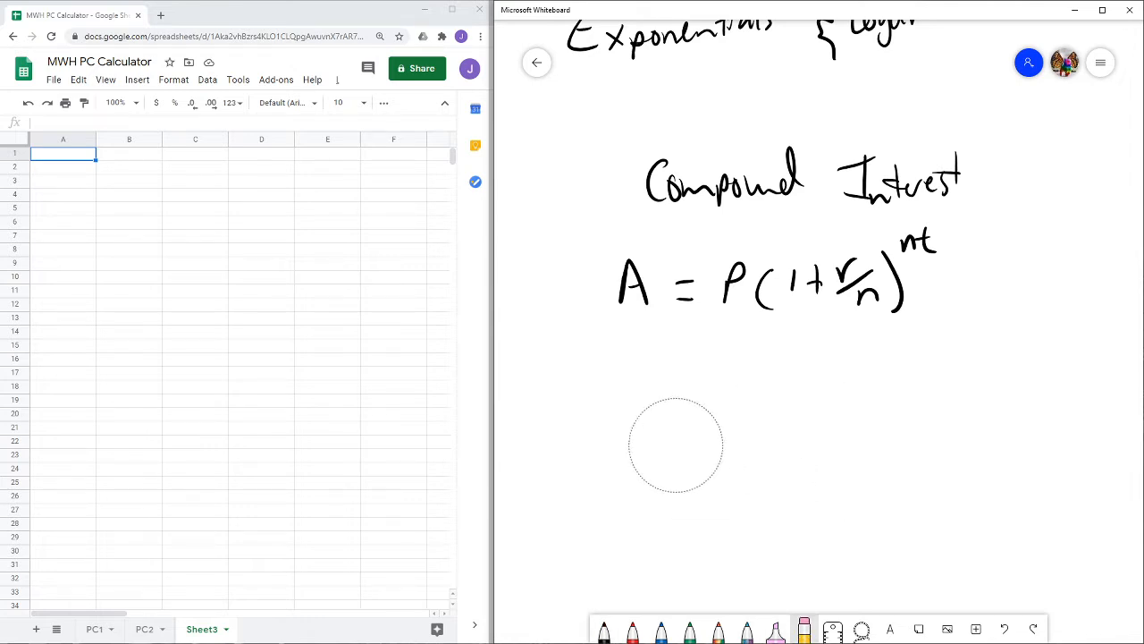
- Highlight P in pink and r in orange in the formula
{"action": "left_click", "coordinate": [776, 628]}
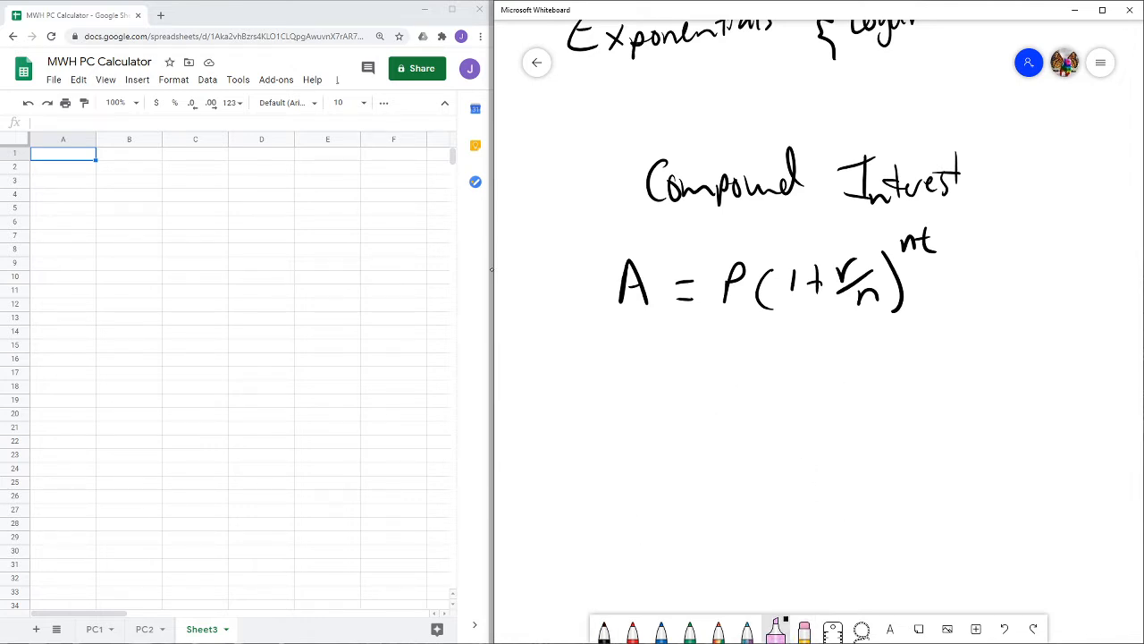
{"action": "left_click_drag", "start_coordinate": [741, 265], "coordinate": [730, 309]}
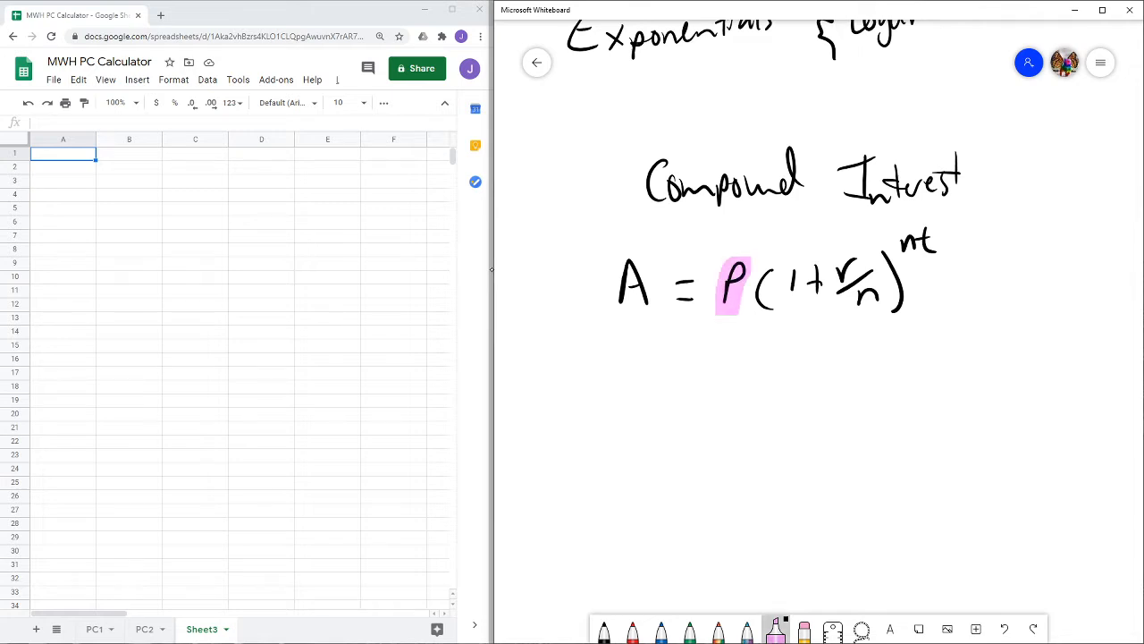
{"action": "left_click", "coordinate": [776, 629]}
{"action": "left_click", "coordinate": [776, 629]}
{"action": "left_click", "coordinate": [776, 628]}
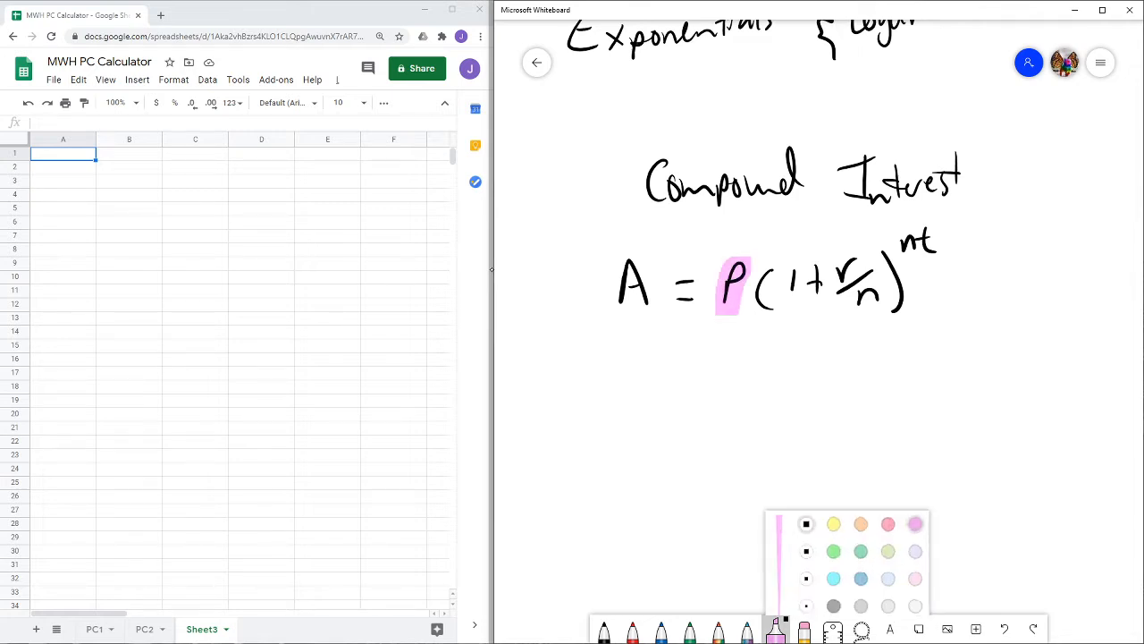
{"action": "left_click", "coordinate": [861, 514]}
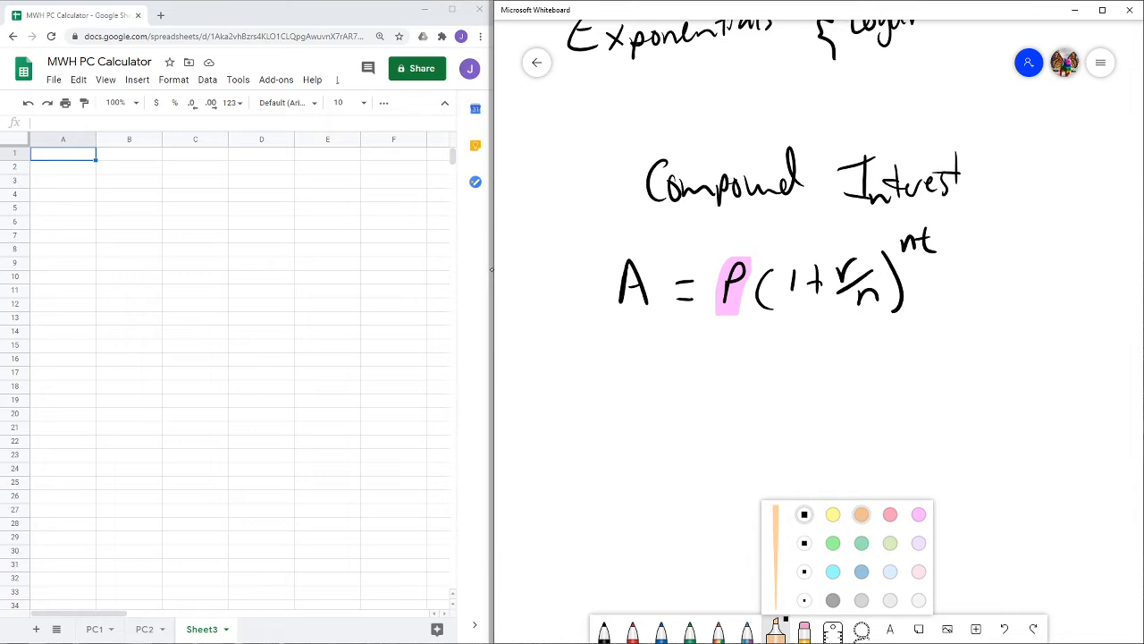
{"action": "left_click_drag", "start_coordinate": [857, 252], "coordinate": [833, 286]}
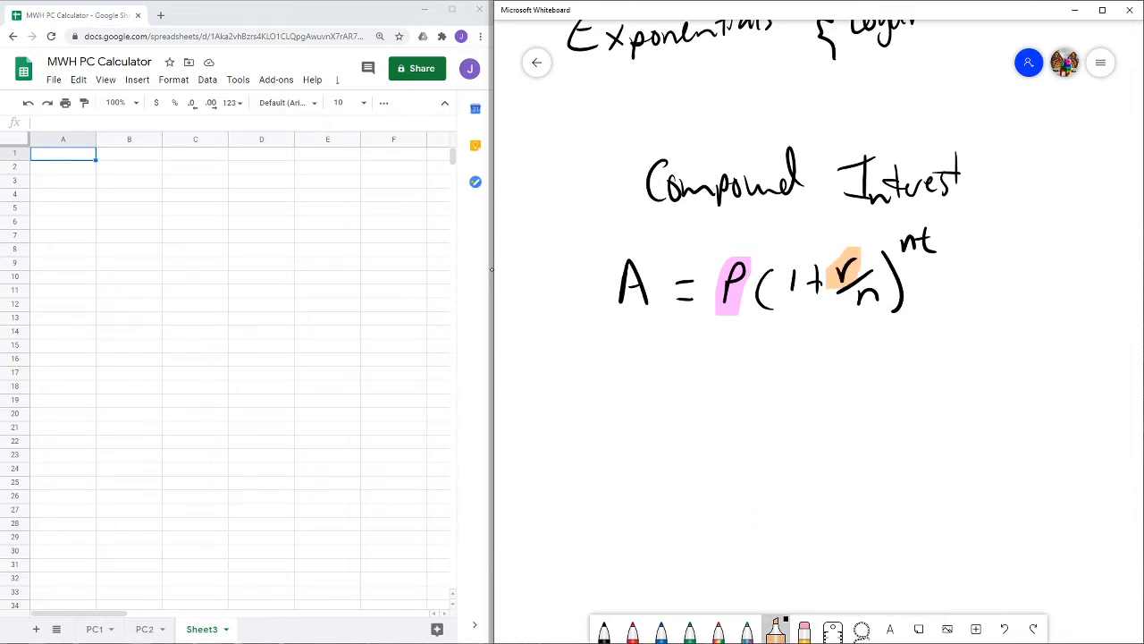
- Highlight both n's in light green and t in cyan in the formula
{"action": "left_click", "coordinate": [776, 628]}
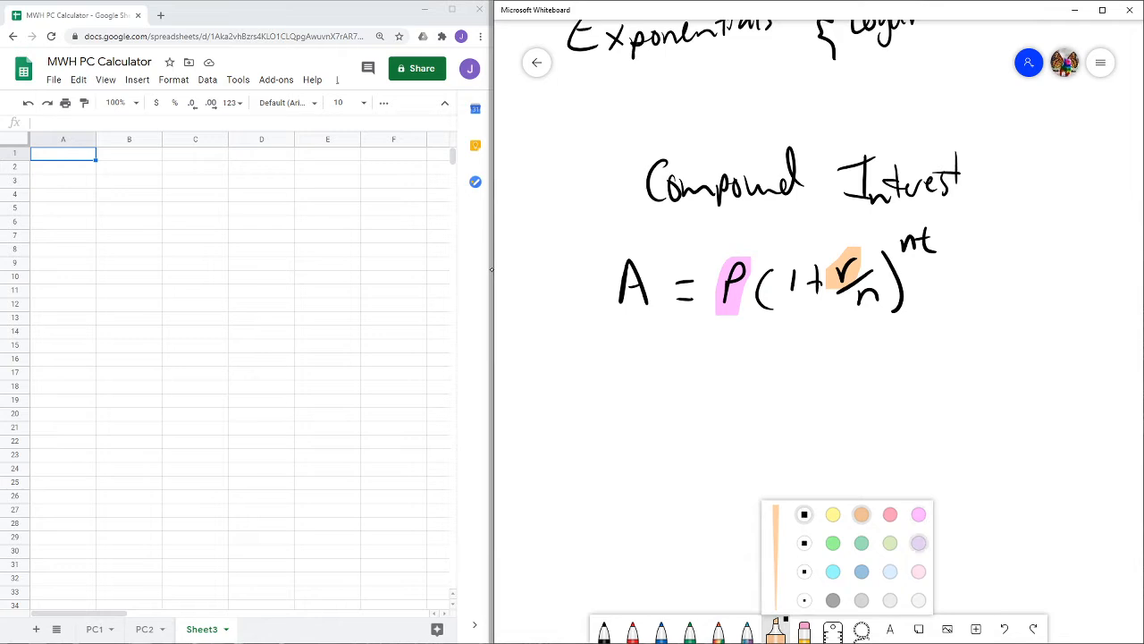
{"action": "left_click", "coordinate": [889, 542]}
{"action": "left_click_drag", "start_coordinate": [851, 279], "coordinate": [878, 308]}
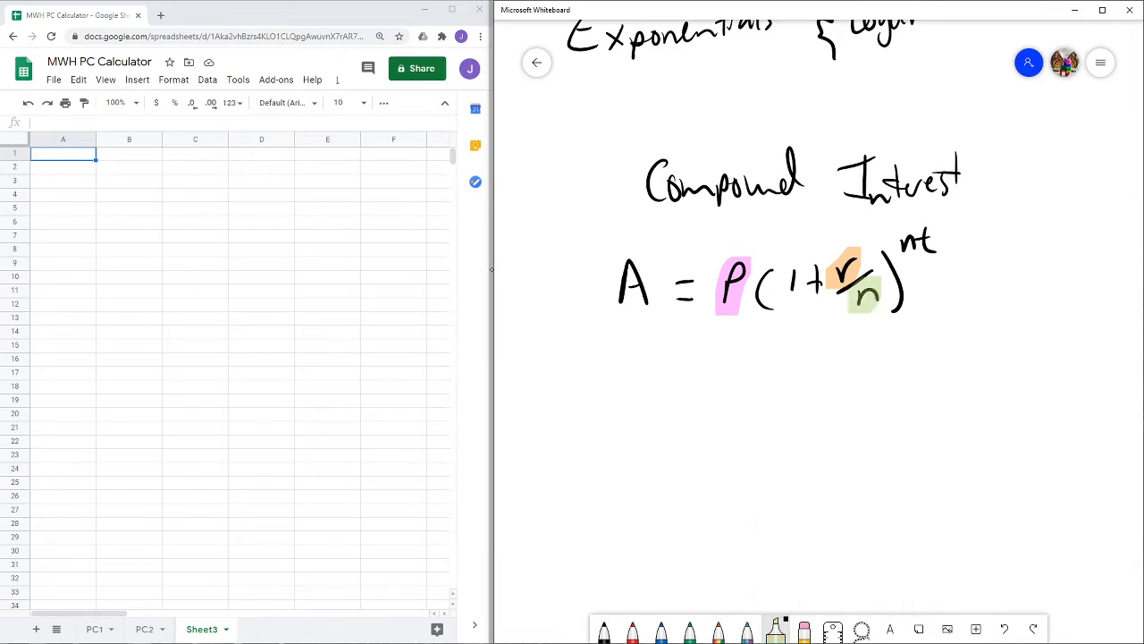
{"action": "left_click_drag", "start_coordinate": [909, 219], "coordinate": [909, 252]}
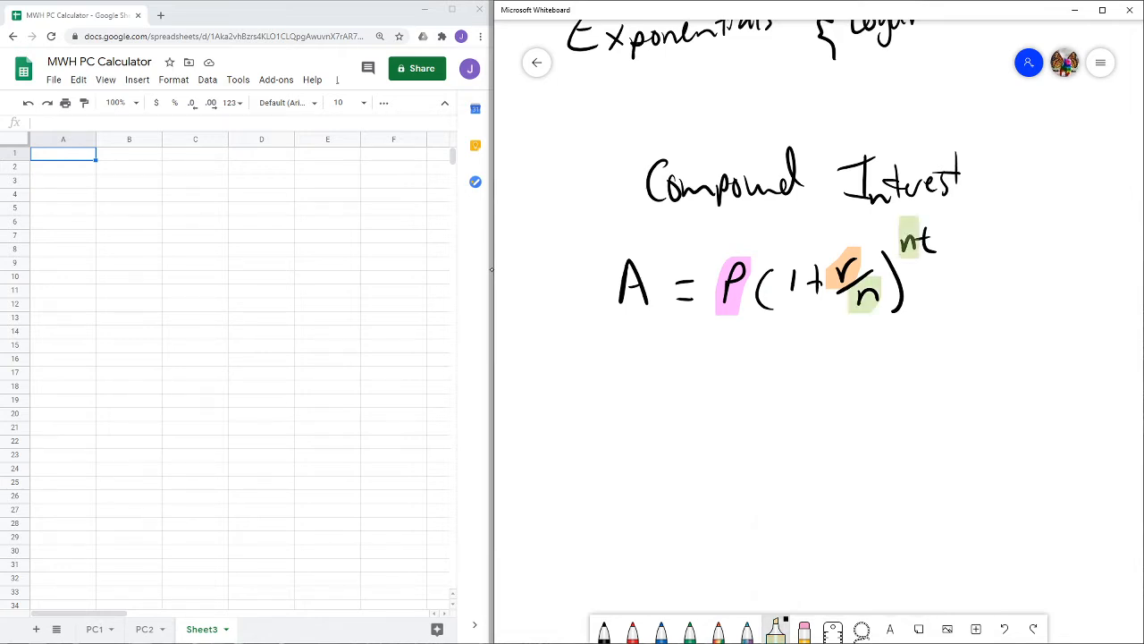
{"action": "left_click", "coordinate": [776, 629]}
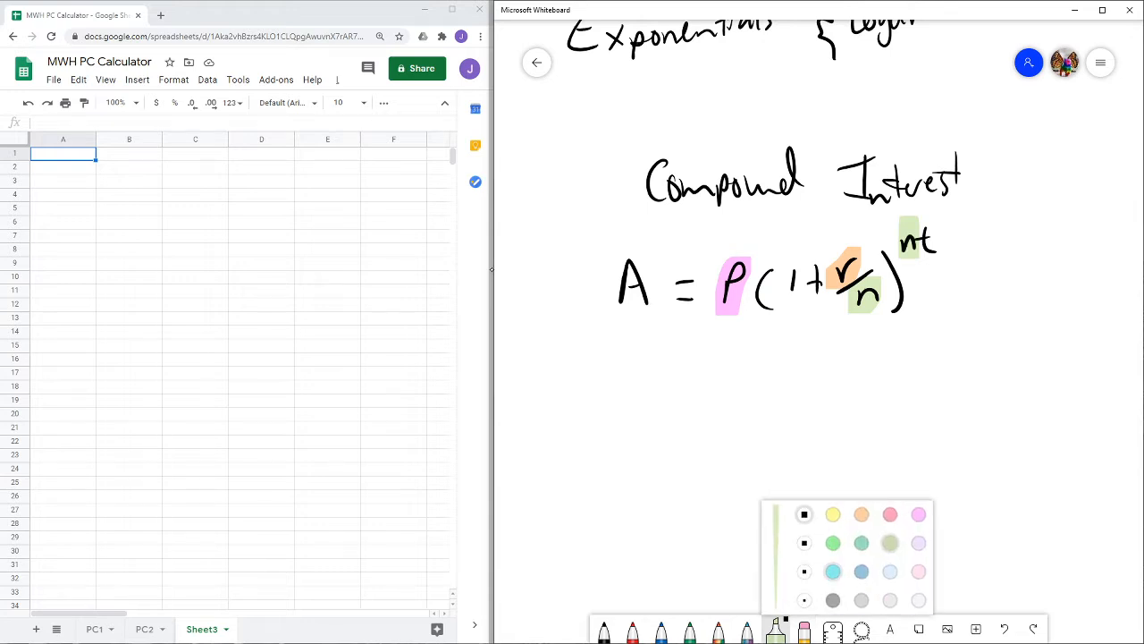
{"action": "left_click", "coordinate": [832, 571]}
{"action": "mouse_move", "coordinate": [933, 223]}
{"action": "left_mouse_down"}
{"action": "mouse_move", "coordinate": [933, 261]}
{"action": "mouse_move", "coordinate": [931, 229]}
{"action": "left_mouse_up"}
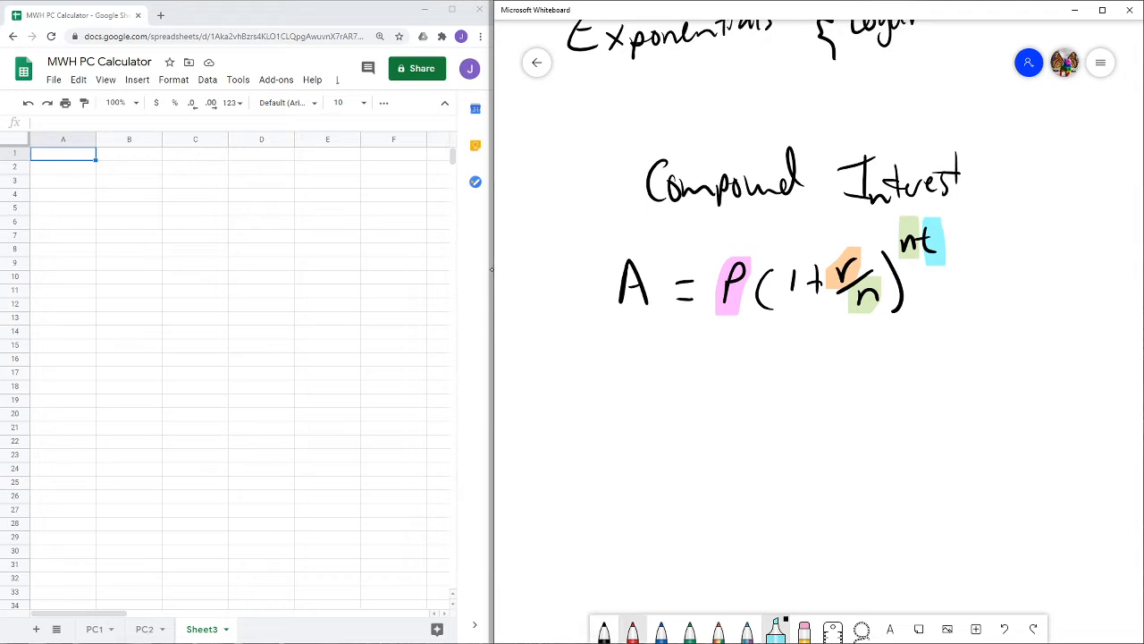
- Sketch a y = x² example with a boxed function and input arrow, then erase it
{"action": "left_click", "coordinate": [603, 628]}
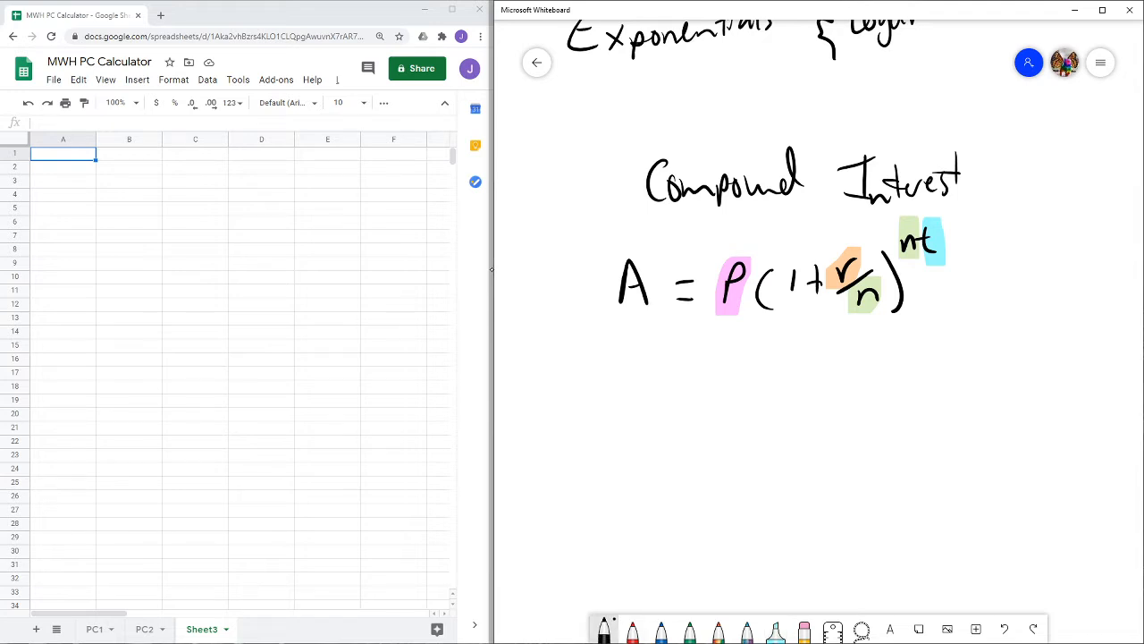
{"action": "left_click_drag", "start_coordinate": [747, 384], "coordinate": [753, 421]}
{"action": "left_click_drag", "start_coordinate": [783, 381], "coordinate": [796, 382]}
{"action": "left_click_drag", "start_coordinate": [791, 397], "coordinate": [833, 400]}
{"action": "left_click_drag", "start_coordinate": [832, 375], "coordinate": [813, 402]}
{"action": "left_click_drag", "start_coordinate": [841, 365], "coordinate": [860, 383]}
{"action": "mouse_move", "coordinate": [817, 449]}
{"action": "left_mouse_down"}
{"action": "mouse_move", "coordinate": [751, 511]}
{"action": "mouse_move", "coordinate": [815, 452]}
{"action": "mouse_move", "coordinate": [851, 504]}
{"action": "mouse_move", "coordinate": [868, 501]}
{"action": "mouse_move", "coordinate": [848, 450]}
{"action": "mouse_move", "coordinate": [855, 475]}
{"action": "left_mouse_up"}
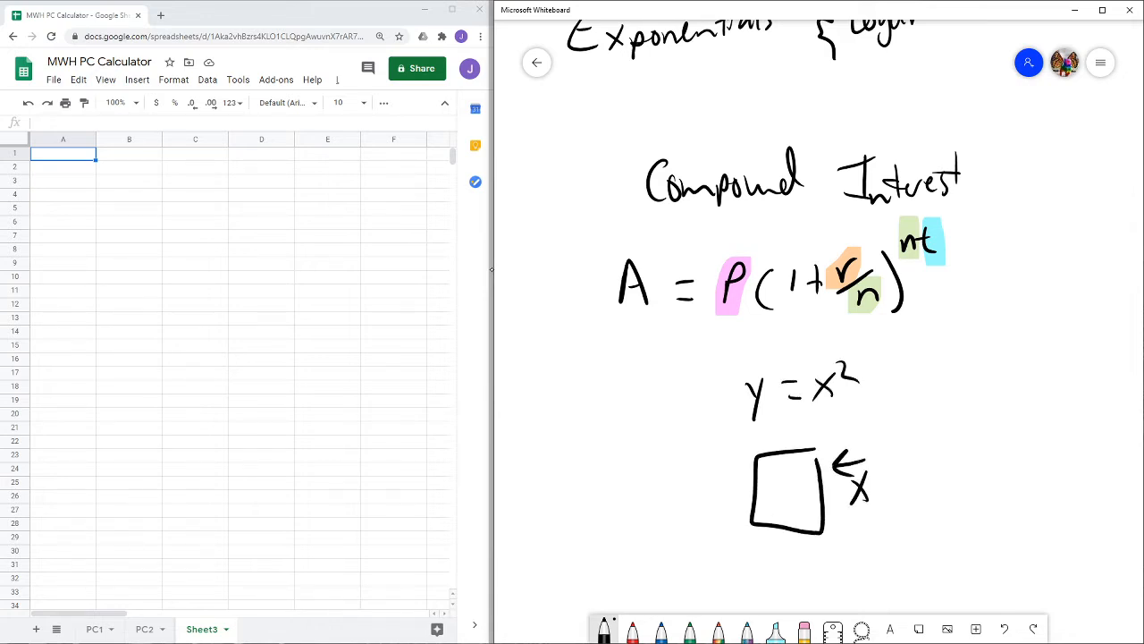
{"action": "mouse_move", "coordinate": [689, 483]}
{"action": "left_mouse_down"}
{"action": "mouse_move", "coordinate": [706, 498]}
{"action": "mouse_move", "coordinate": [702, 517]}
{"action": "left_mouse_up"}
{"action": "mouse_move", "coordinate": [772, 485]}
{"action": "left_mouse_down"}
{"action": "mouse_move", "coordinate": [791, 506]}
{"action": "mouse_move", "coordinate": [771, 501]}
{"action": "left_mouse_up"}
{"action": "left_click_drag", "start_coordinate": [791, 472], "coordinate": [805, 483]}
{"action": "left_click", "coordinate": [804, 628]}
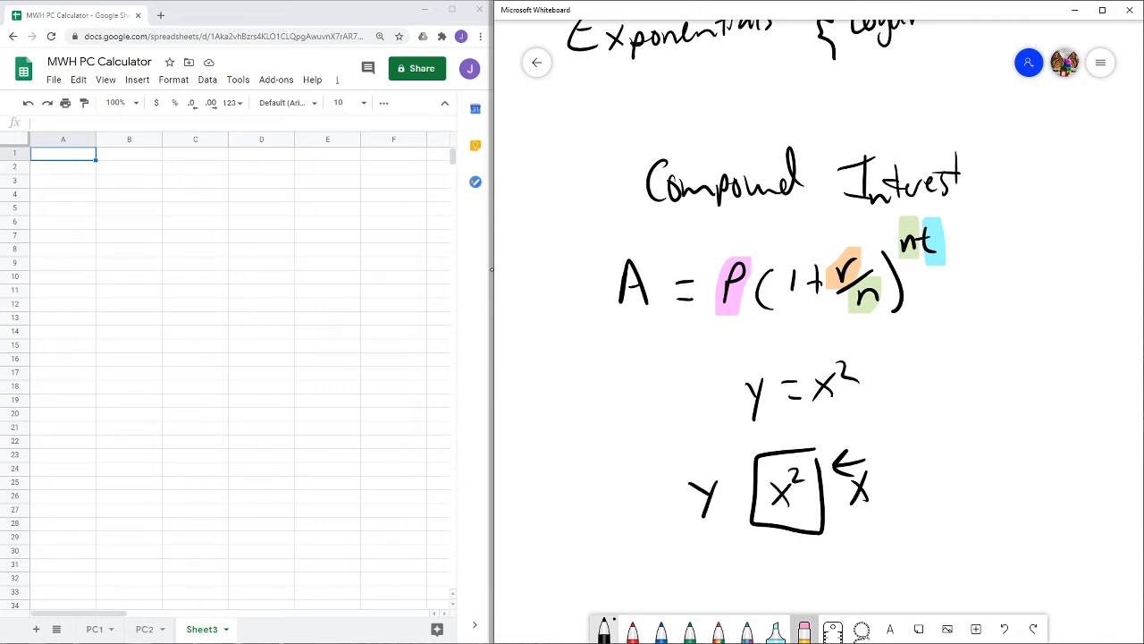
{"action": "left_click_drag", "start_coordinate": [708, 501], "coordinate": [700, 473]}
{"action": "mouse_move", "coordinate": [744, 413]}
{"action": "left_mouse_down"}
{"action": "mouse_move", "coordinate": [753, 383]}
{"action": "mouse_move", "coordinate": [813, 393]}
{"action": "mouse_move", "coordinate": [846, 370]}
{"action": "mouse_move", "coordinate": [861, 480]}
{"action": "mouse_move", "coordinate": [787, 473]}
{"action": "mouse_move", "coordinate": [787, 531]}
{"action": "mouse_move", "coordinate": [837, 399]}
{"action": "mouse_move", "coordinate": [822, 375]}
{"action": "left_mouse_up"}
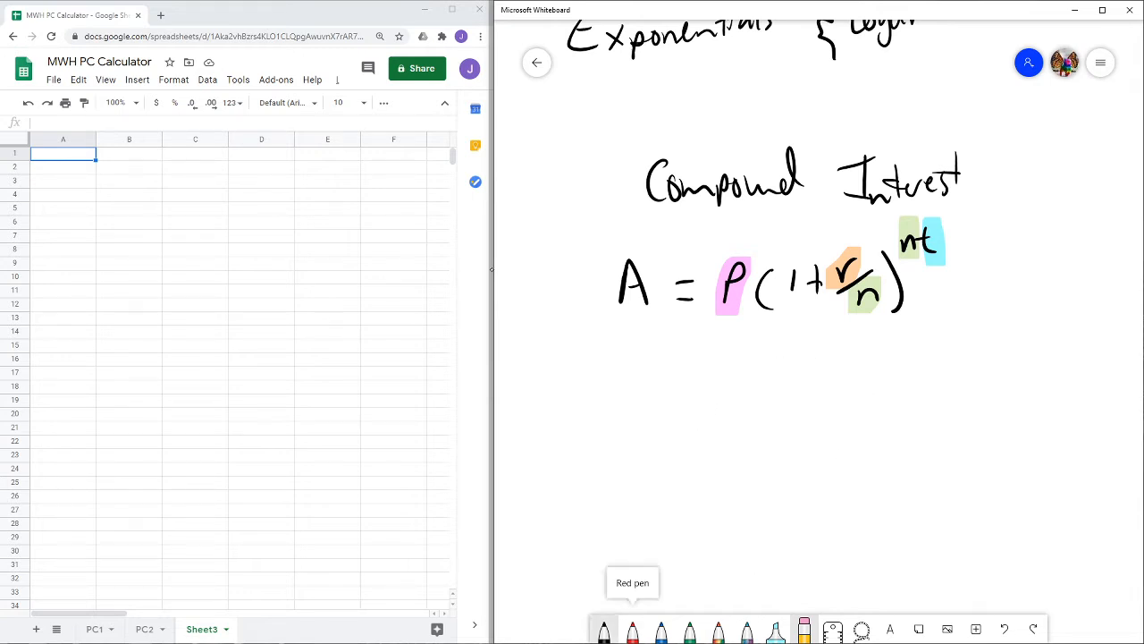
- Draw a box containing P(1 + r/n)^nt with an input arrow labelled P
{"action": "left_click", "coordinate": [604, 629]}
{"action": "left_click_drag", "start_coordinate": [726, 424], "coordinate": [724, 467]}
{"action": "left_click_drag", "start_coordinate": [726, 422], "coordinate": [753, 461]}
{"action": "mouse_move", "coordinate": [774, 420]}
{"action": "left_mouse_down"}
{"action": "mouse_move", "coordinate": [775, 454]}
{"action": "mouse_move", "coordinate": [800, 444]}
{"action": "mouse_move", "coordinate": [826, 407]}
{"action": "left_mouse_up"}
{"action": "mouse_move", "coordinate": [817, 434]}
{"action": "left_mouse_down"}
{"action": "mouse_move", "coordinate": [840, 427]}
{"action": "mouse_move", "coordinate": [842, 452]}
{"action": "left_mouse_up"}
{"action": "mouse_move", "coordinate": [839, 385]}
{"action": "left_mouse_down"}
{"action": "mouse_move", "coordinate": [844, 453]}
{"action": "mouse_move", "coordinate": [865, 390]}
{"action": "left_mouse_up"}
{"action": "left_click_drag", "start_coordinate": [871, 364], "coordinate": [878, 394]}
{"action": "mouse_move", "coordinate": [865, 382]}
{"action": "left_mouse_down"}
{"action": "mouse_move", "coordinate": [883, 381]}
{"action": "mouse_move", "coordinate": [698, 386]}
{"action": "mouse_move", "coordinate": [894, 350]}
{"action": "left_mouse_up"}
{"action": "mouse_move", "coordinate": [976, 340]}
{"action": "left_mouse_down"}
{"action": "mouse_move", "coordinate": [922, 366]}
{"action": "mouse_move", "coordinate": [948, 374]}
{"action": "left_mouse_up"}
{"action": "left_click_drag", "start_coordinate": [989, 315], "coordinate": [990, 354]}
{"action": "left_click_drag", "start_coordinate": [988, 313], "coordinate": [993, 332]}
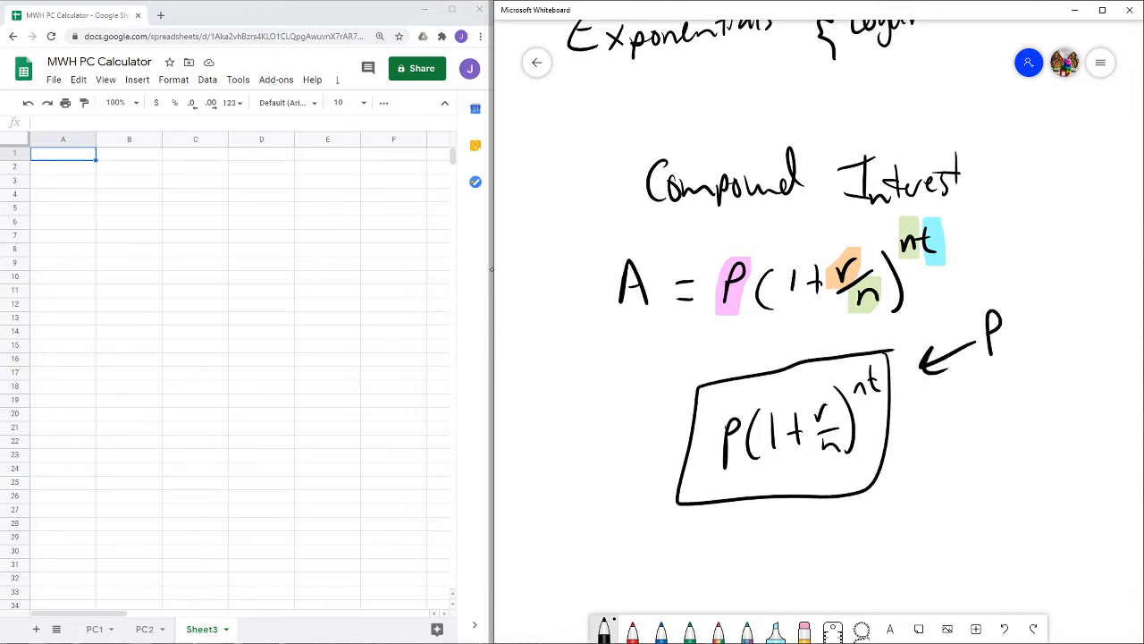
- Add input arrows labelled r, n and t beside the boxed formula
{"action": "left_click_drag", "start_coordinate": [980, 413], "coordinate": [926, 429]}
{"action": "left_click_drag", "start_coordinate": [946, 406], "coordinate": [955, 436]}
{"action": "left_click_drag", "start_coordinate": [994, 402], "coordinate": [996, 425]}
{"action": "left_click_drag", "start_coordinate": [996, 413], "coordinate": [1023, 392]}
{"action": "mouse_move", "coordinate": [919, 469]}
{"action": "left_mouse_down"}
{"action": "mouse_move", "coordinate": [1003, 480]}
{"action": "mouse_move", "coordinate": [940, 481]}
{"action": "left_mouse_up"}
{"action": "left_click_drag", "start_coordinate": [979, 517], "coordinate": [908, 509]}
{"action": "left_click_drag", "start_coordinate": [933, 498], "coordinate": [928, 520]}
{"action": "mouse_move", "coordinate": [991, 501]}
{"action": "left_mouse_down"}
{"action": "mouse_move", "coordinate": [999, 526]}
{"action": "mouse_move", "coordinate": [976, 509]}
{"action": "left_mouse_up"}
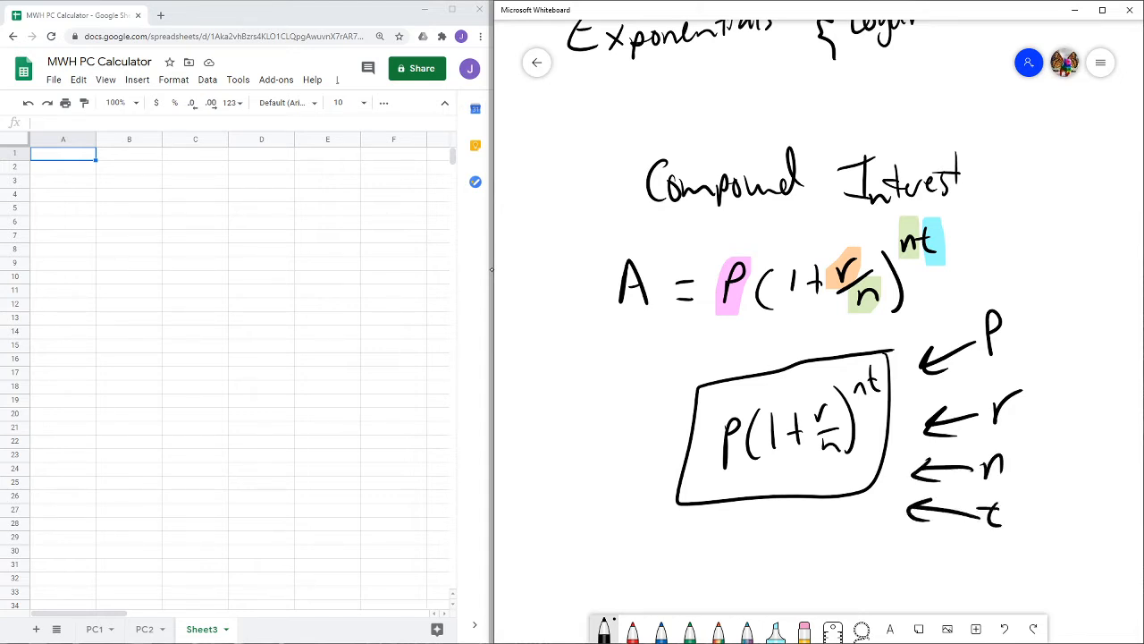
- Draw an output arrow from the box to A =, then erase the whole diagram
{"action": "left_click_drag", "start_coordinate": [676, 445], "coordinate": [628, 453]}
{"action": "left_click_drag", "start_coordinate": [658, 433], "coordinate": [644, 468]}
{"action": "mouse_move", "coordinate": [534, 458]}
{"action": "left_mouse_down"}
{"action": "mouse_move", "coordinate": [558, 459]}
{"action": "mouse_move", "coordinate": [579, 432]}
{"action": "left_mouse_up"}
{"action": "left_click_drag", "start_coordinate": [569, 445], "coordinate": [581, 442]}
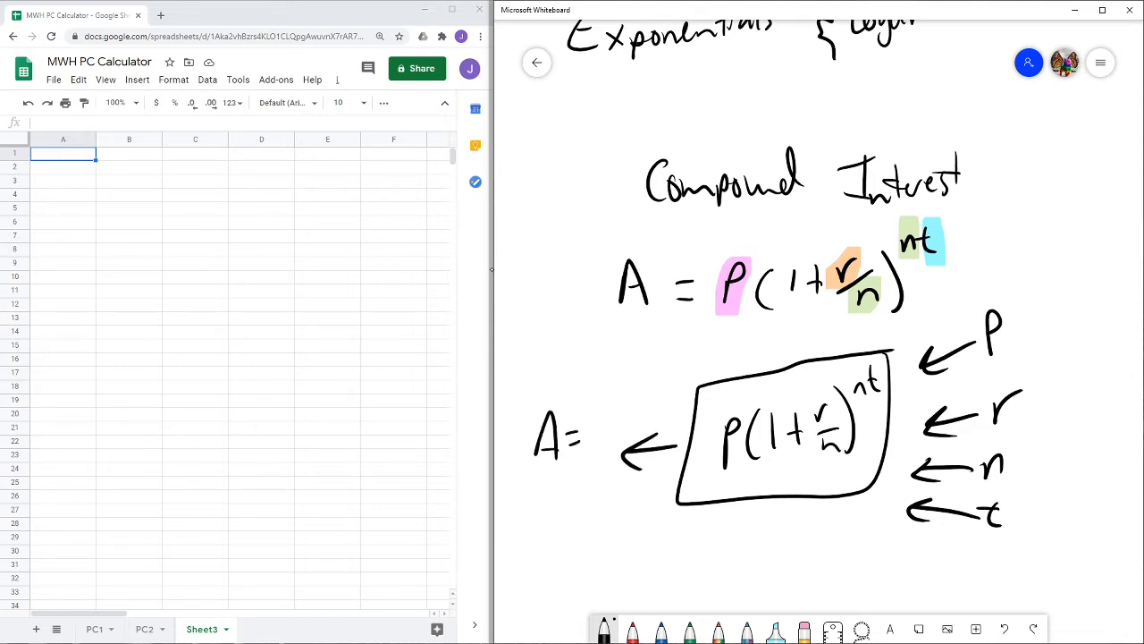
{"action": "left_click", "coordinate": [804, 628]}
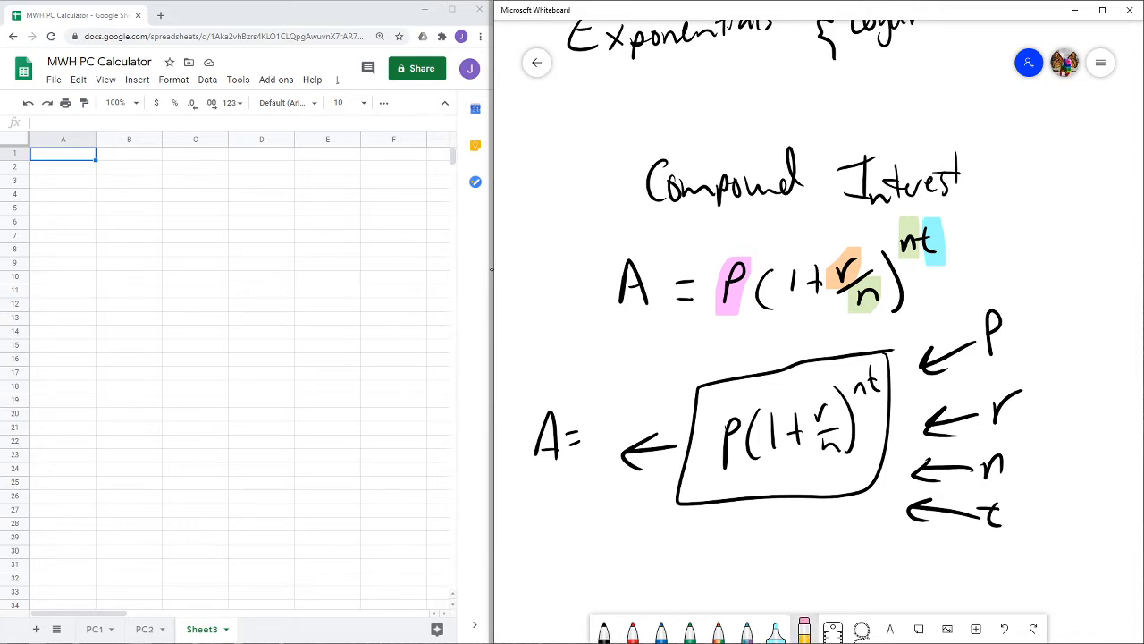
{"action": "mouse_move", "coordinate": [994, 326]}
{"action": "left_mouse_down"}
{"action": "mouse_move", "coordinate": [1011, 409]}
{"action": "mouse_move", "coordinate": [992, 452]}
{"action": "mouse_move", "coordinate": [953, 388]}
{"action": "mouse_move", "coordinate": [871, 493]}
{"action": "mouse_move", "coordinate": [879, 372]}
{"action": "mouse_move", "coordinate": [722, 393]}
{"action": "mouse_move", "coordinate": [531, 459]}
{"action": "mouse_move", "coordinate": [792, 429]}
{"action": "mouse_move", "coordinate": [676, 493]}
{"action": "mouse_move", "coordinate": [982, 499]}
{"action": "left_mouse_up"}
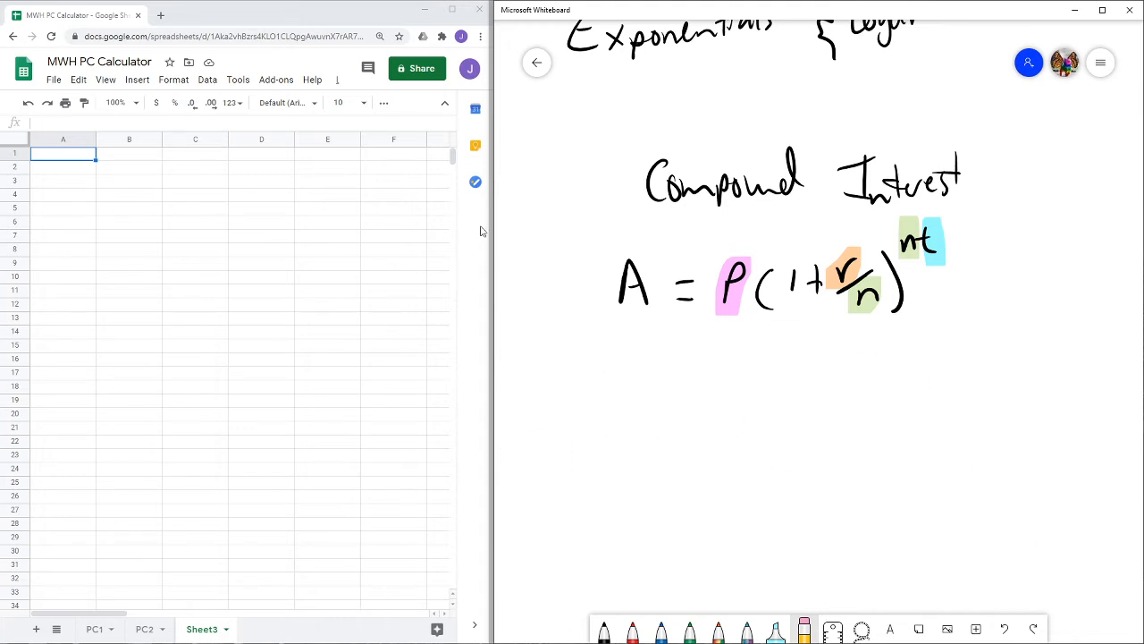
- Switch to Google Sheets and enter Compound Interest in cell A1
{"action": "left_click", "coordinate": [64, 158]}
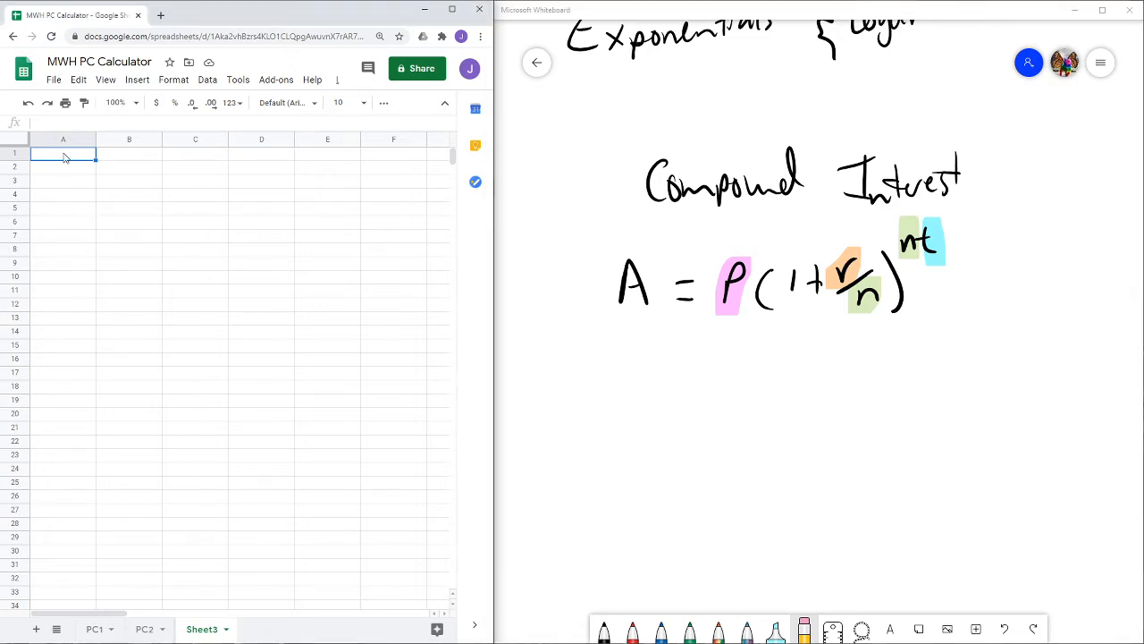
{"action": "type", "text": "Com"}
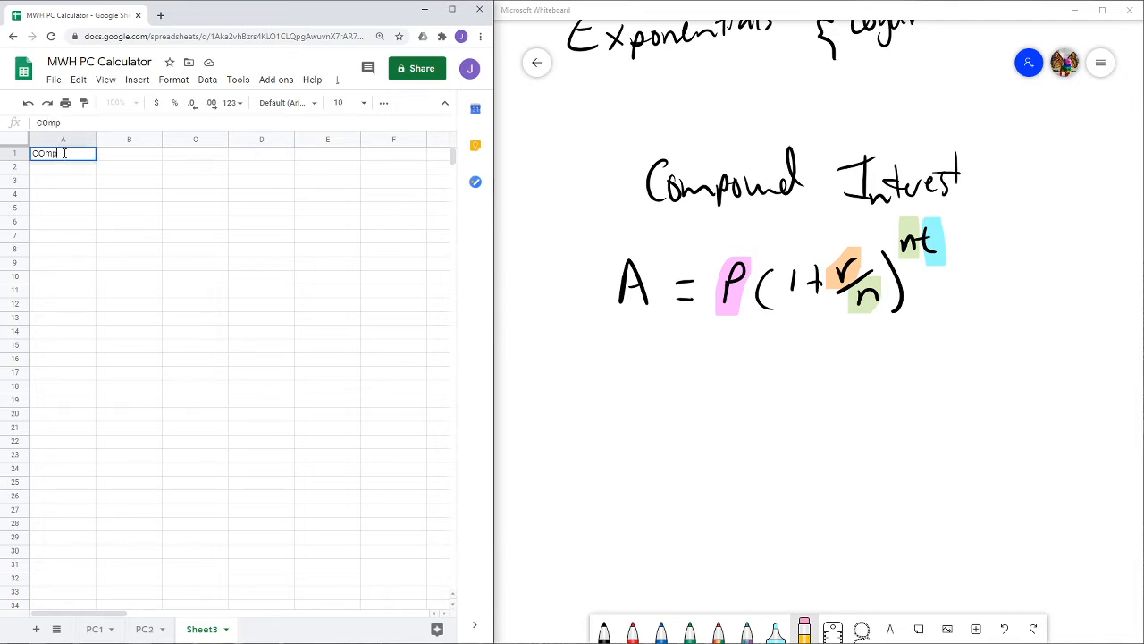
{"action": "type", "text": "pound Interest"}
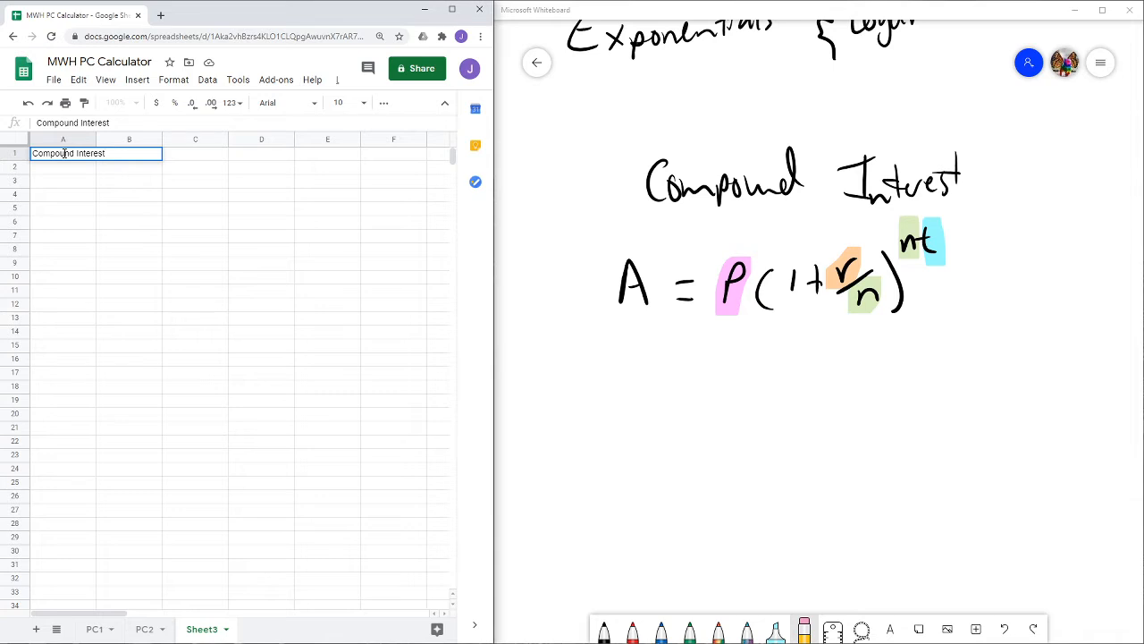
{"action": "key", "text": "Return"}
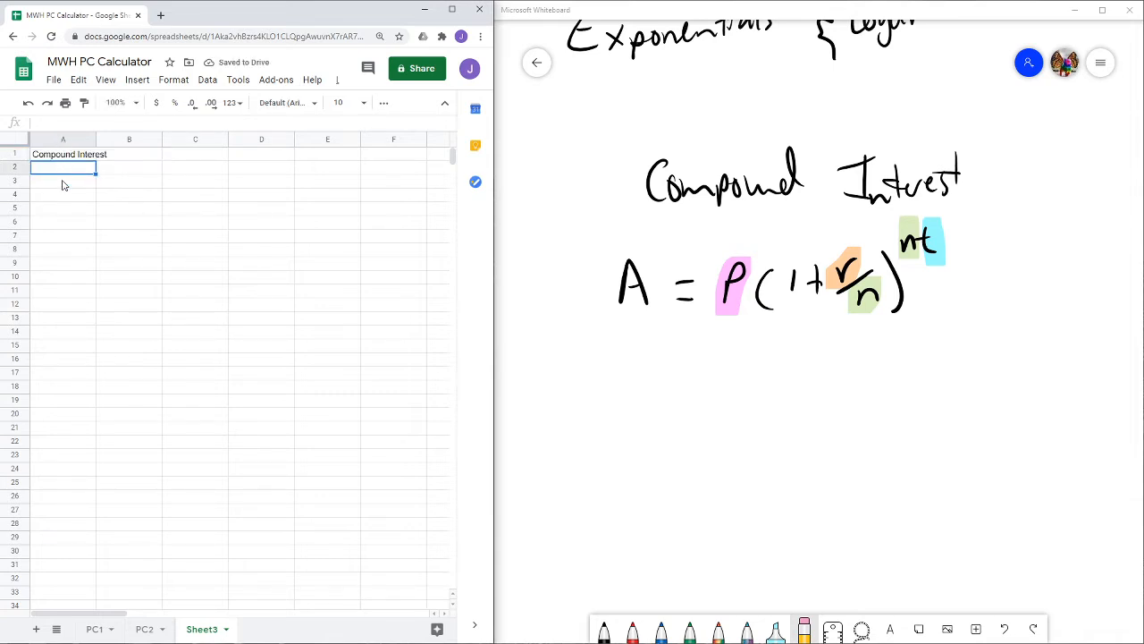
- Enter the column headers P, r, n and t in cells A2 to D2
{"action": "type", "text": "P"}
{"action": "key", "text": "Tab"}
{"action": "type", "text": "r"}
{"action": "key", "text": "Tab"}
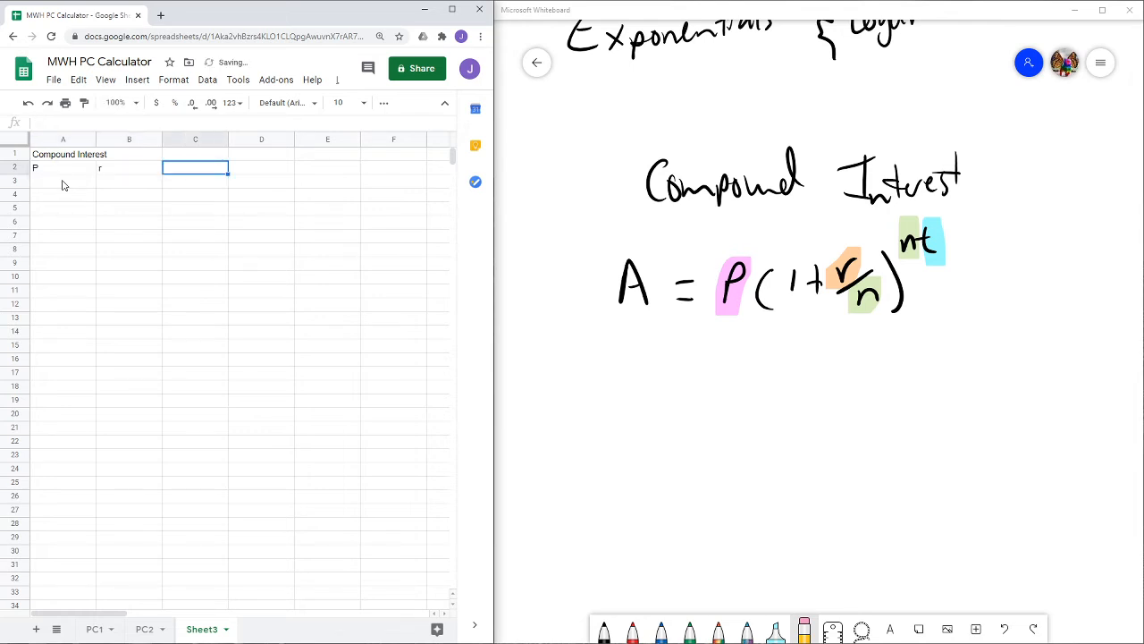
{"action": "type", "text": "n"}
{"action": "key", "text": "Tab"}
{"action": "type", "text": "t"}
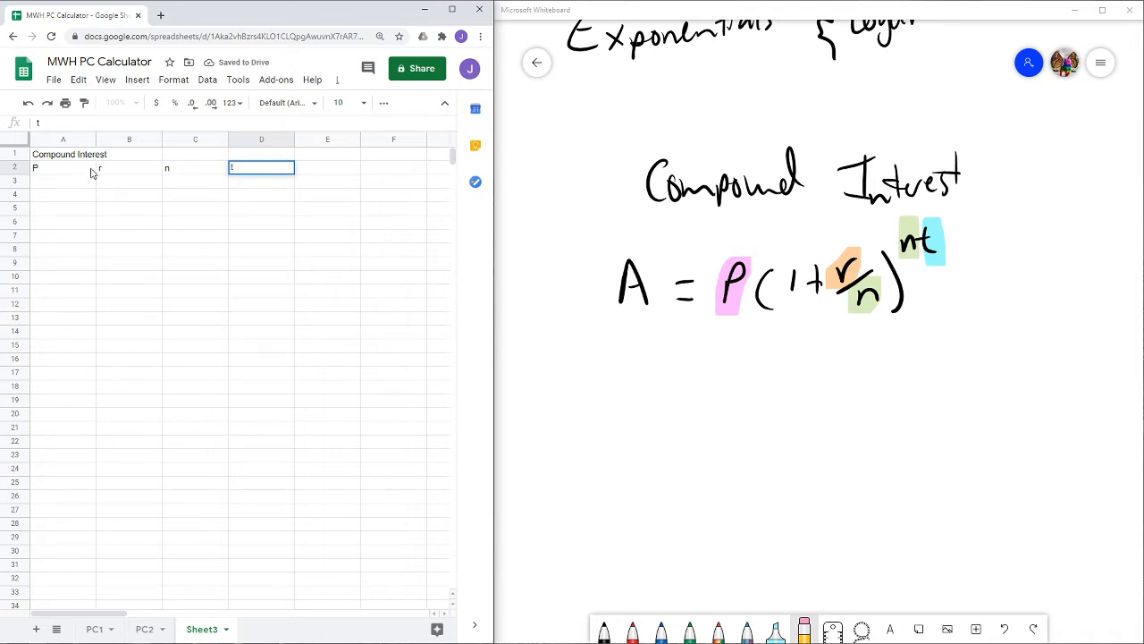
- Add a bottom border to the header cells A2 to D2
{"action": "left_click_drag", "start_coordinate": [92, 169], "coordinate": [245, 166]}
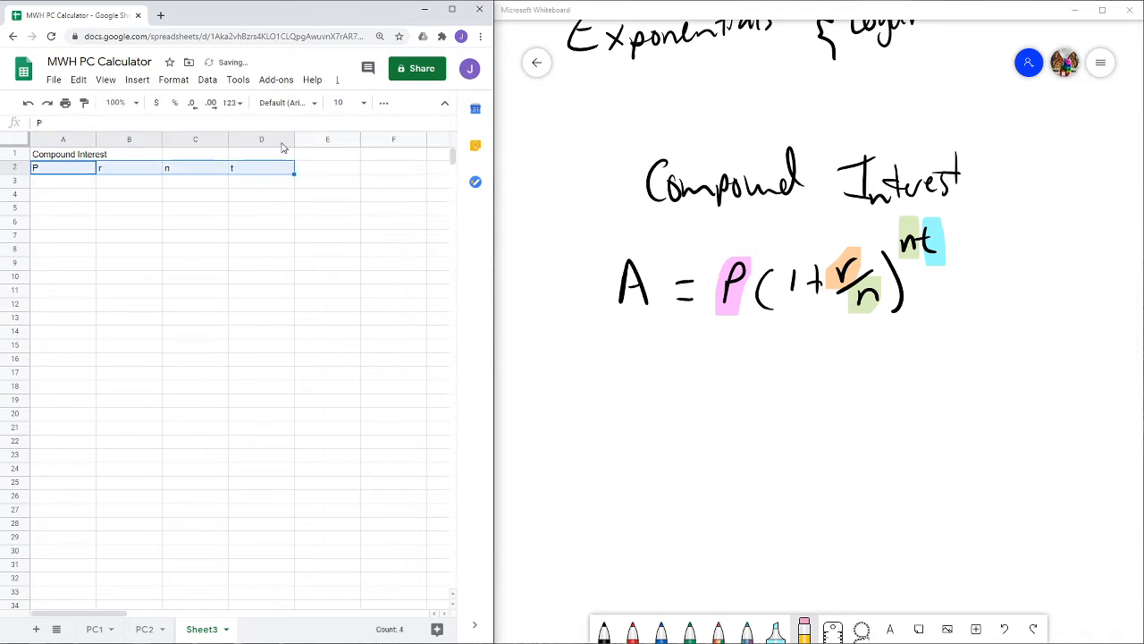
{"action": "left_click", "coordinate": [383, 103]}
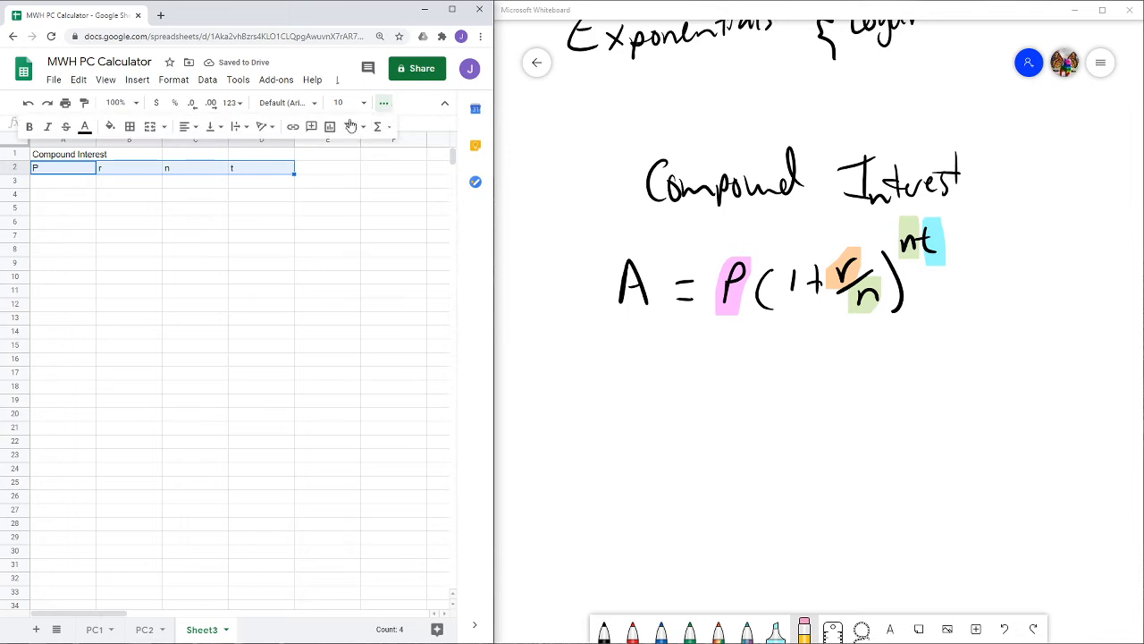
{"action": "left_click", "coordinate": [129, 128]}
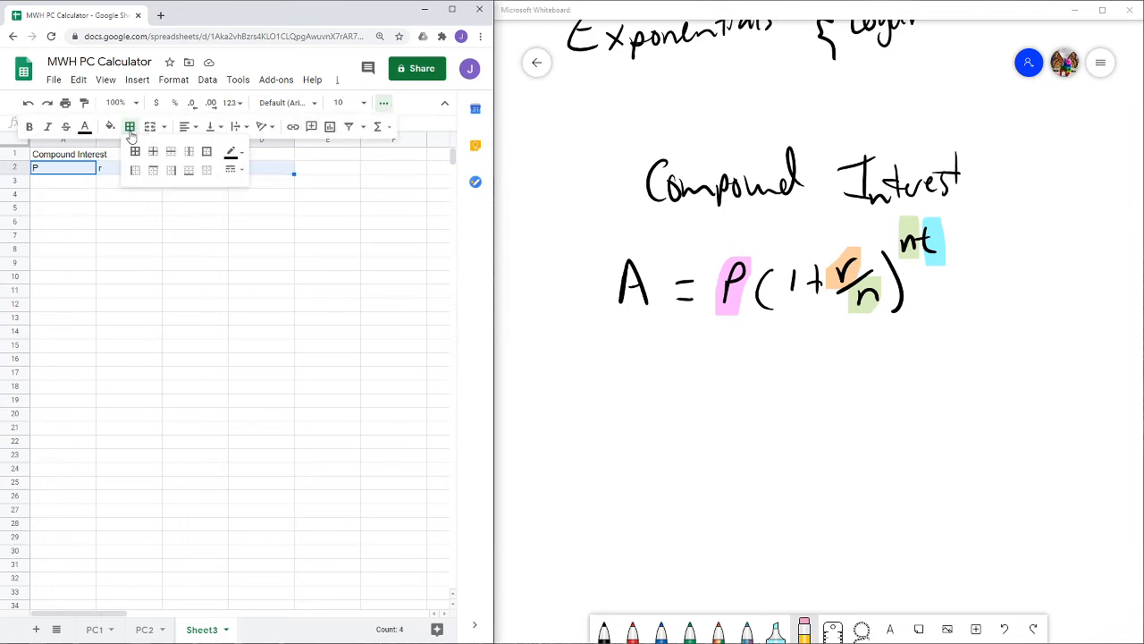
{"action": "left_click", "coordinate": [191, 176]}
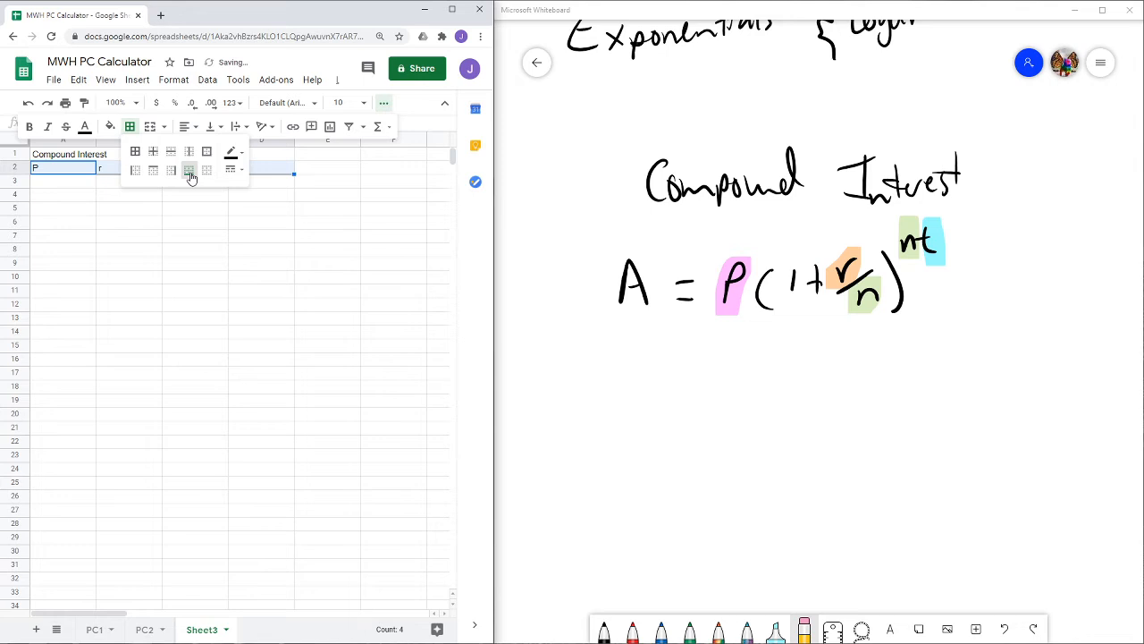
{"action": "left_click", "coordinate": [288, 171]}
{"action": "left_click", "coordinate": [384, 103]}
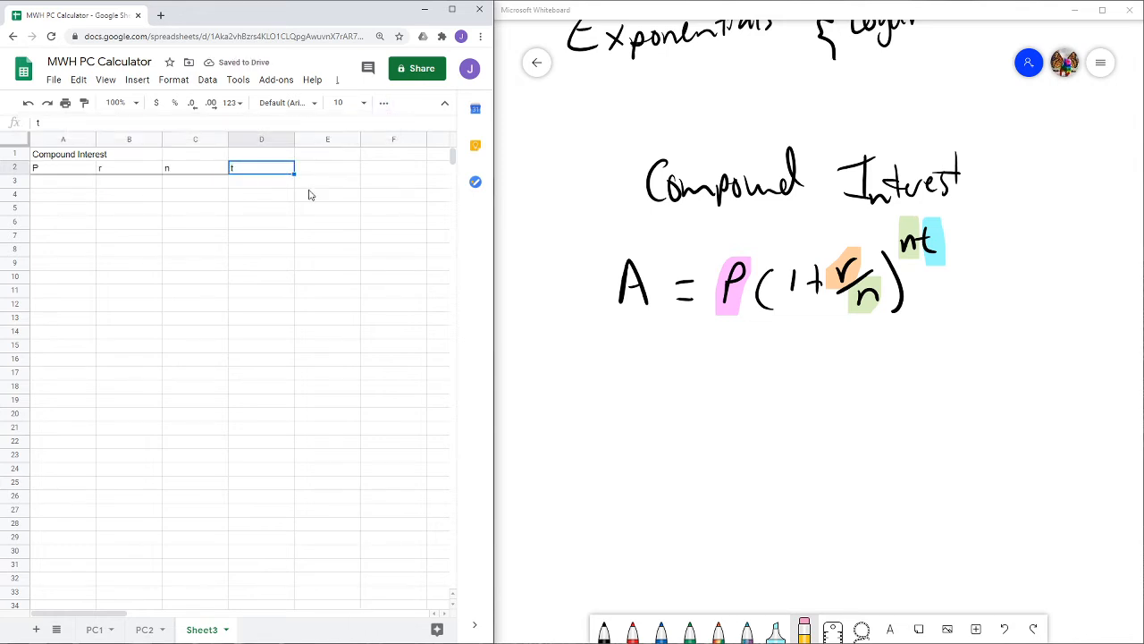
{"action": "left_click", "coordinate": [300, 185]}
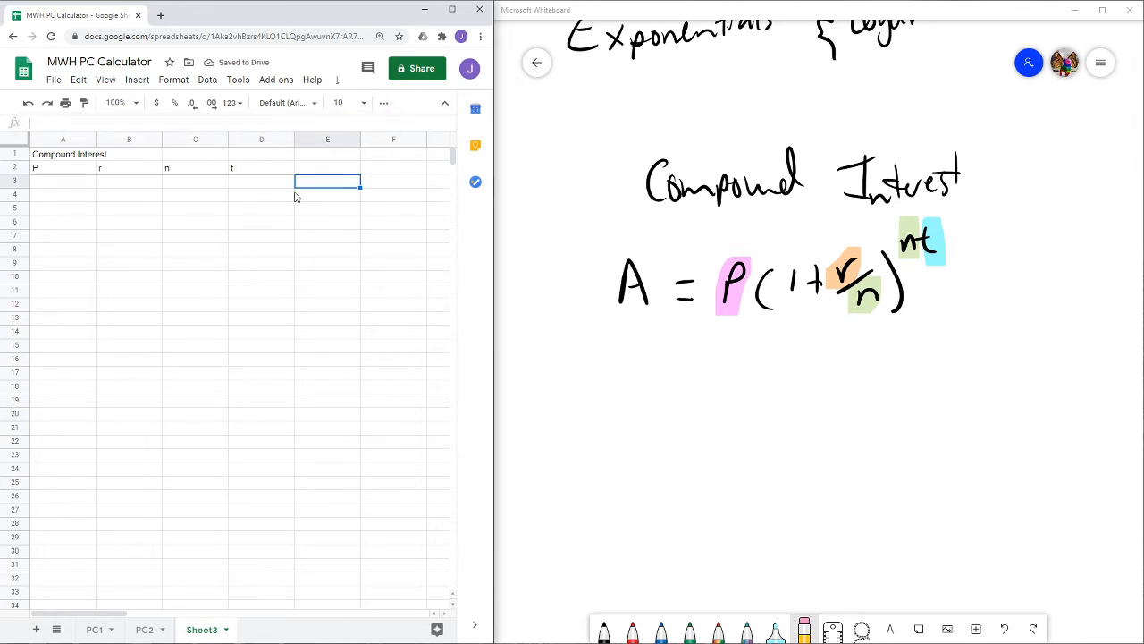
{"action": "left_click", "coordinate": [87, 185]}
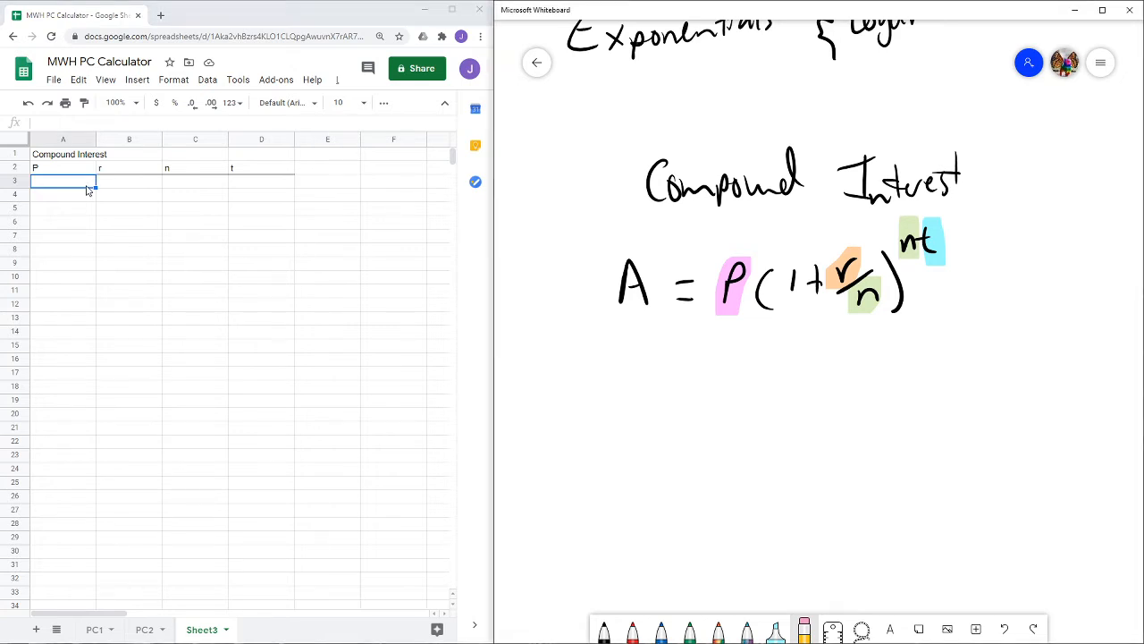
- Switch to the whiteboard and handwrite an example starting with ex) P = $2500 below the formula
{"action": "left_click", "coordinate": [604, 631]}
{"action": "left_click_drag", "start_coordinate": [542, 437], "coordinate": [572, 447]}
{"action": "mouse_move", "coordinate": [575, 423]}
{"action": "left_mouse_down"}
{"action": "mouse_move", "coordinate": [592, 443]}
{"action": "mouse_move", "coordinate": [574, 442]}
{"action": "left_mouse_up"}
{"action": "left_click_drag", "start_coordinate": [607, 391], "coordinate": [560, 467]}
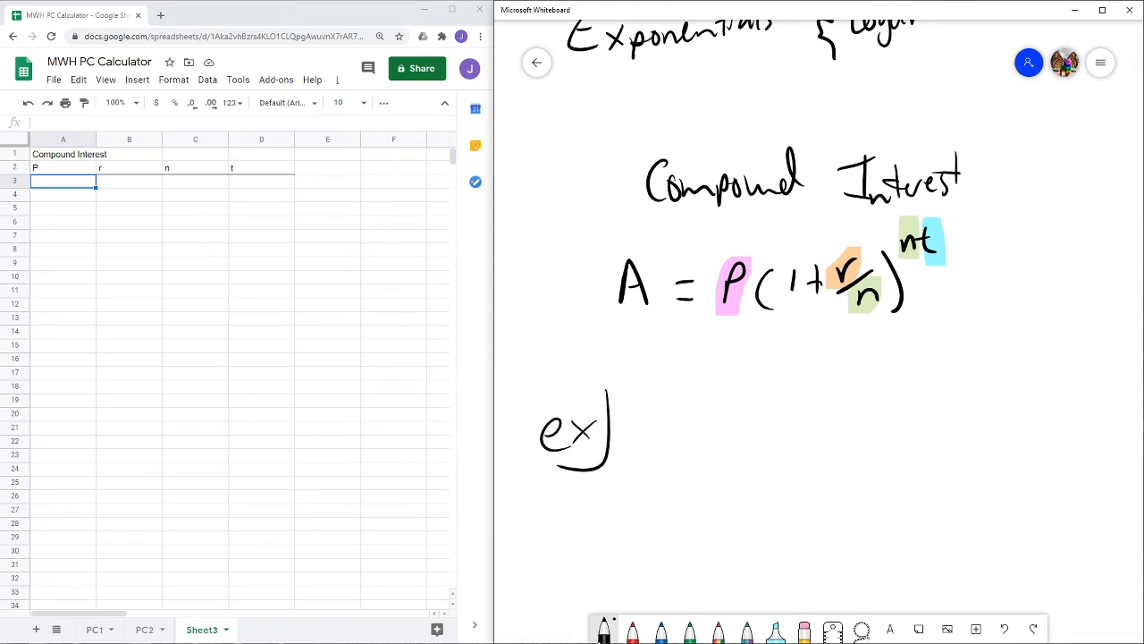
{"action": "left_click_drag", "start_coordinate": [696, 393], "coordinate": [694, 442]}
{"action": "mouse_move", "coordinate": [698, 395]}
{"action": "left_mouse_down"}
{"action": "mouse_move", "coordinate": [700, 417]}
{"action": "mouse_move", "coordinate": [746, 411]}
{"action": "left_mouse_up"}
{"action": "left_click_drag", "start_coordinate": [732, 426], "coordinate": [747, 424]}
{"action": "left_click_drag", "start_coordinate": [789, 390], "coordinate": [774, 432]}
{"action": "mouse_move", "coordinate": [772, 377]}
{"action": "left_mouse_down"}
{"action": "mouse_move", "coordinate": [769, 444]}
{"action": "mouse_move", "coordinate": [780, 445]}
{"action": "left_mouse_up"}
{"action": "left_click_drag", "start_coordinate": [805, 388], "coordinate": [851, 417]}
{"action": "left_click_drag", "start_coordinate": [878, 375], "coordinate": [862, 426]}
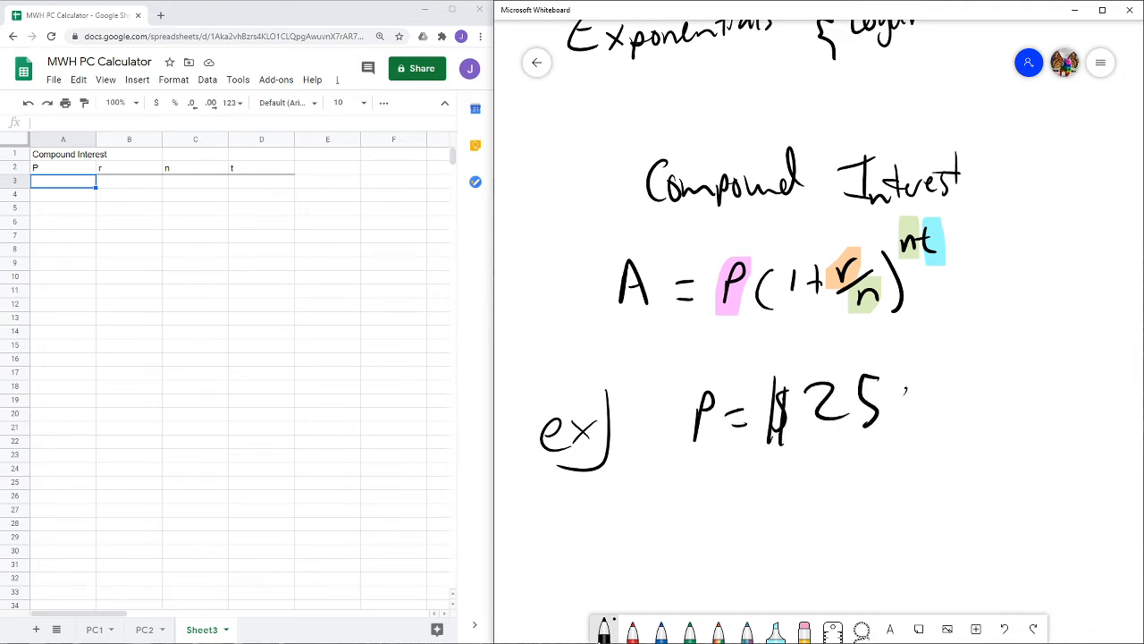
{"action": "left_click_drag", "start_coordinate": [901, 390], "coordinate": [897, 392]}
{"action": "left_click_drag", "start_coordinate": [930, 388], "coordinate": [932, 397]}
- Handwrite the remaining example values r = 3.1%, n = 12 and t = 10 years beneath it
{"action": "left_click_drag", "start_coordinate": [727, 483], "coordinate": [748, 484]}
{"action": "left_click_drag", "start_coordinate": [764, 483], "coordinate": [779, 479]}
{"action": "mouse_move", "coordinate": [769, 497]}
{"action": "left_mouse_down"}
{"action": "mouse_move", "coordinate": [817, 503]}
{"action": "mouse_move", "coordinate": [848, 490]}
{"action": "left_mouse_up"}
{"action": "mouse_move", "coordinate": [869, 461]}
{"action": "left_mouse_down"}
{"action": "mouse_move", "coordinate": [863, 503]}
{"action": "mouse_move", "coordinate": [887, 460]}
{"action": "left_mouse_up"}
{"action": "mouse_move", "coordinate": [918, 451]}
{"action": "left_mouse_down"}
{"action": "mouse_move", "coordinate": [898, 496]}
{"action": "mouse_move", "coordinate": [916, 477]}
{"action": "left_mouse_up"}
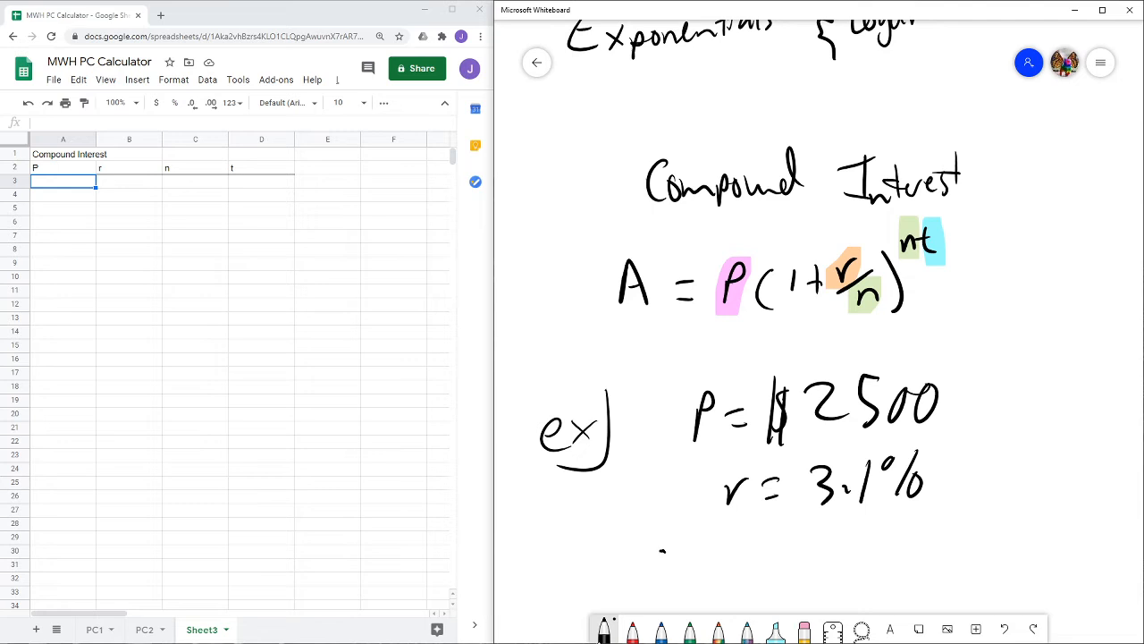
{"action": "mouse_move", "coordinate": [660, 549]}
{"action": "left_mouse_down"}
{"action": "mouse_move", "coordinate": [653, 572]}
{"action": "mouse_move", "coordinate": [673, 569]}
{"action": "left_mouse_up"}
{"action": "mouse_move", "coordinate": [696, 547]}
{"action": "left_mouse_down"}
{"action": "mouse_move", "coordinate": [708, 545]}
{"action": "mouse_move", "coordinate": [710, 559]}
{"action": "left_mouse_up"}
{"action": "mouse_move", "coordinate": [731, 545]}
{"action": "left_mouse_down"}
{"action": "mouse_move", "coordinate": [728, 568]}
{"action": "mouse_move", "coordinate": [771, 567]}
{"action": "left_mouse_up"}
{"action": "left_click_drag", "start_coordinate": [890, 541], "coordinate": [897, 572]}
{"action": "left_click_drag", "start_coordinate": [874, 551], "coordinate": [931, 543]}
{"action": "left_click_drag", "start_coordinate": [907, 565], "coordinate": [953, 576]}
{"action": "left_click_drag", "start_coordinate": [987, 533], "coordinate": [1030, 556]}
{"action": "mouse_move", "coordinate": [1042, 542]}
{"action": "left_mouse_down"}
{"action": "mouse_move", "coordinate": [1020, 572]}
{"action": "mouse_move", "coordinate": [1058, 558]}
{"action": "left_mouse_up"}
{"action": "left_click_drag", "start_coordinate": [1062, 550], "coordinate": [1102, 523]}
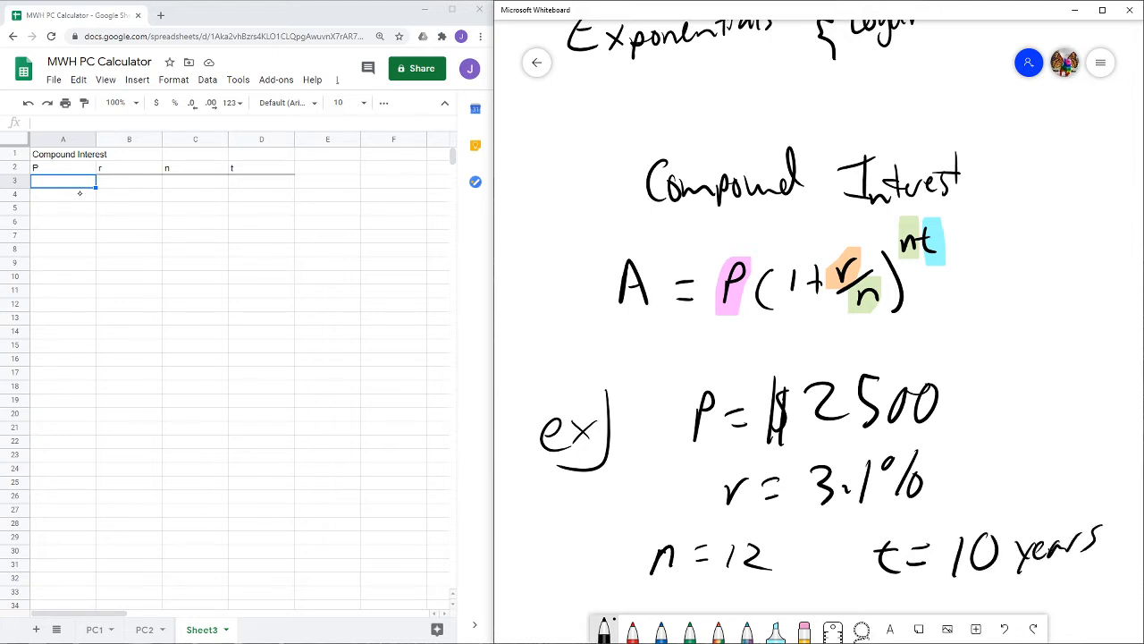
- Enter the example values 2500, .031, 12 and 10 in cells A3 to D3
{"action": "left_click", "coordinate": [75, 185]}
{"action": "type", "text": "2500"}
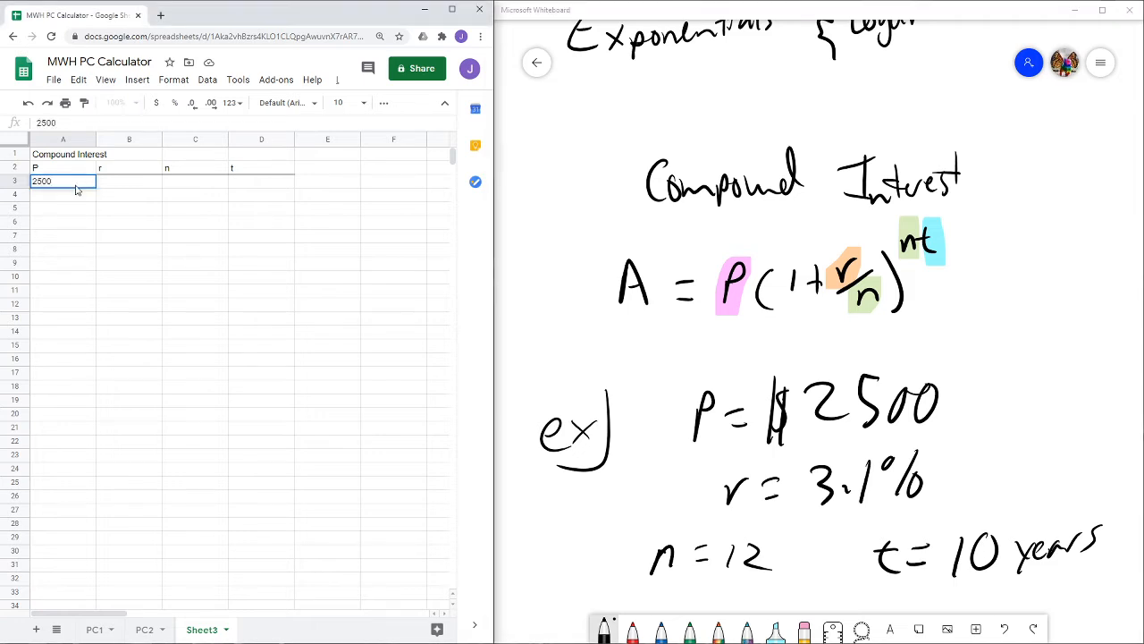
{"action": "key", "text": "Tab"}
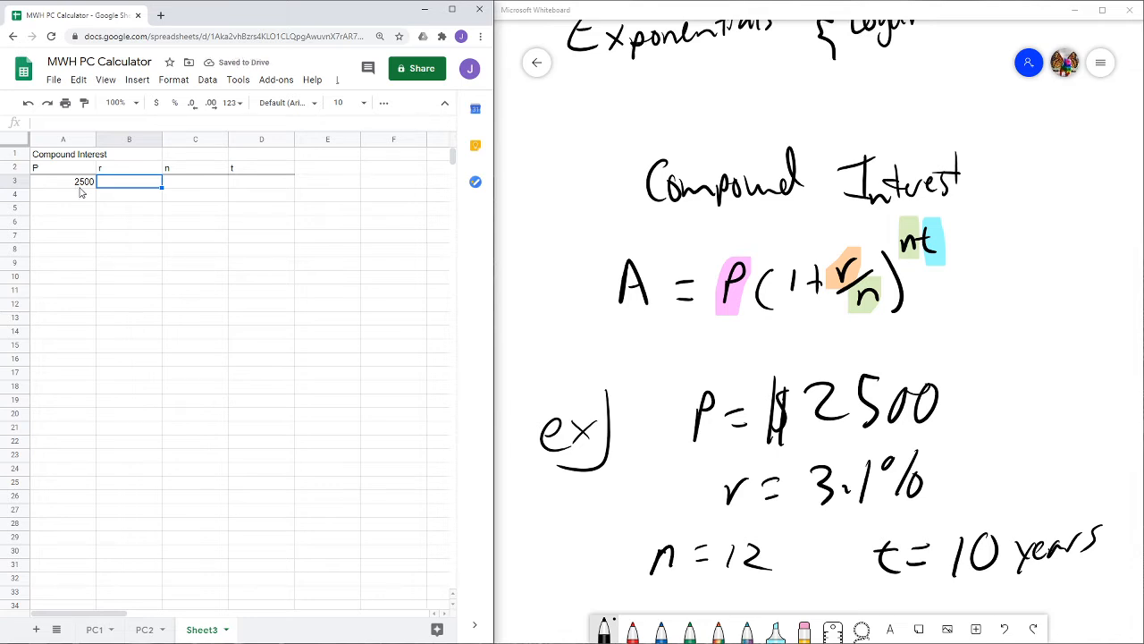
{"action": "type", "text": ".031"}
{"action": "key", "text": "Tab"}
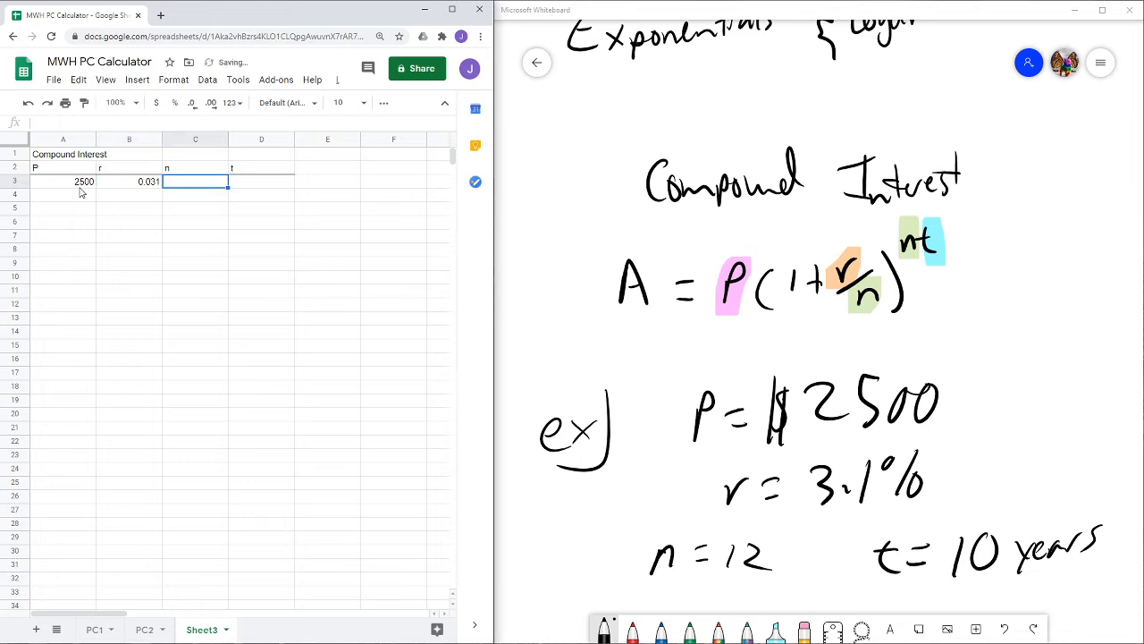
{"action": "type", "text": "12"}
{"action": "key", "text": "Tab"}
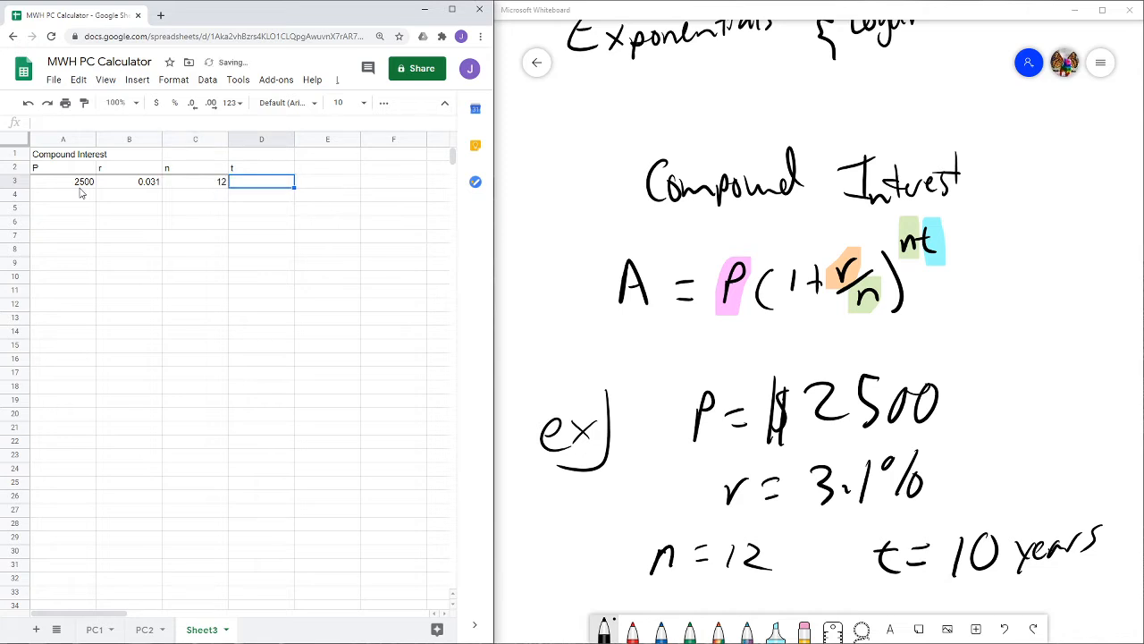
{"action": "type", "text": "10"}
{"action": "key", "text": "Tab"}
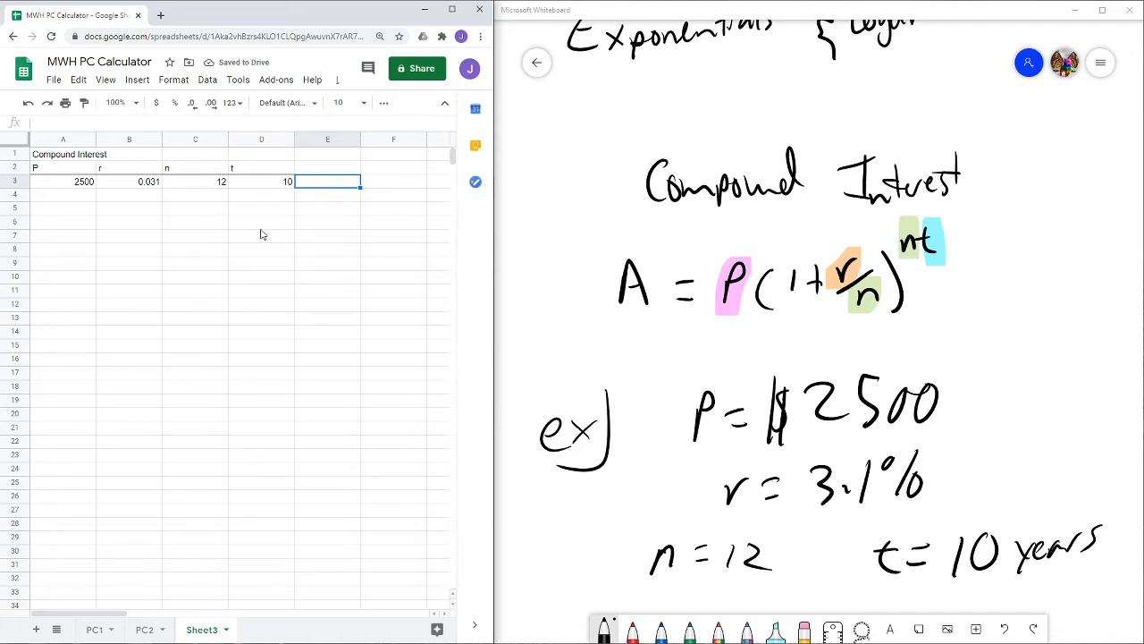
- Enter the header A in cell E2
{"action": "left_click", "coordinate": [317, 171]}
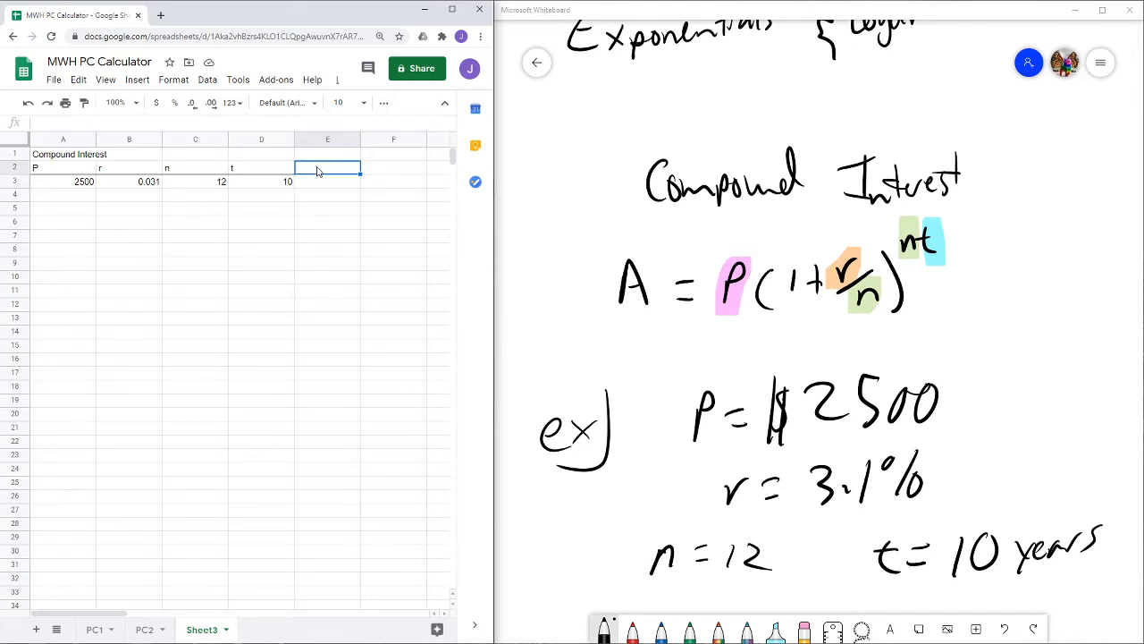
{"action": "type", "text": "A"}
{"action": "left_click", "coordinate": [327, 182]}
- Add a left border to cells E1 to E3
{"action": "left_click", "coordinate": [325, 167]}
{"action": "left_click_drag", "start_coordinate": [321, 152], "coordinate": [322, 184]}
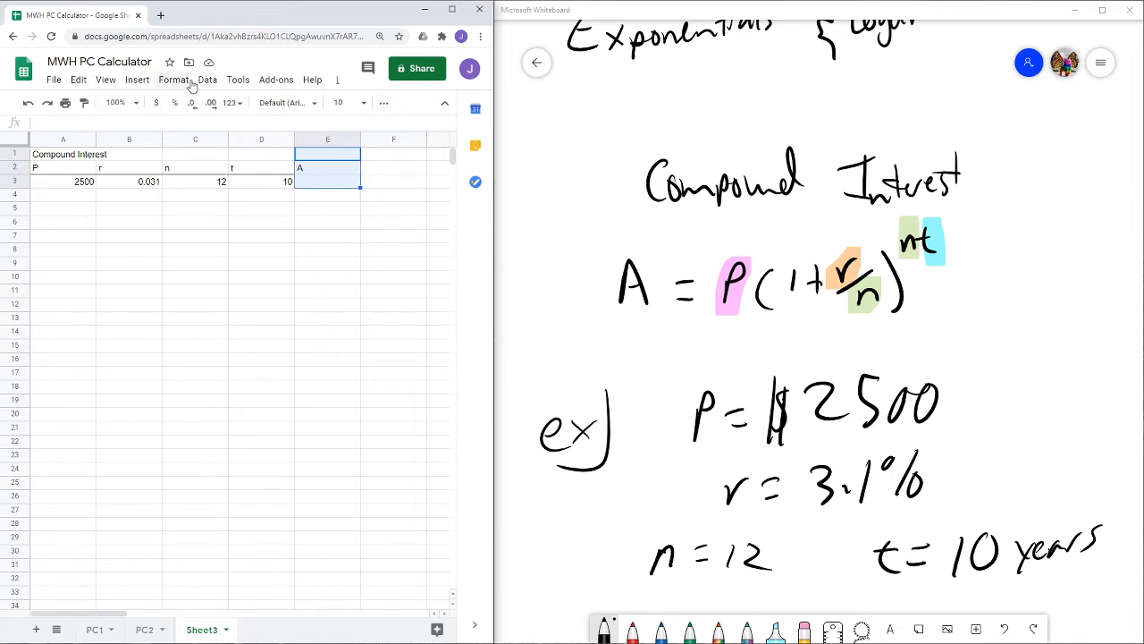
{"action": "left_click", "coordinate": [383, 102]}
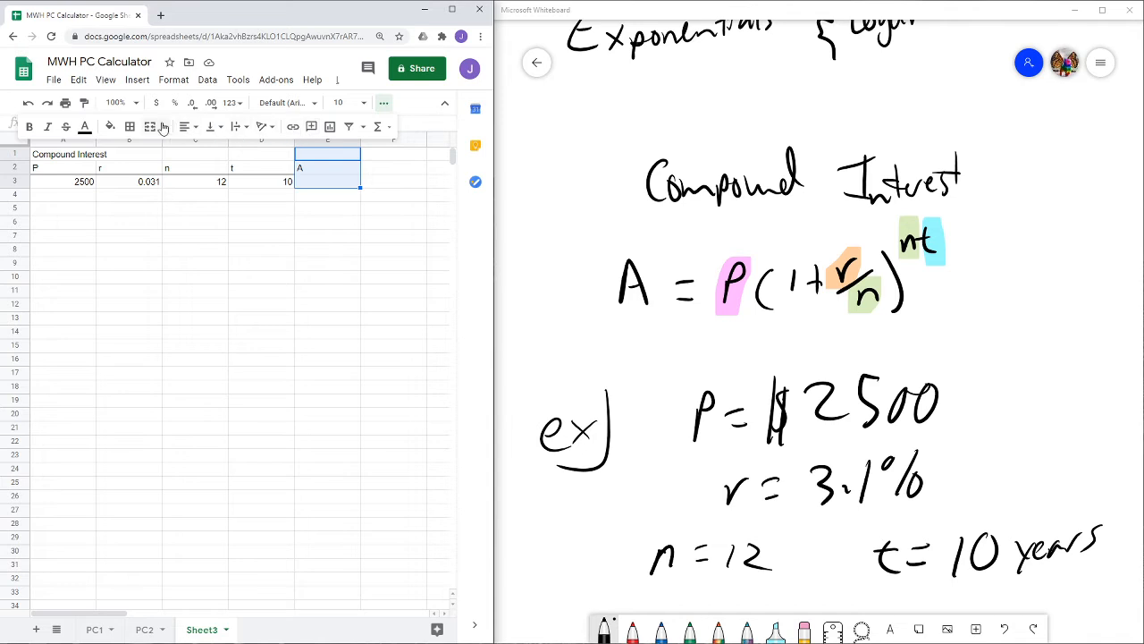
{"action": "left_click", "coordinate": [130, 126]}
{"action": "left_click", "coordinate": [135, 170]}
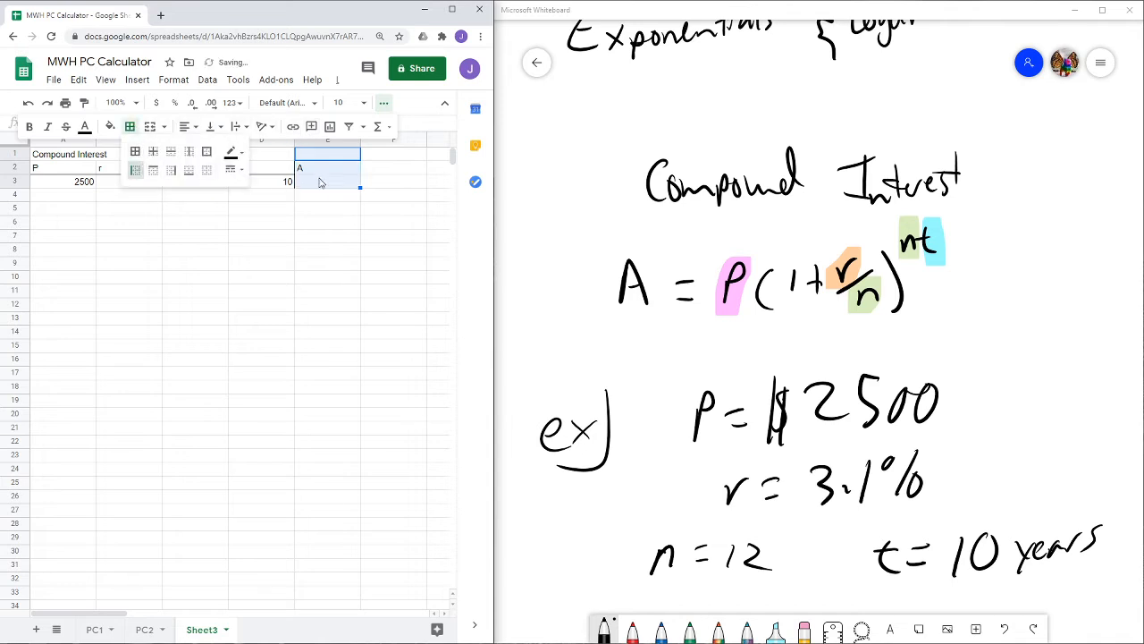
{"action": "left_click", "coordinate": [320, 182]}
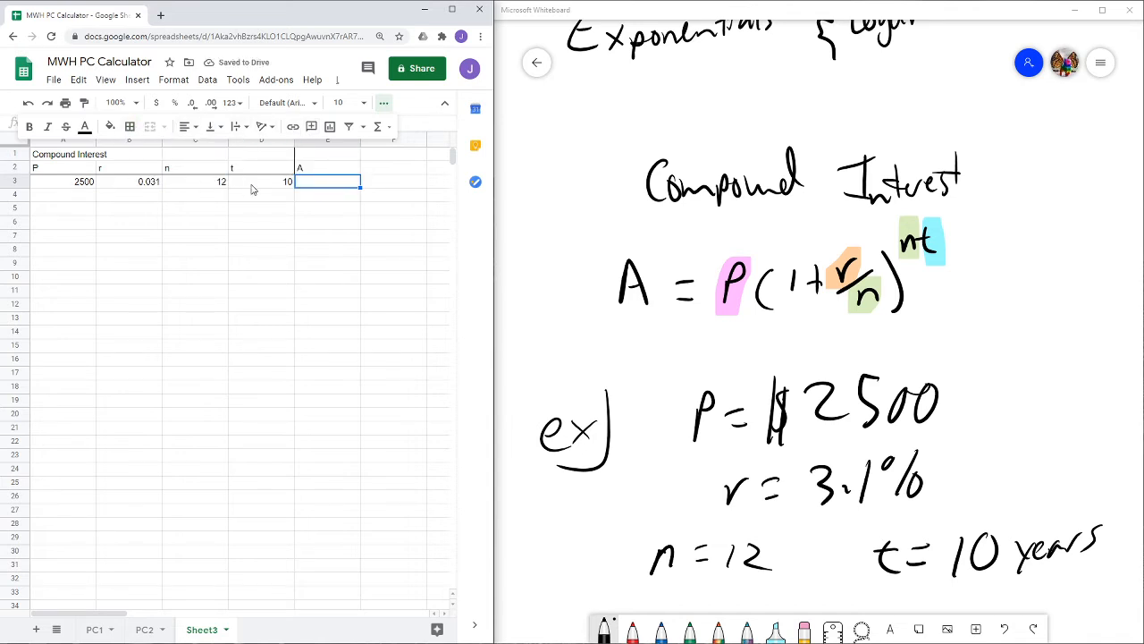
- Add a bottom border to cell E2
{"action": "left_click", "coordinate": [320, 172]}
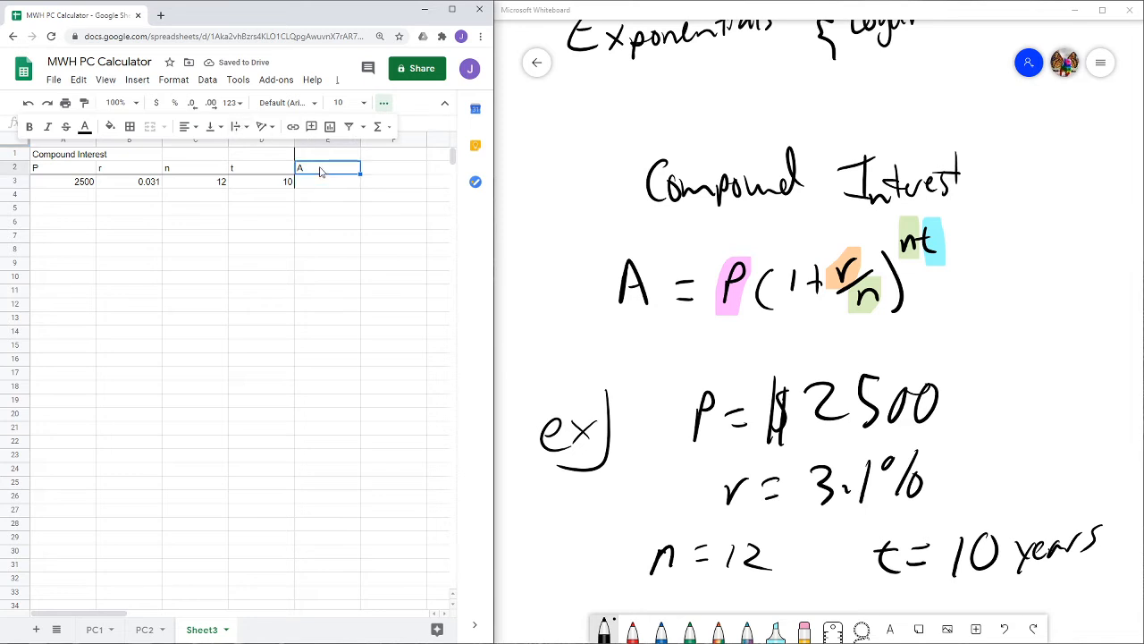
{"action": "left_click", "coordinate": [129, 126]}
{"action": "left_click", "coordinate": [189, 170]}
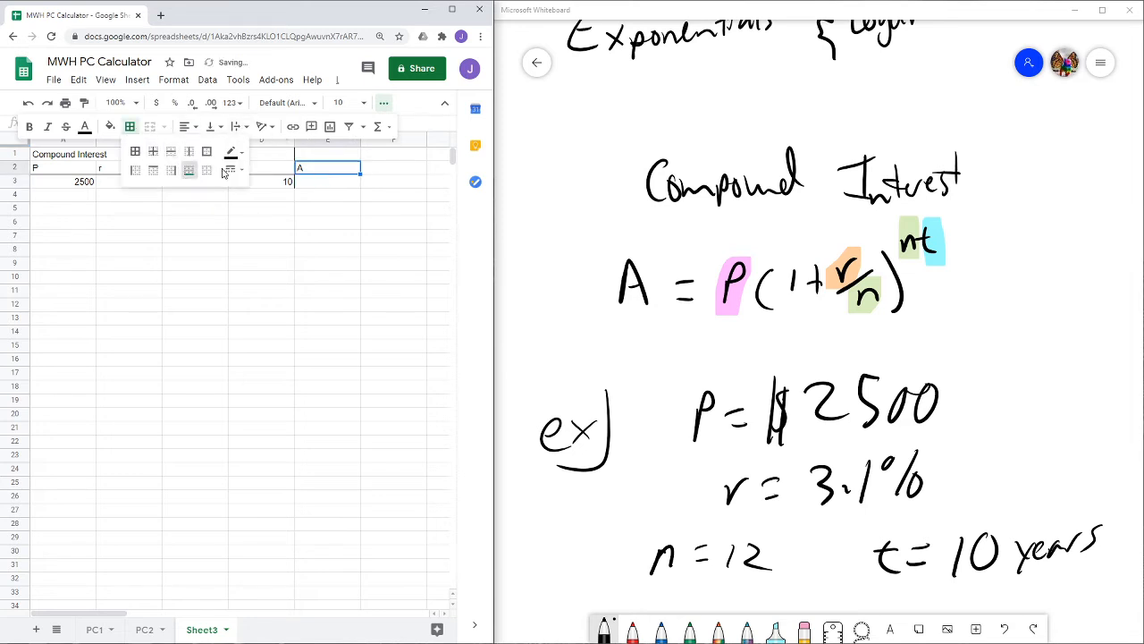
{"action": "left_click", "coordinate": [314, 183]}
{"action": "left_click", "coordinate": [316, 195]}
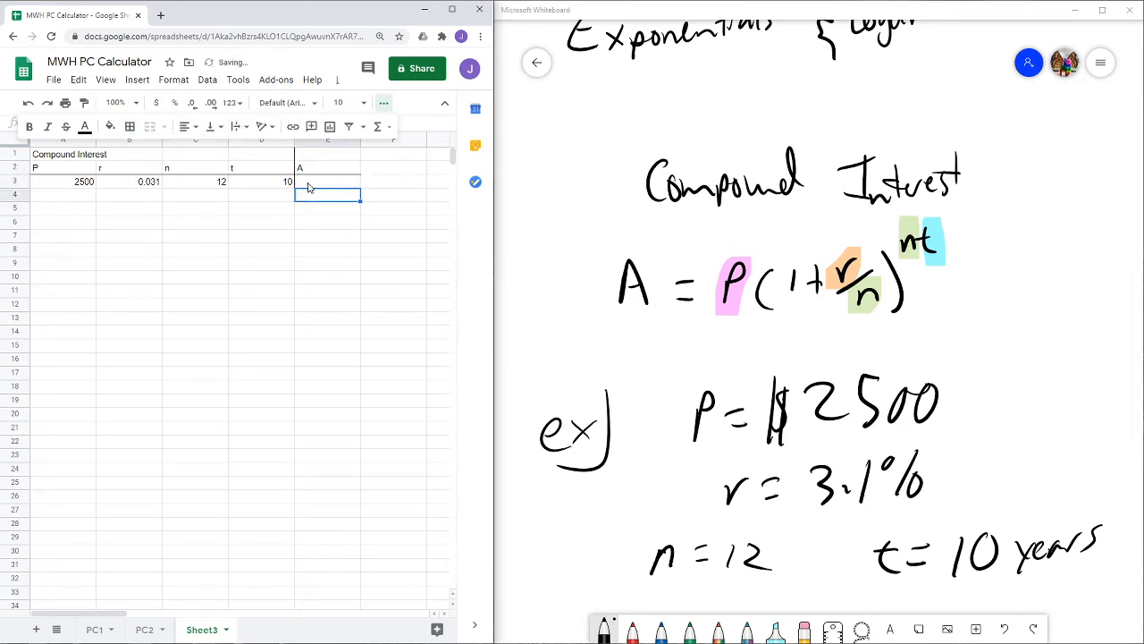
{"action": "left_click", "coordinate": [309, 185]}
{"action": "left_click", "coordinate": [383, 103]}
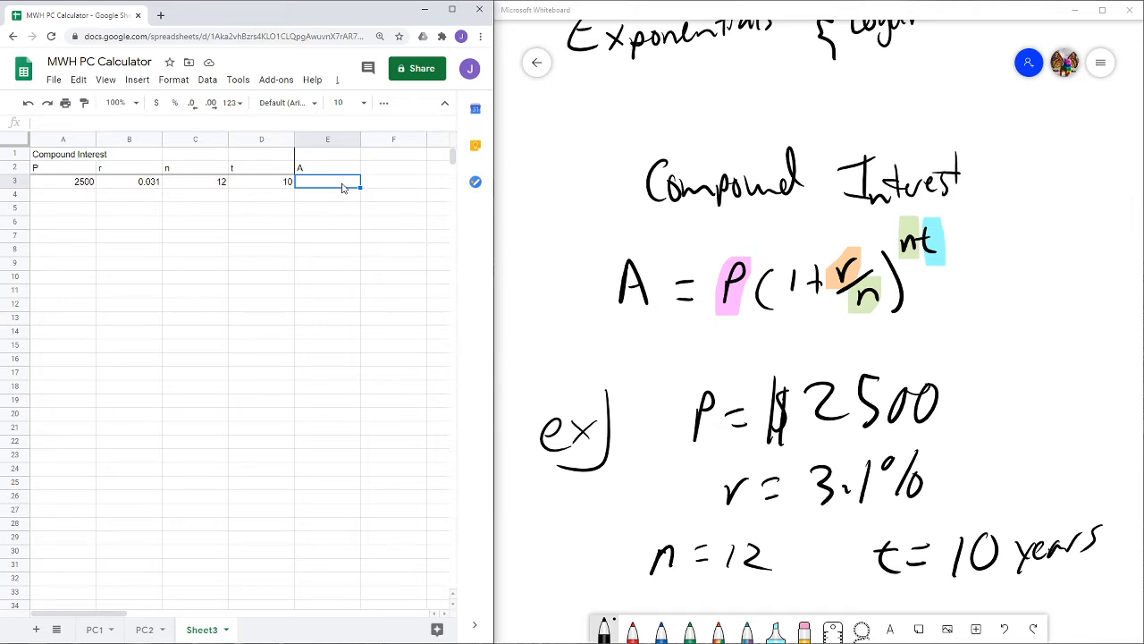
- Enter the compound interest formula =A3*(1+B3/C3)^(C3*D3) in cell E3
{"action": "type", "text": "="}
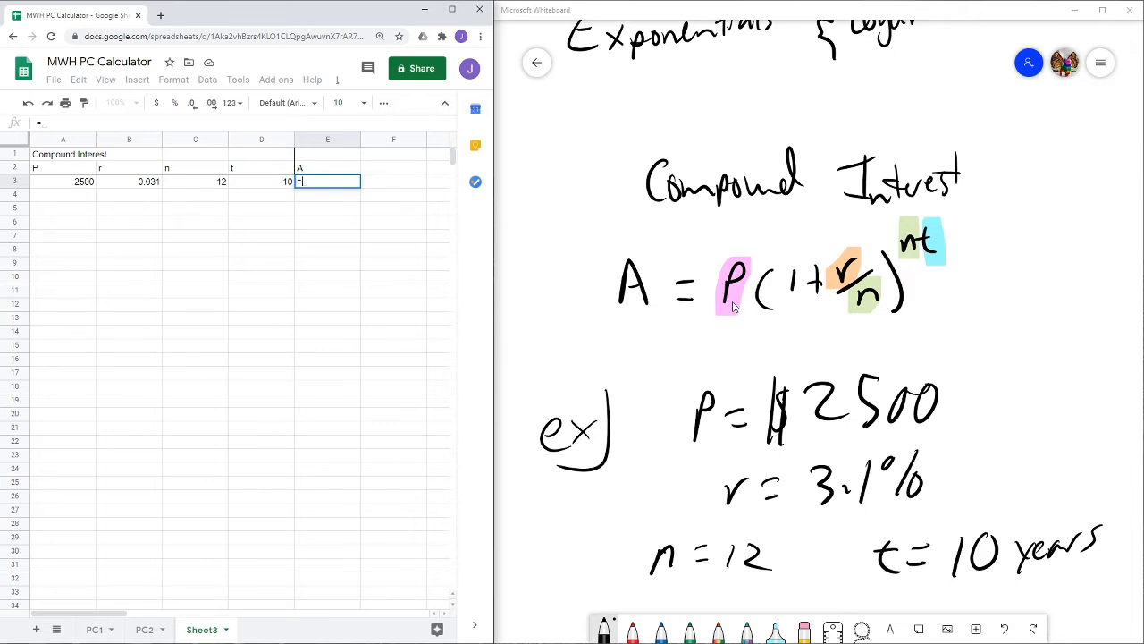
{"action": "left_click", "coordinate": [80, 184]}
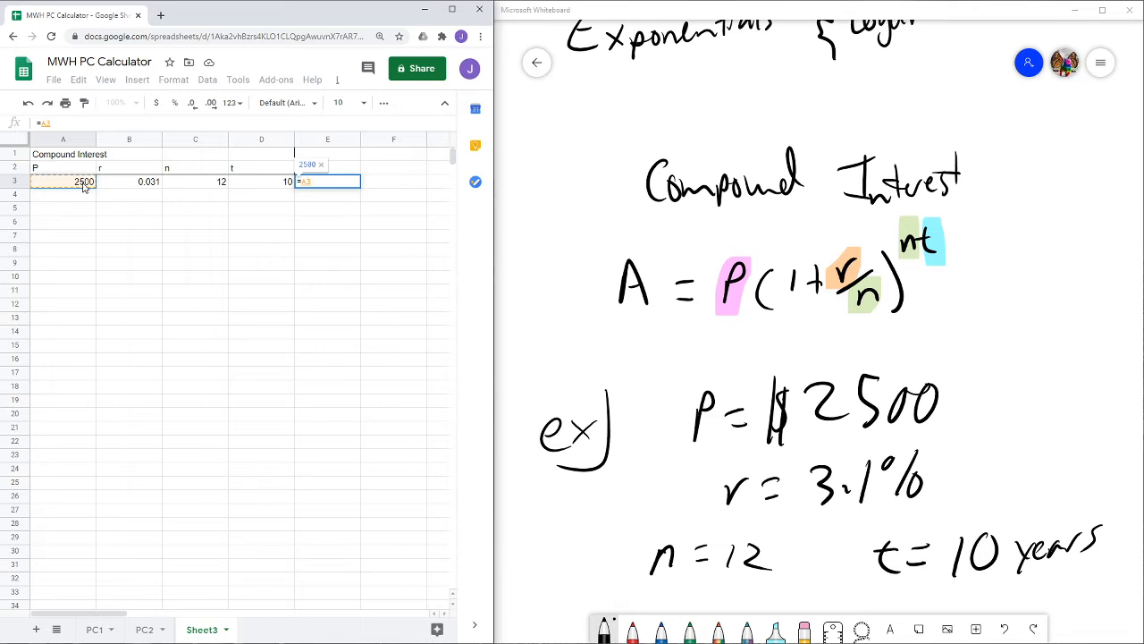
{"action": "type", "text": "*"}
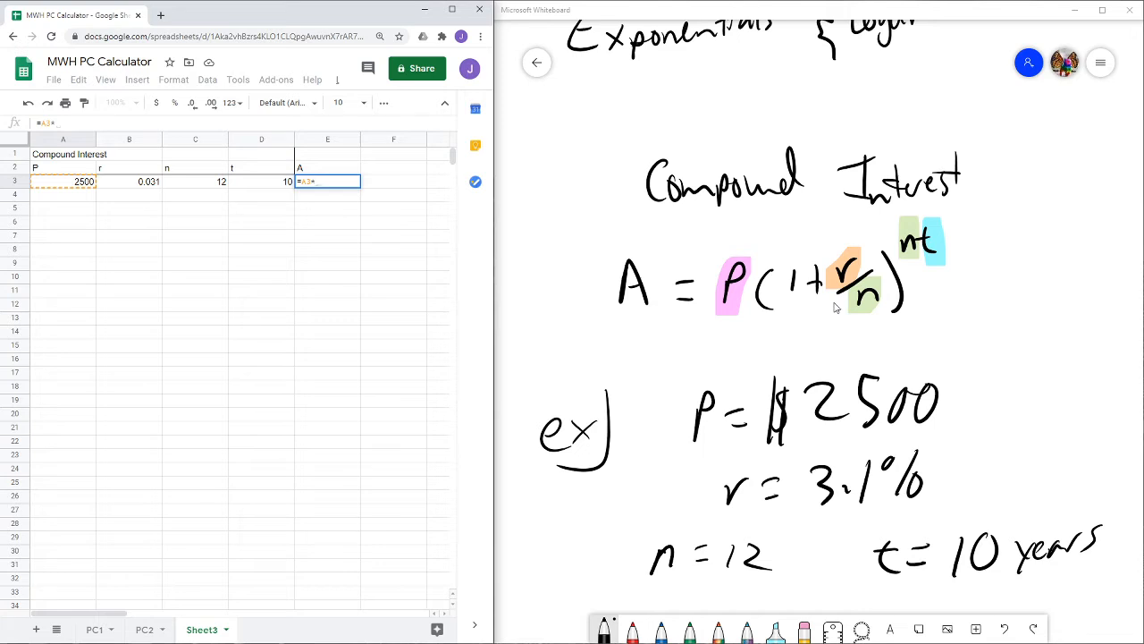
{"action": "type", "text": "(1+"}
{"action": "left_click", "coordinate": [130, 183]}
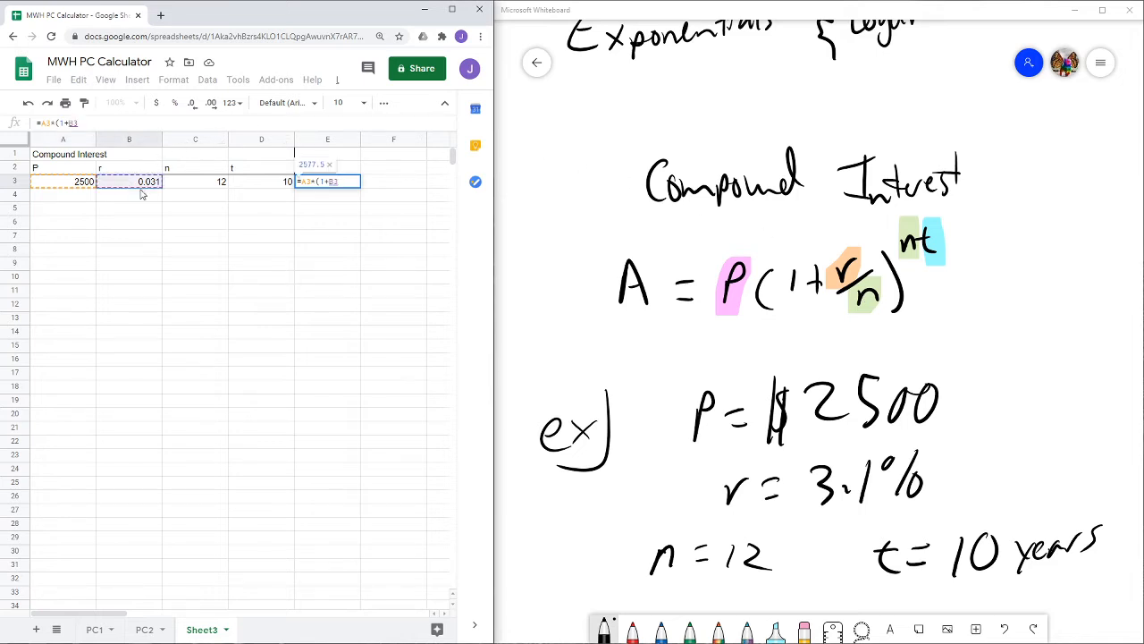
{"action": "type", "text": "/"}
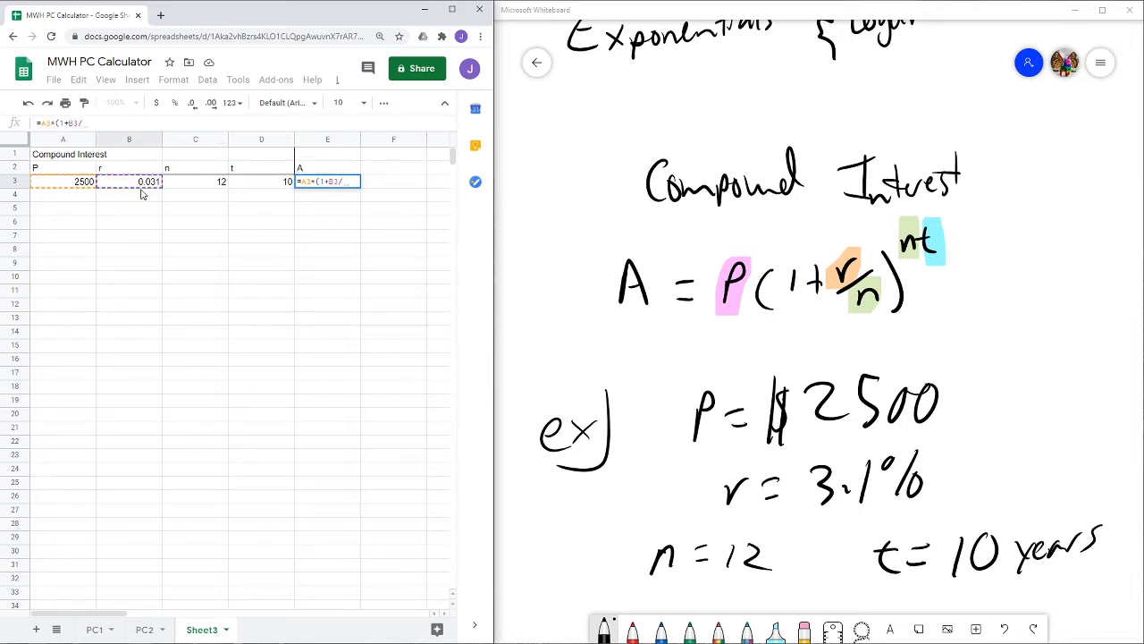
{"action": "left_click", "coordinate": [186, 186]}
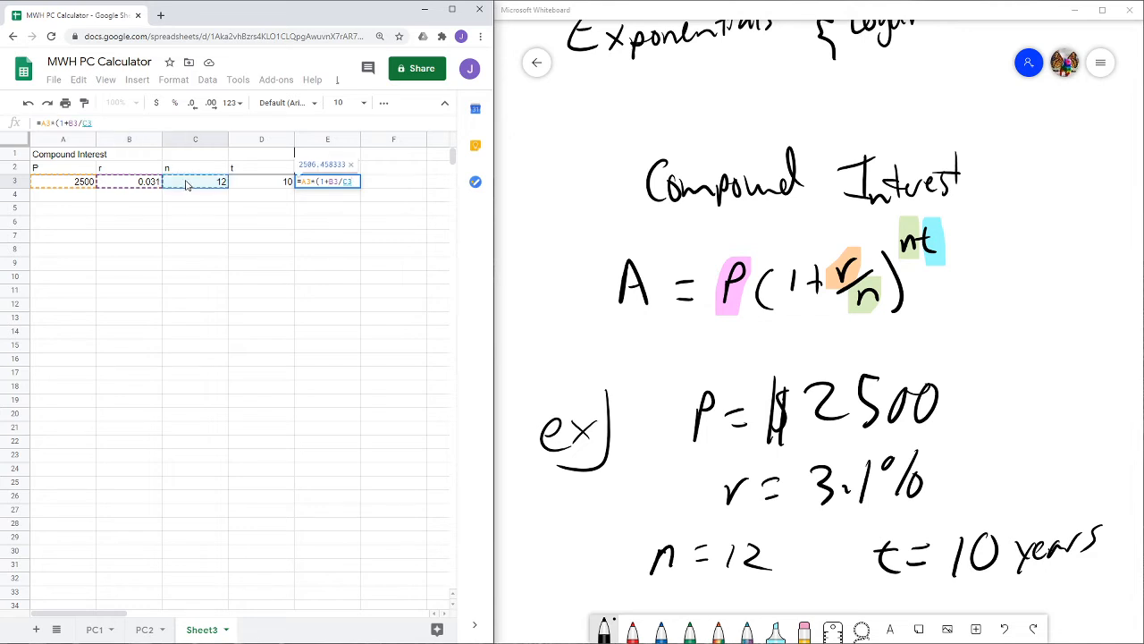
{"action": "type", "text": ")"}
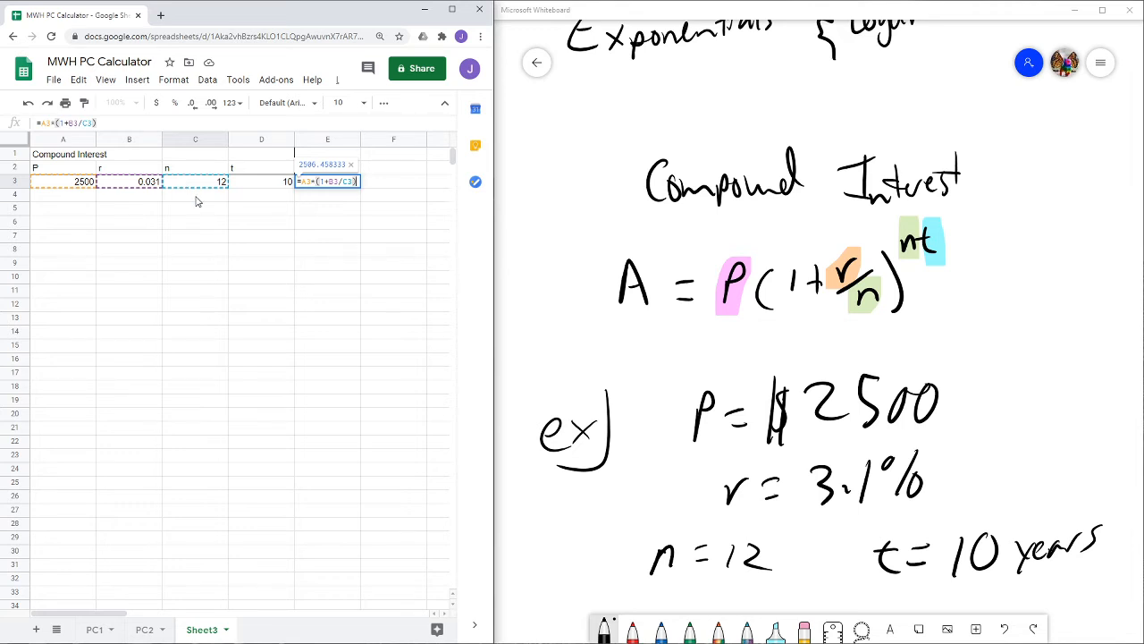
{"action": "type", "text": "^"}
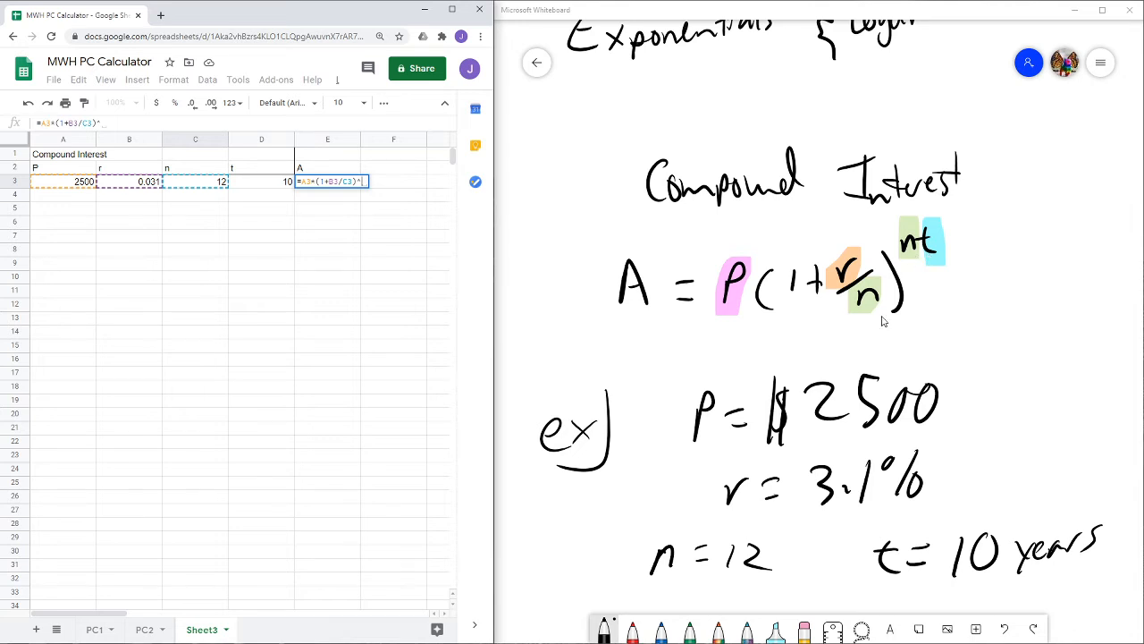
{"action": "type", "text": "("}
{"action": "left_click", "coordinate": [212, 186]}
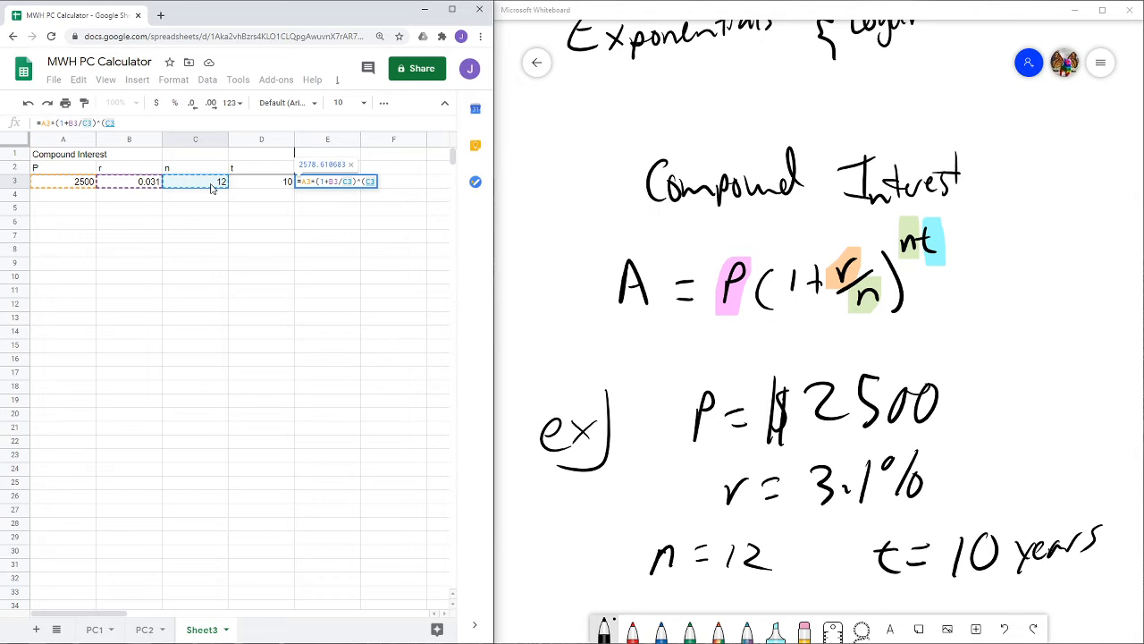
{"action": "type", "text": "*"}
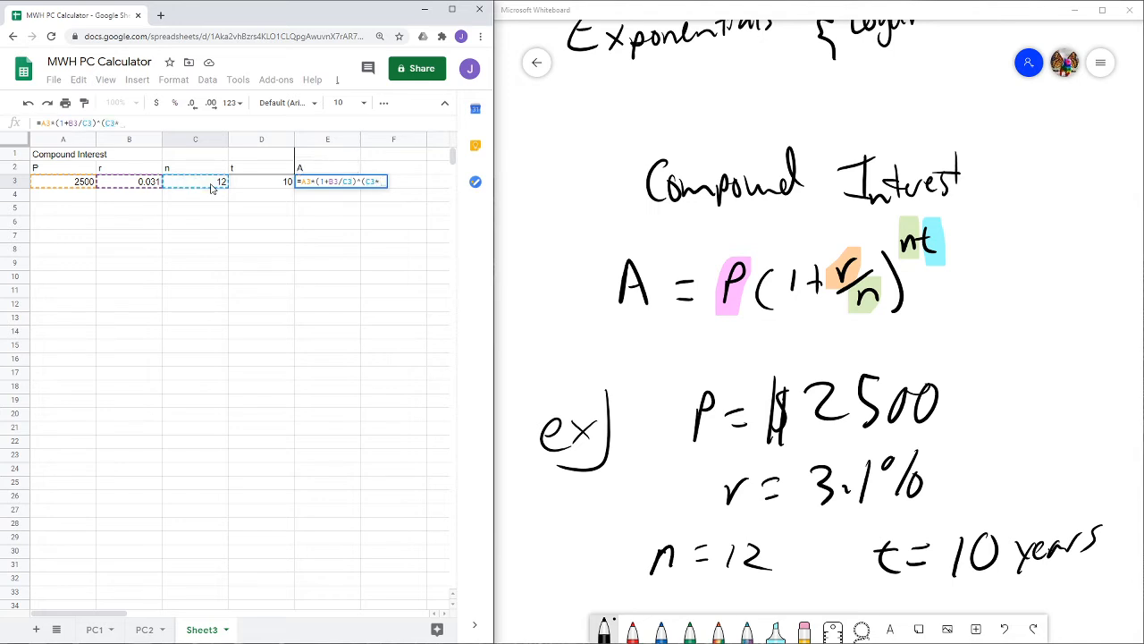
{"action": "left_click", "coordinate": [248, 186]}
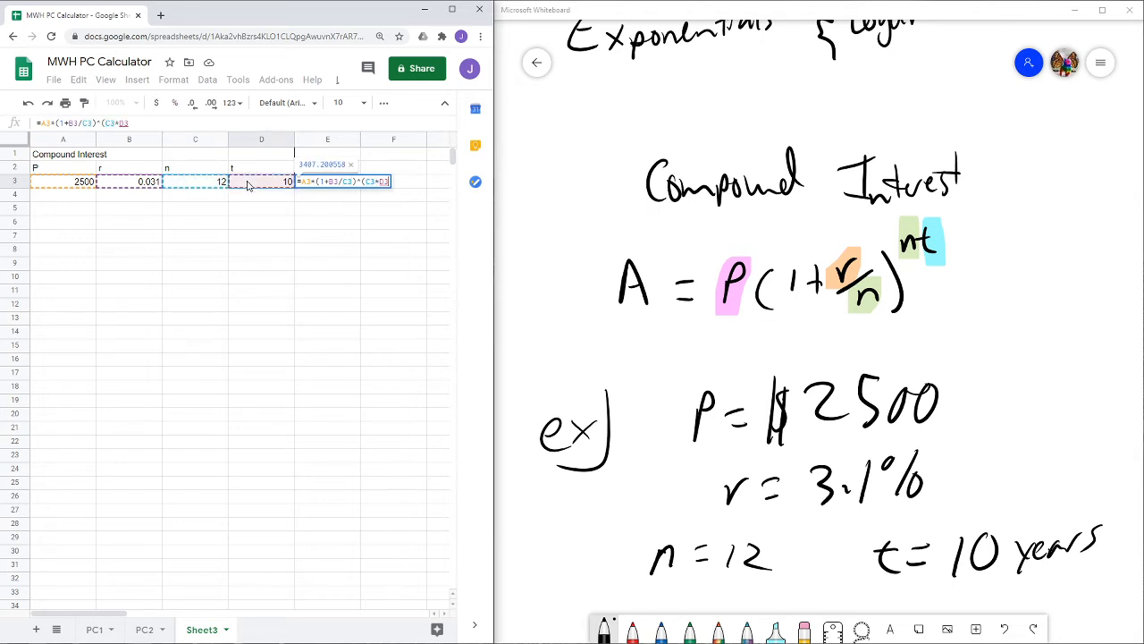
{"action": "type", "text": ")"}
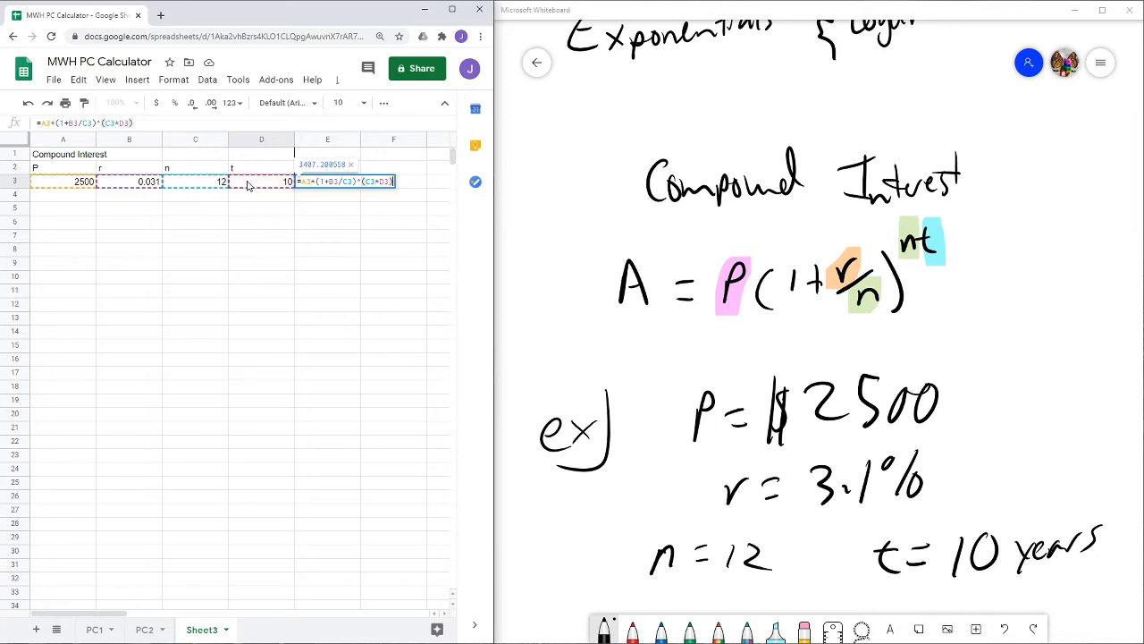
{"action": "key", "text": "Return"}
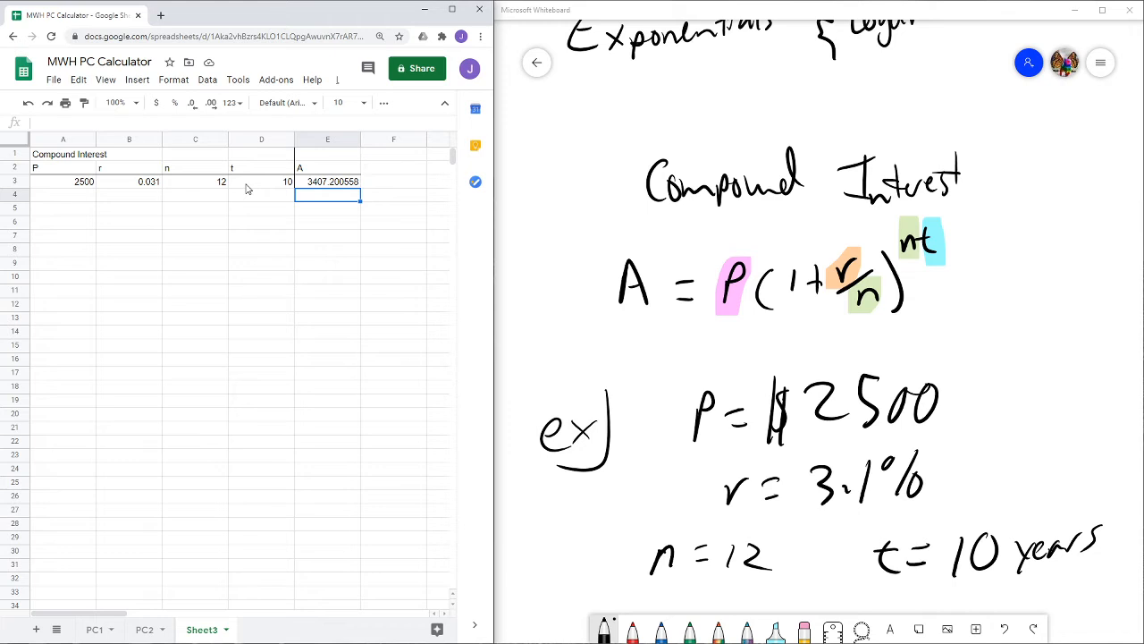
- Format the result in cell E3 as Currency
{"action": "left_click", "coordinate": [349, 187]}
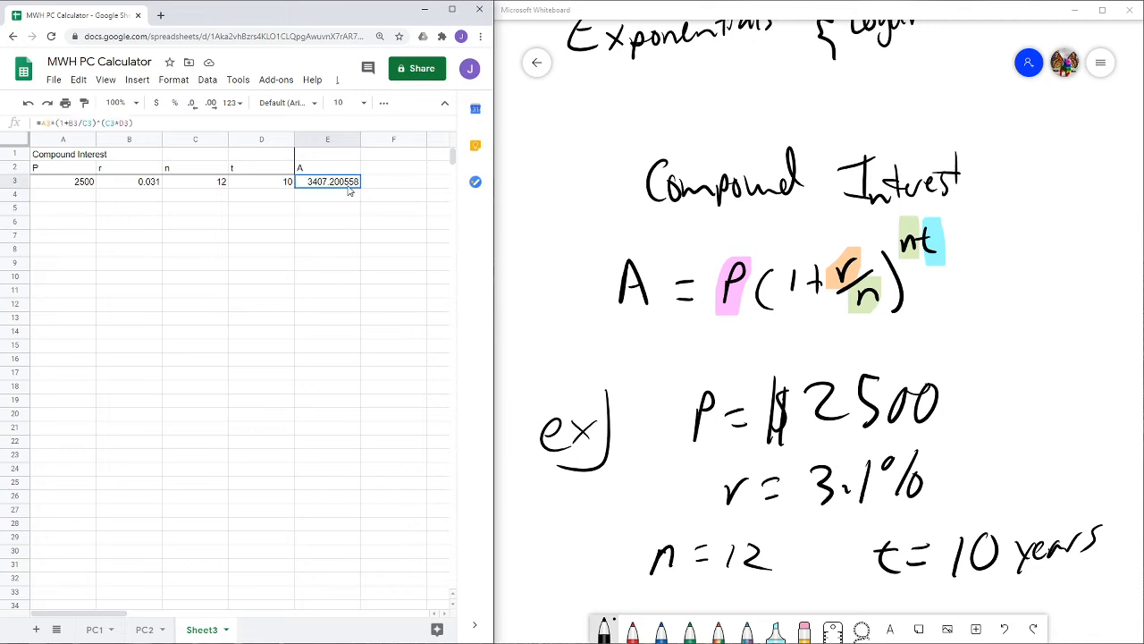
{"action": "left_click", "coordinate": [178, 81]}
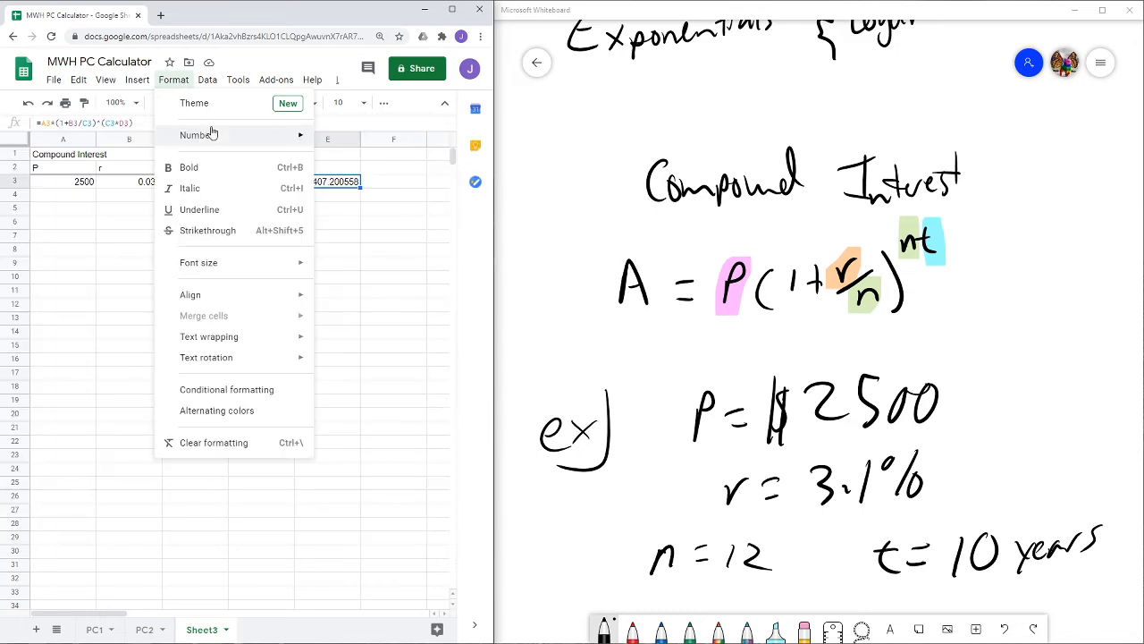
{"action": "mouse_move", "coordinate": [208, 142]}
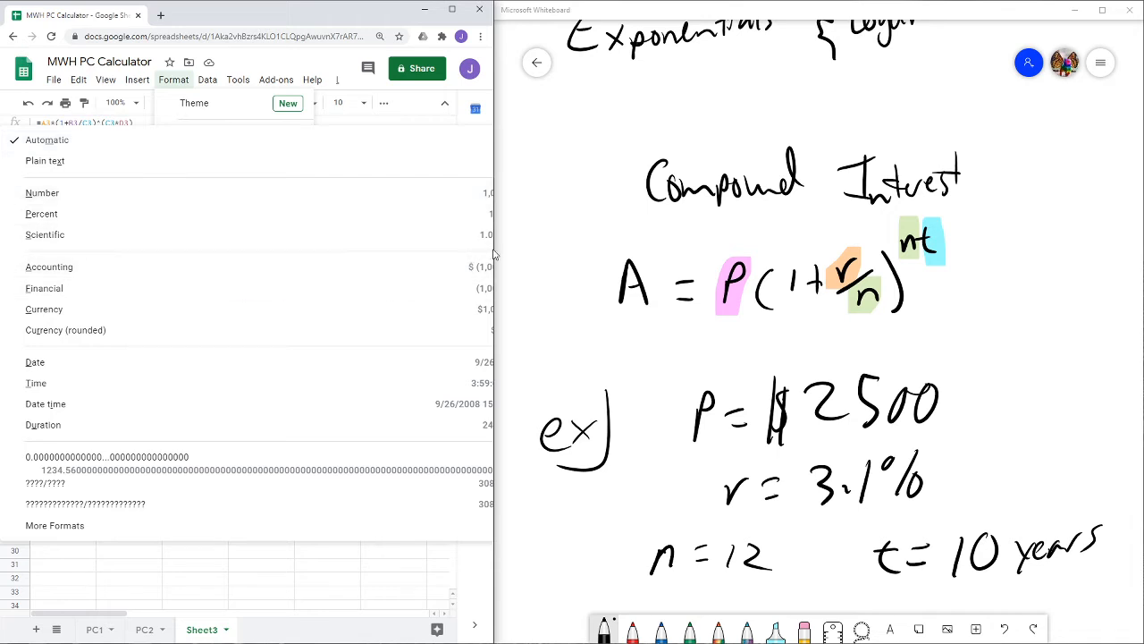
{"action": "left_click_drag", "start_coordinate": [493, 255], "coordinate": [682, 268]}
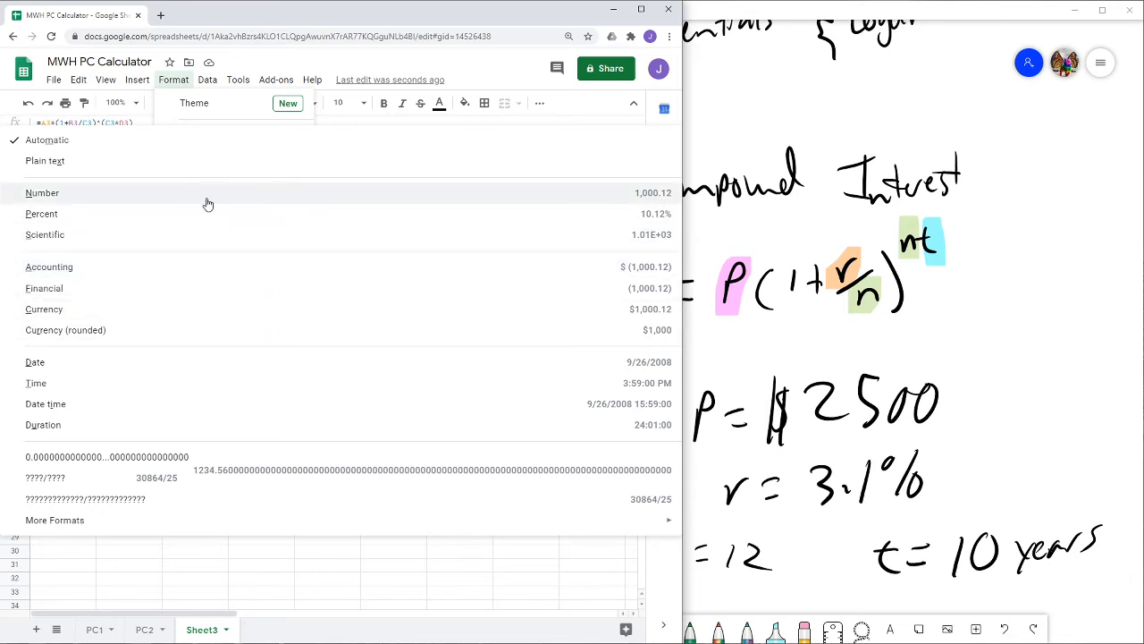
{"action": "left_click", "coordinate": [206, 310]}
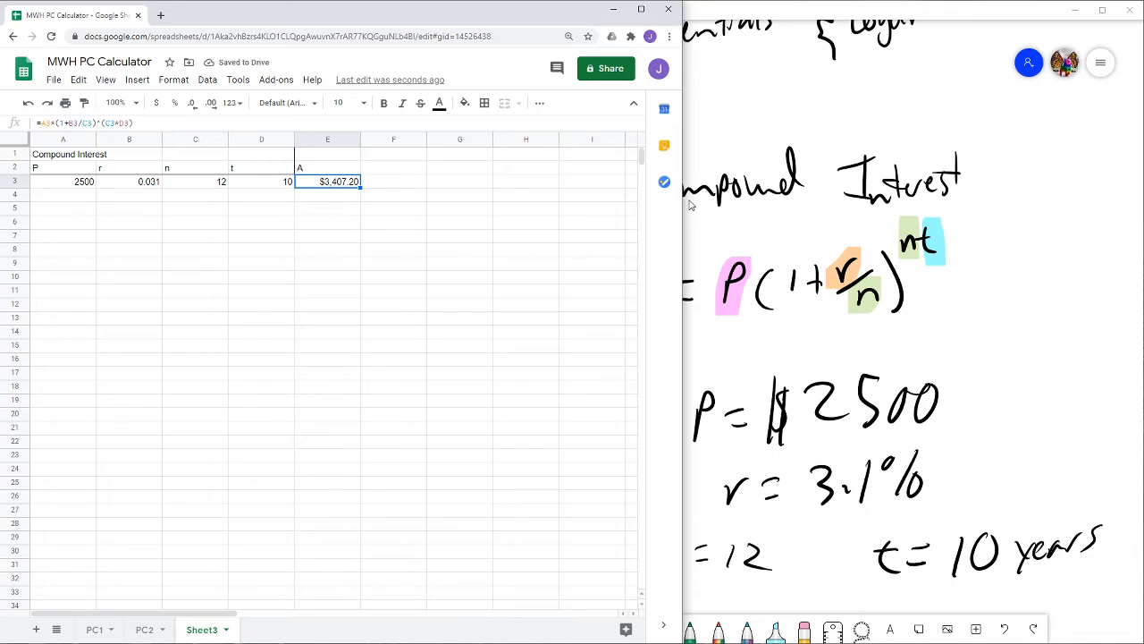
{"action": "left_click_drag", "start_coordinate": [680, 189], "coordinate": [494, 182]}
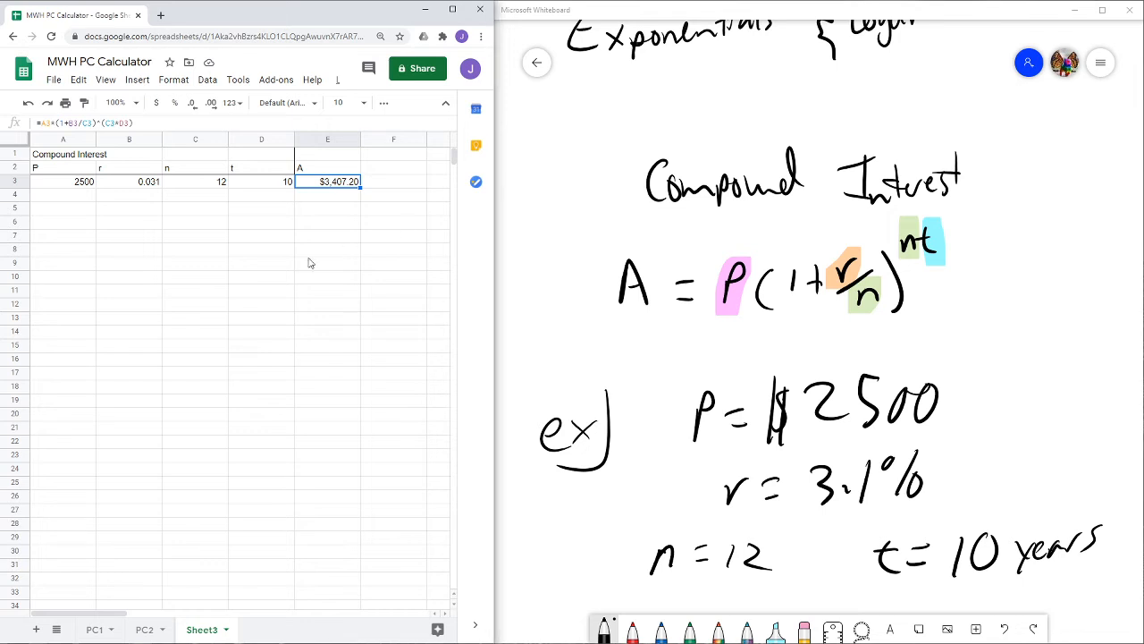
- Change the principal in cell A3 to 5000
{"action": "left_click", "coordinate": [128, 211]}
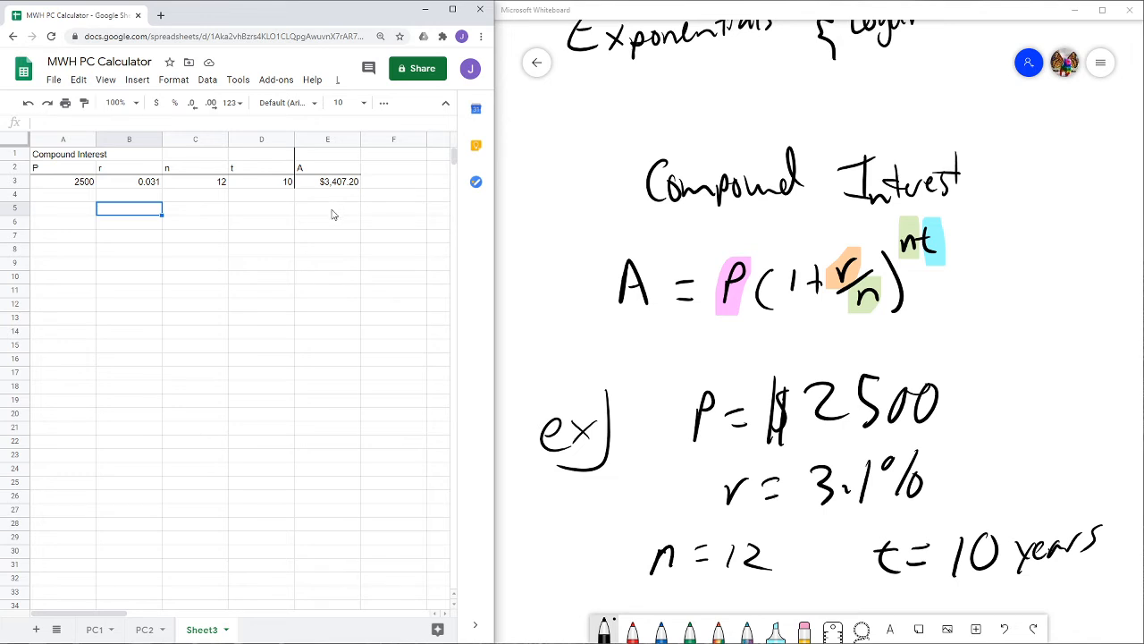
{"action": "left_click", "coordinate": [80, 183]}
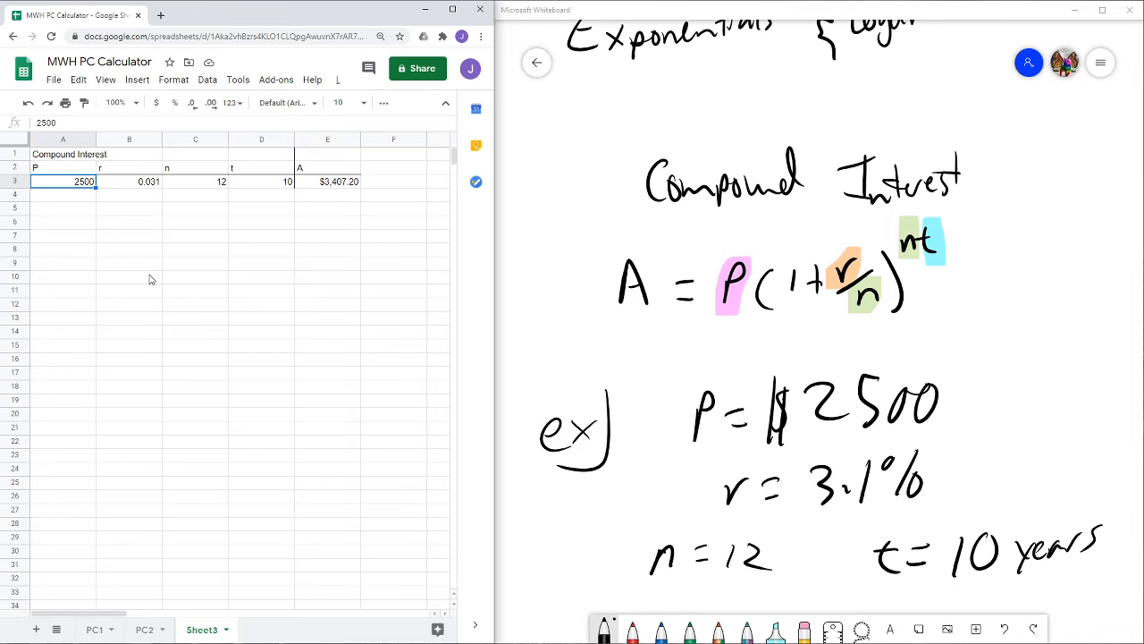
{"action": "type", "text": "500"}
{"action": "key", "text": "Return"}
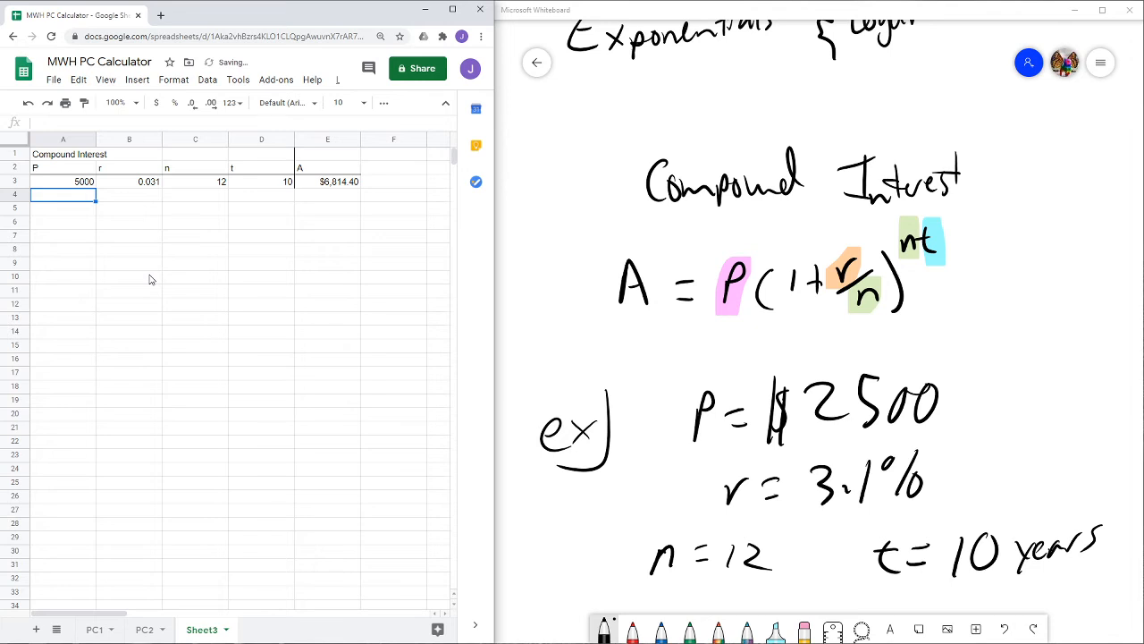
- Change the compounding periods in cell C3 to 365
{"action": "left_click", "coordinate": [215, 185]}
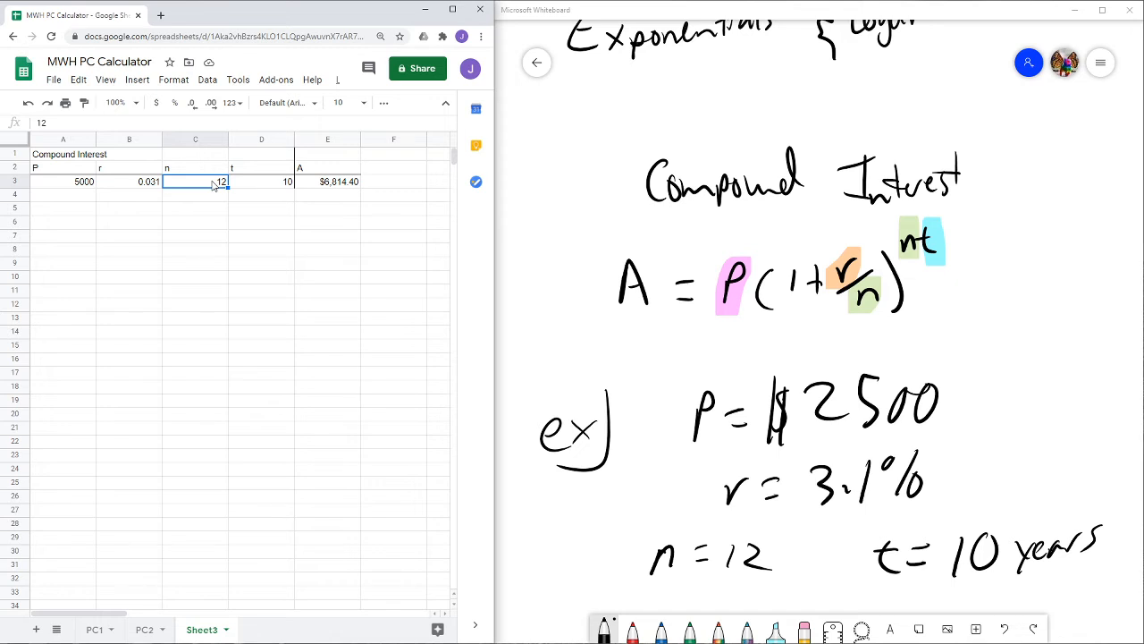
{"action": "type", "text": "365"}
{"action": "key", "text": "Return"}
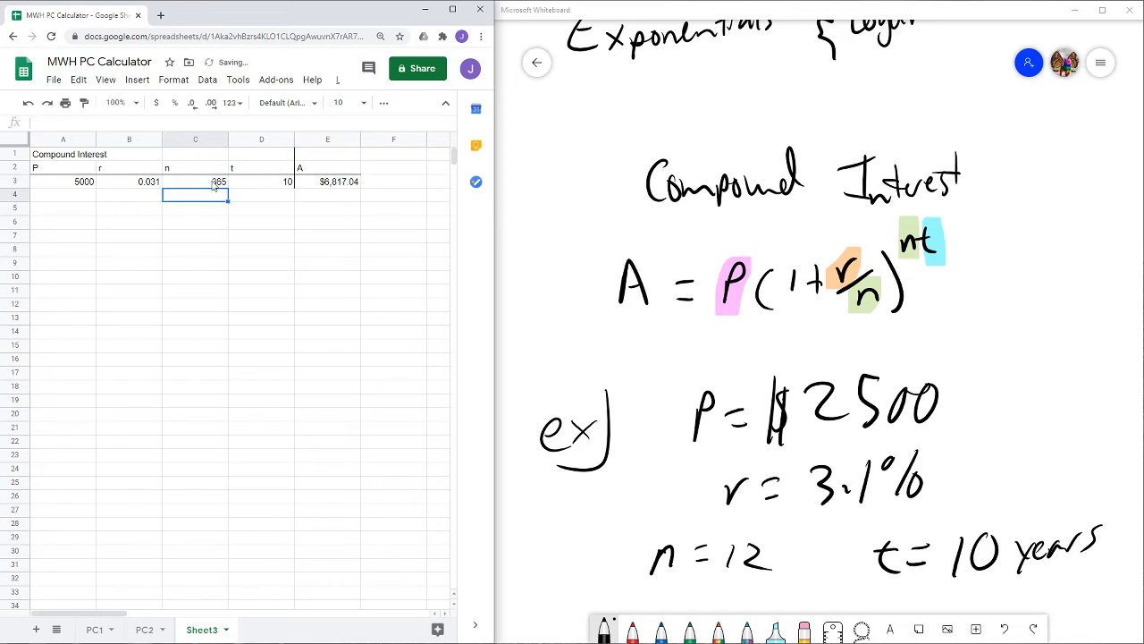
- Change the interest rate in cell B3 to .1
{"action": "key", "text": "Left"}
{"action": "key", "text": "Up"}
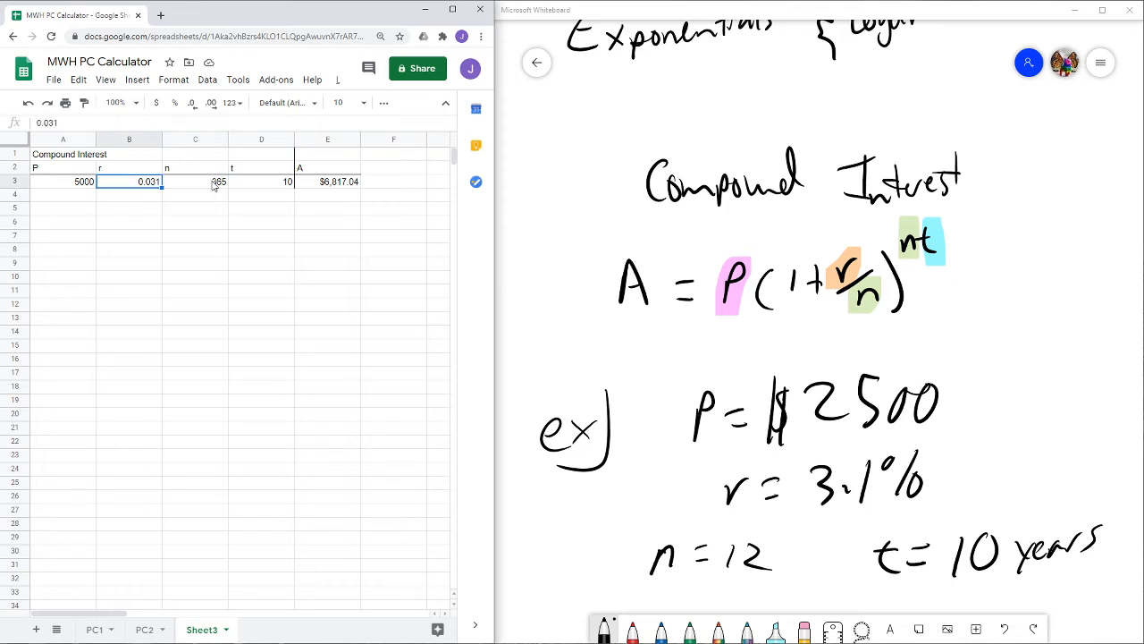
{"action": "key", "text": "BackSpace"}
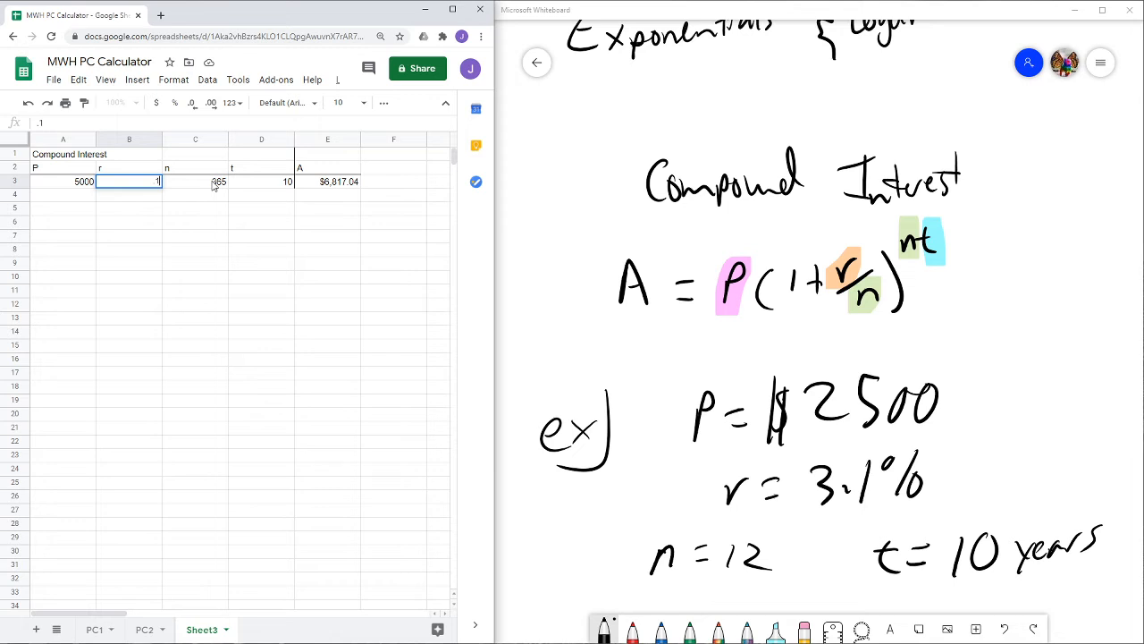
{"action": "key", "text": "Return"}
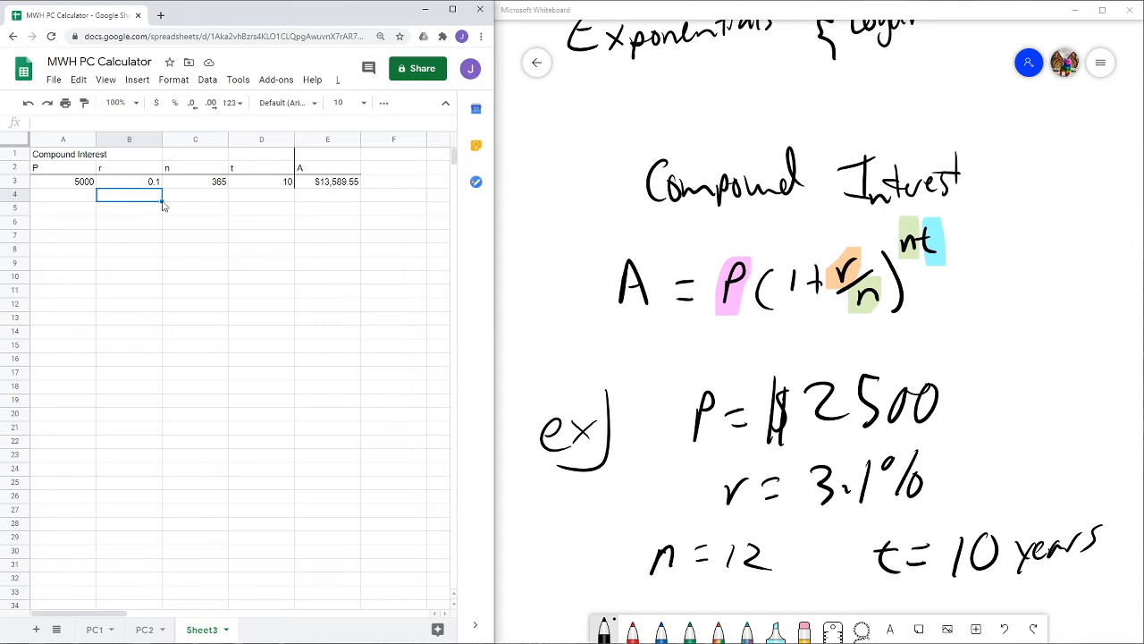
- Add a conditional formatting rule to cell E3 that fills it yellow when the cell is not empty
{"action": "left_click", "coordinate": [324, 186]}
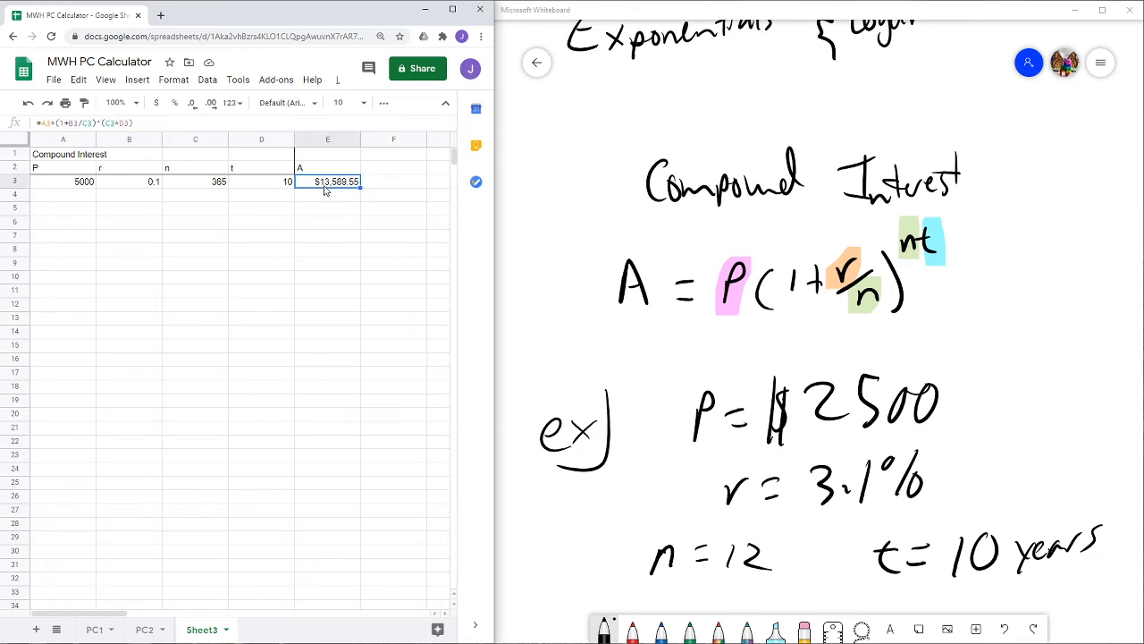
{"action": "left_click", "coordinate": [173, 81]}
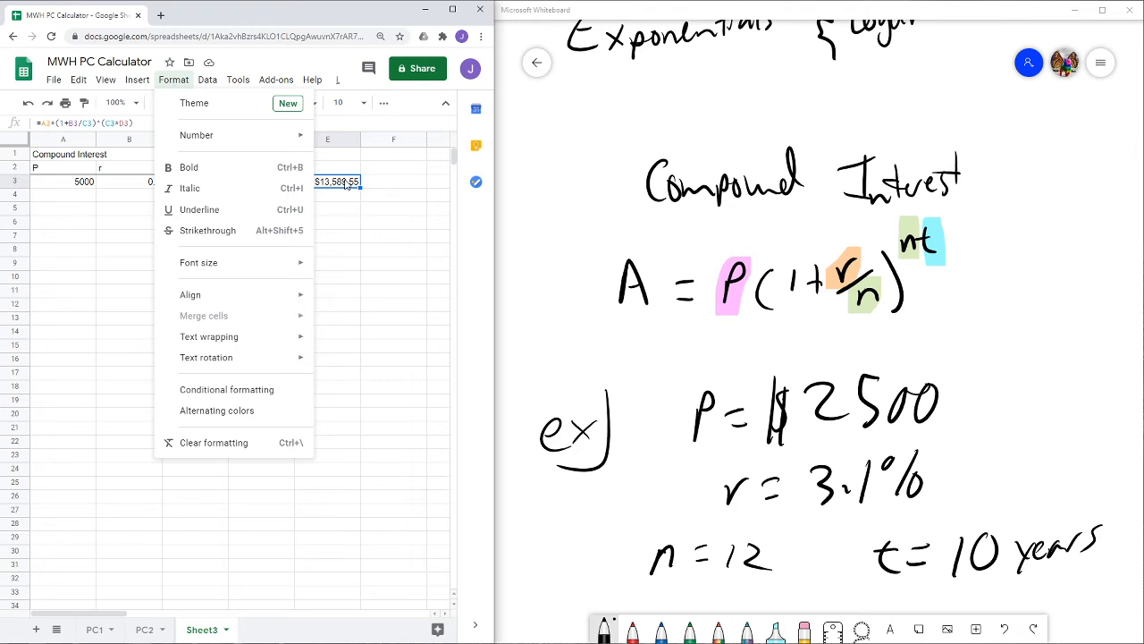
{"action": "left_click", "coordinate": [212, 397]}
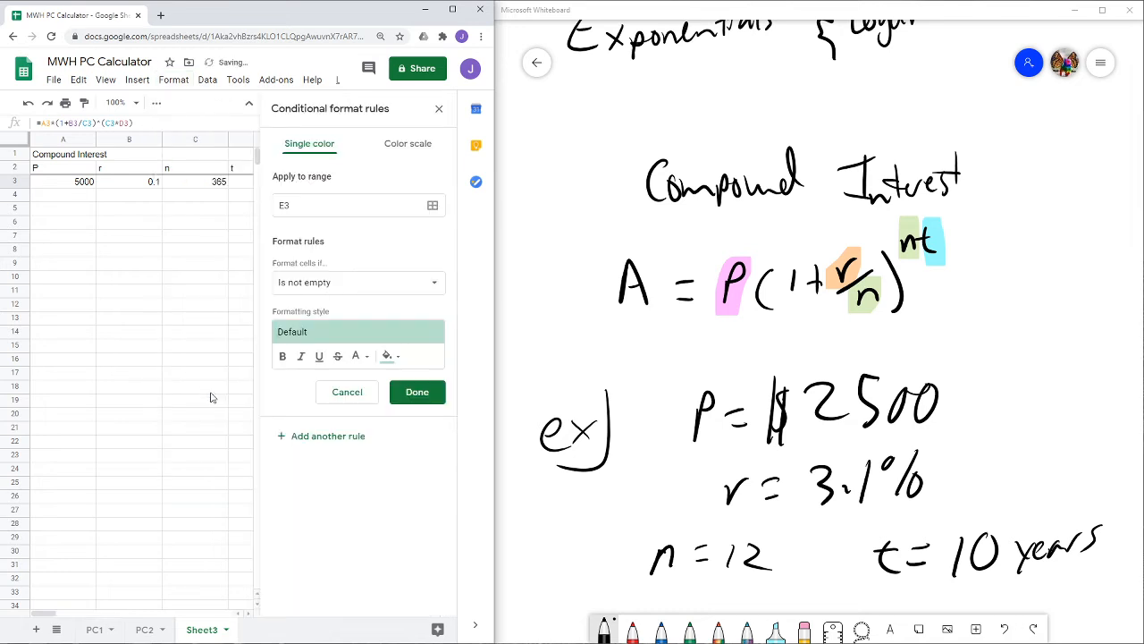
{"action": "left_click", "coordinate": [357, 285]}
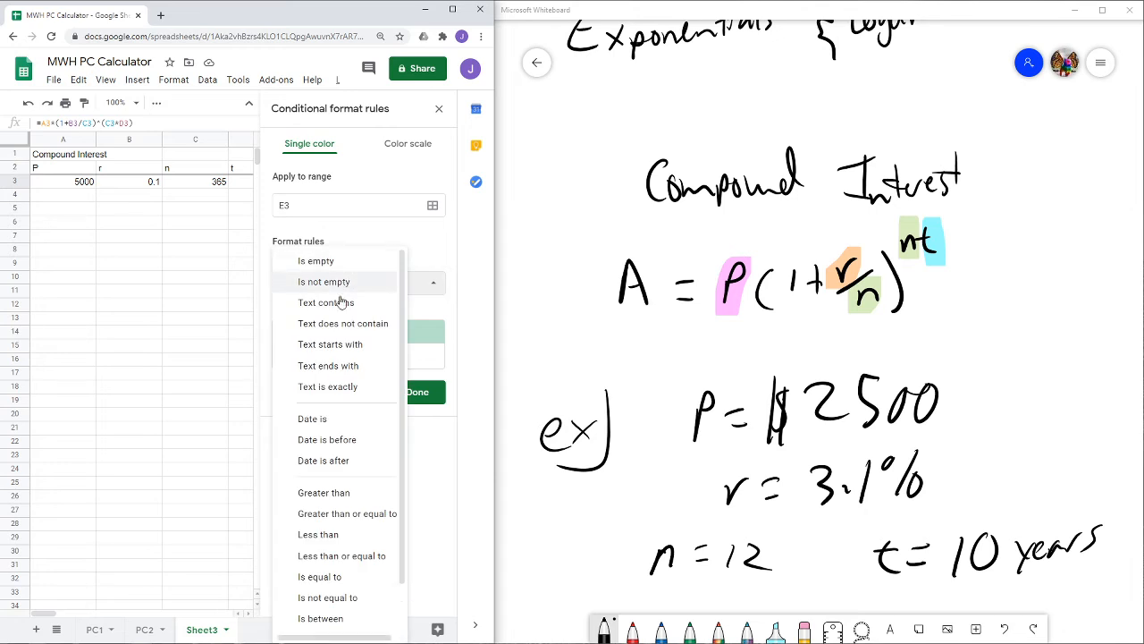
{"action": "left_click", "coordinate": [411, 259]}
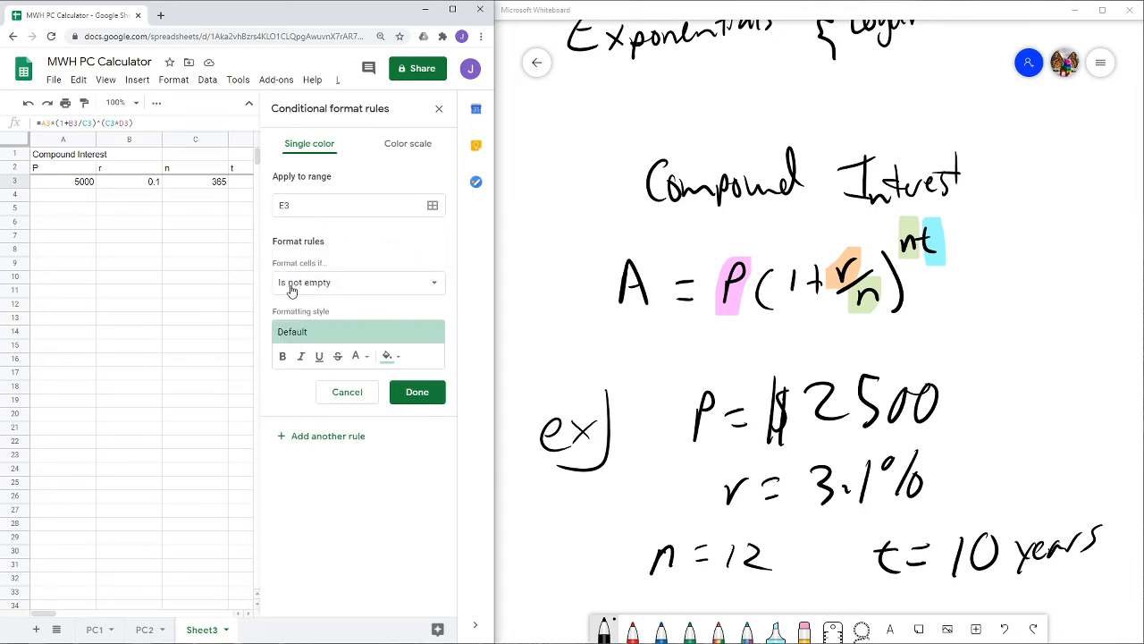
{"action": "left_click", "coordinate": [320, 332]}
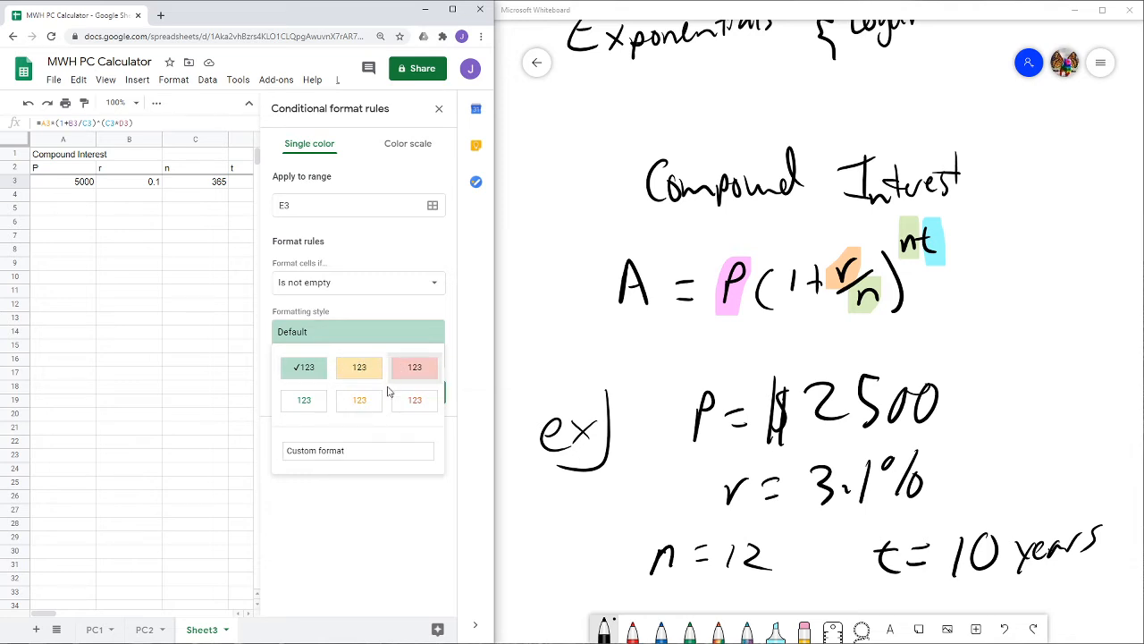
{"action": "left_click", "coordinate": [358, 370]}
{"action": "left_click", "coordinate": [407, 399]}
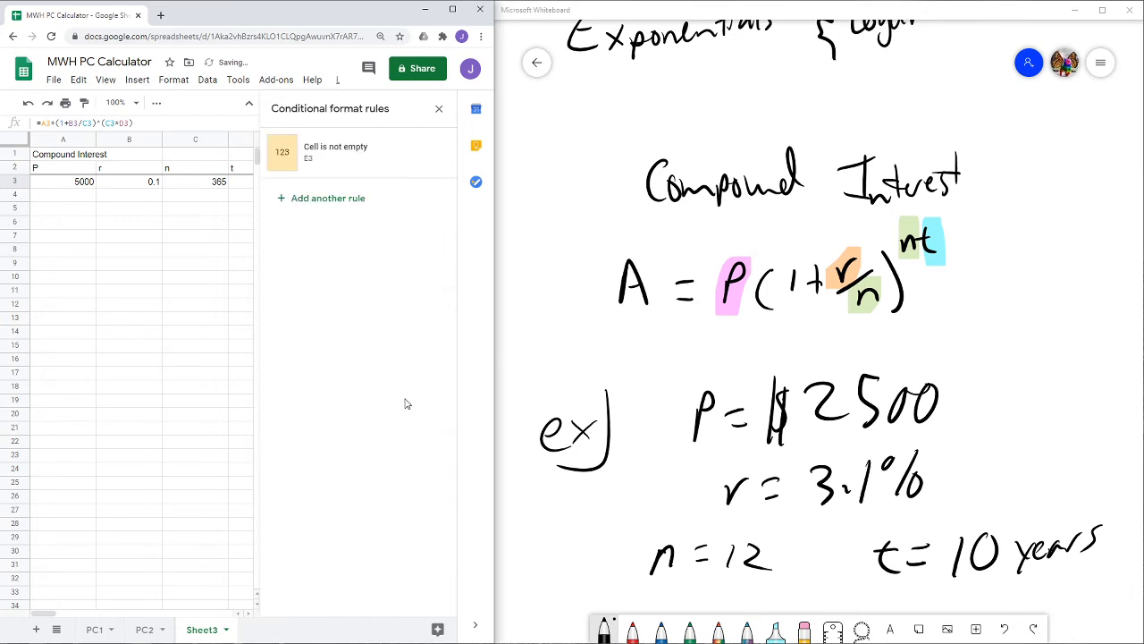
{"action": "left_click", "coordinate": [439, 110]}
{"action": "left_click", "coordinate": [323, 226]}
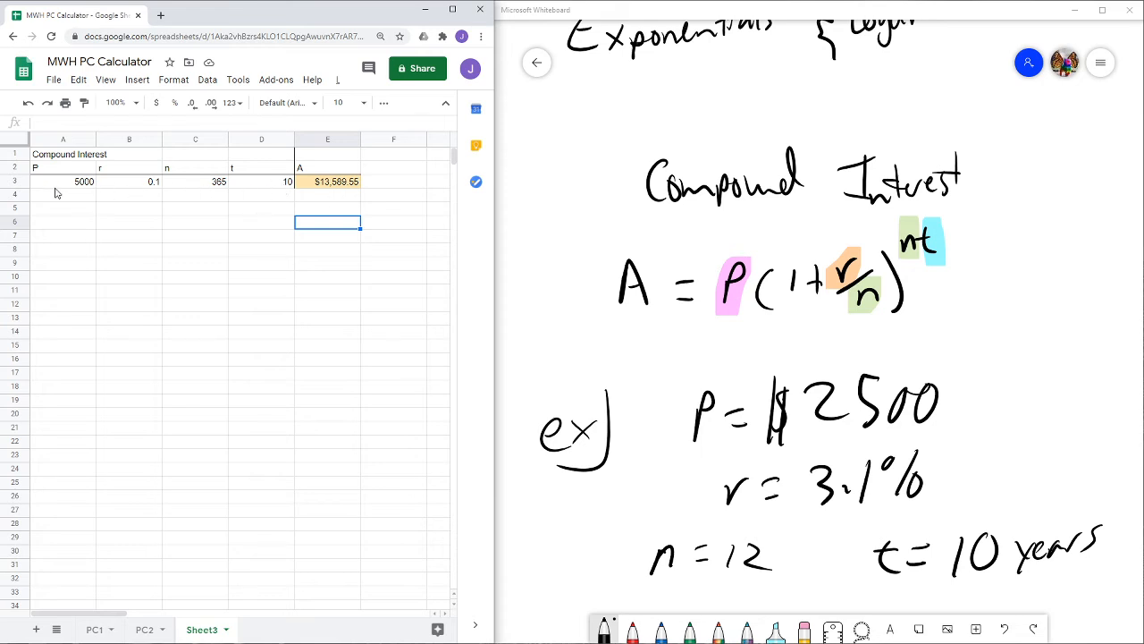
- Inspect the input values in row 3 and the formula in cell E3
{"action": "left_click_drag", "start_coordinate": [74, 185], "coordinate": [263, 187]}
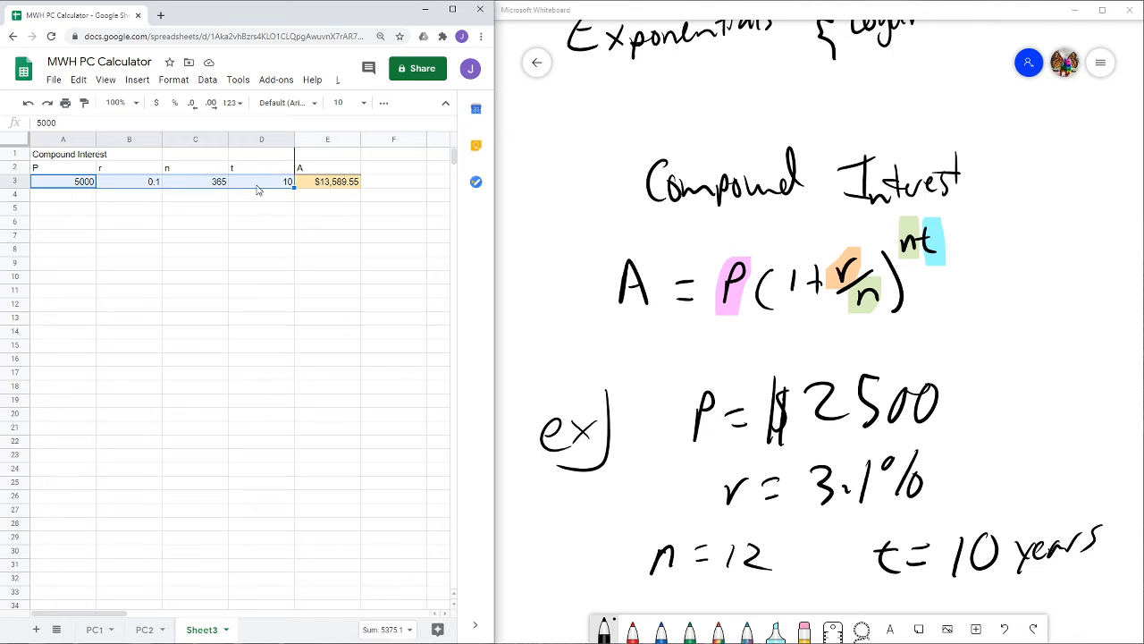
{"action": "left_click", "coordinate": [334, 185]}
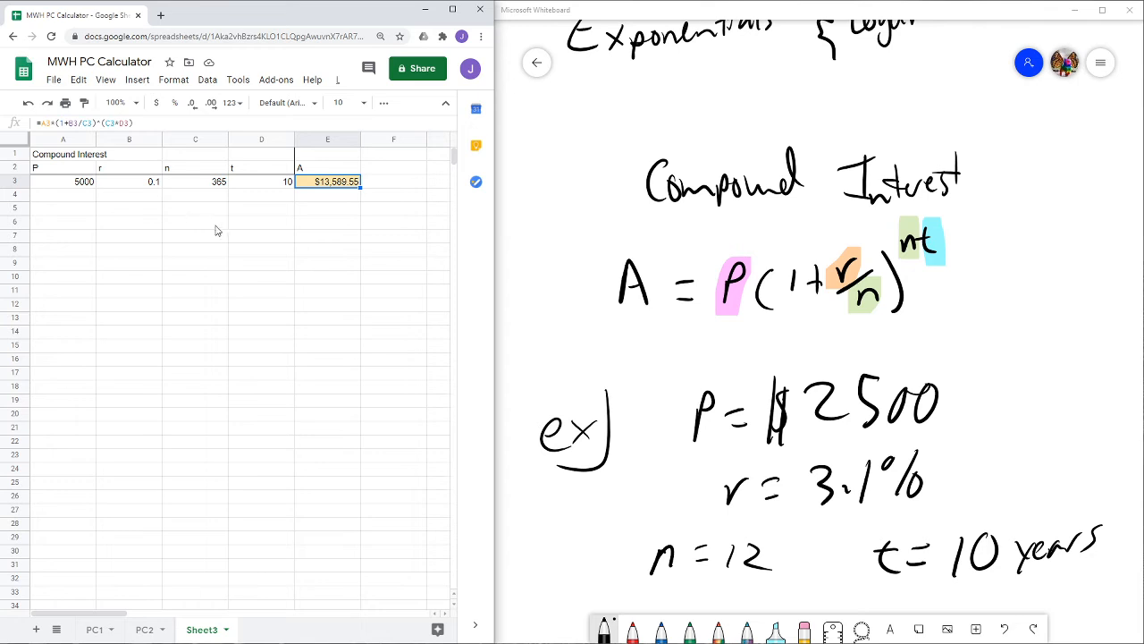
{"action": "left_click", "coordinate": [257, 227]}
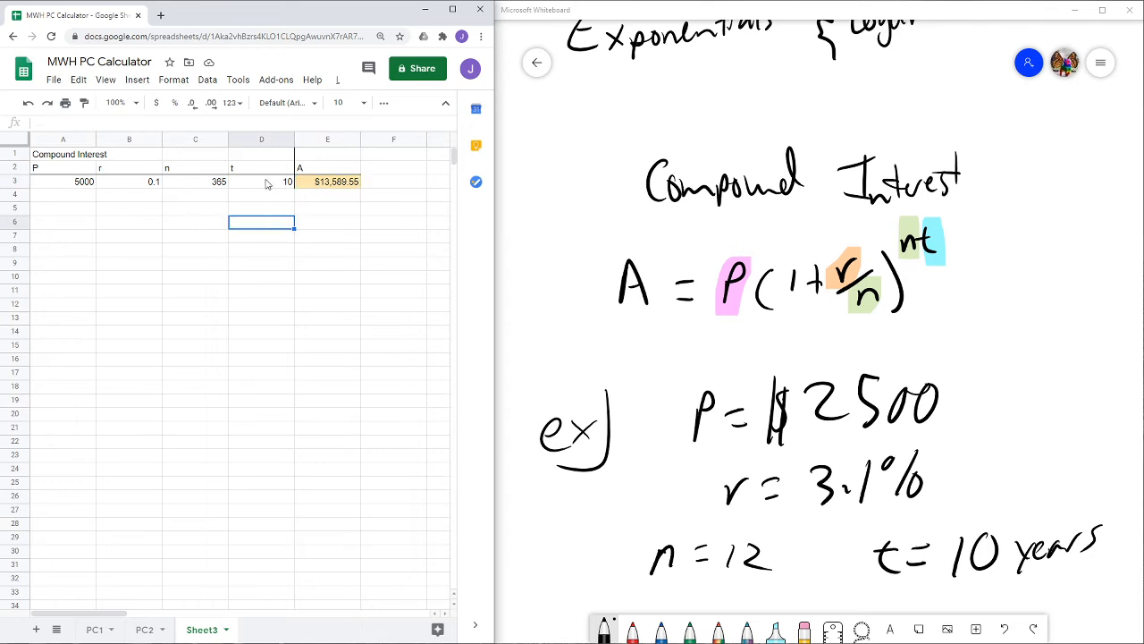
- Add a thick bottom border under the header cells A2:E2
{"action": "left_click_drag", "start_coordinate": [83, 170], "coordinate": [311, 157]}
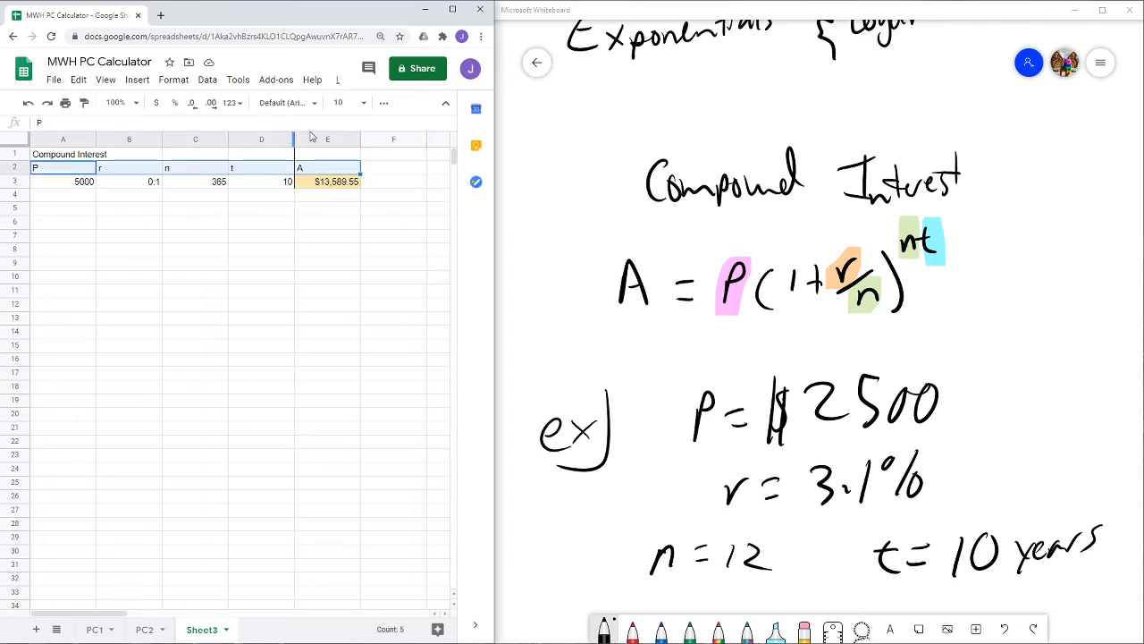
{"action": "left_click", "coordinate": [383, 103]}
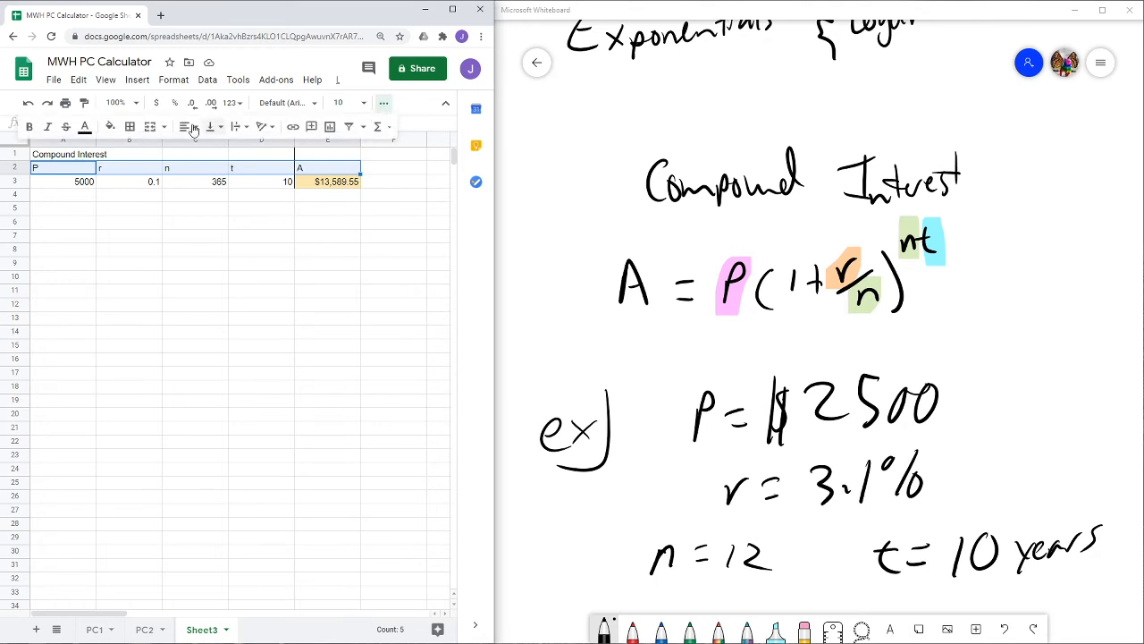
{"action": "left_click", "coordinate": [130, 126]}
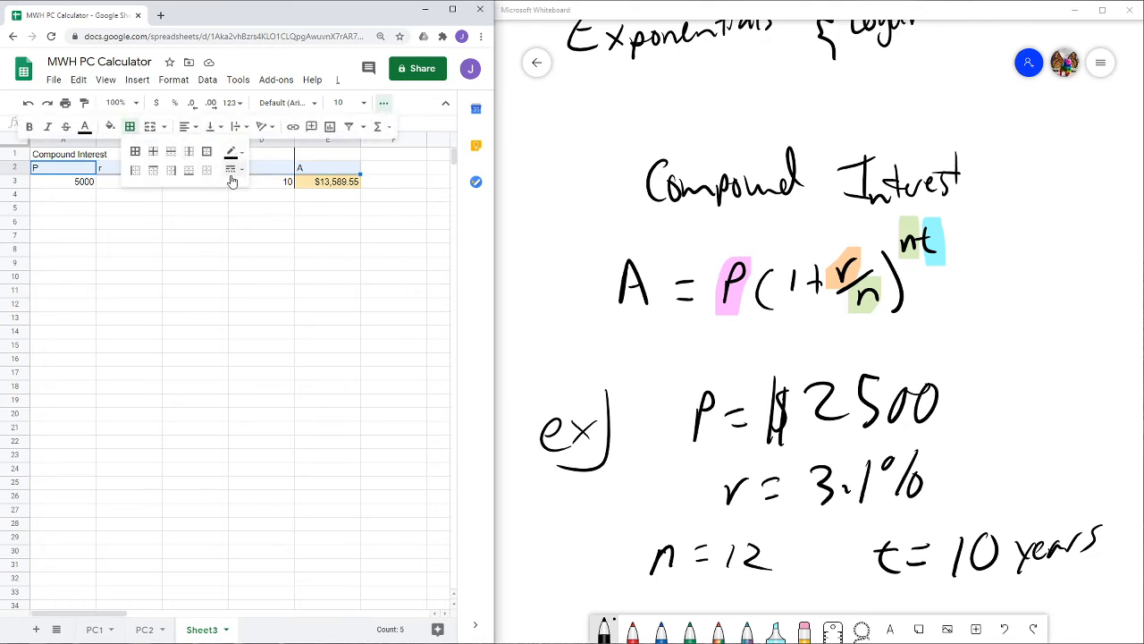
{"action": "left_click", "coordinate": [231, 170]}
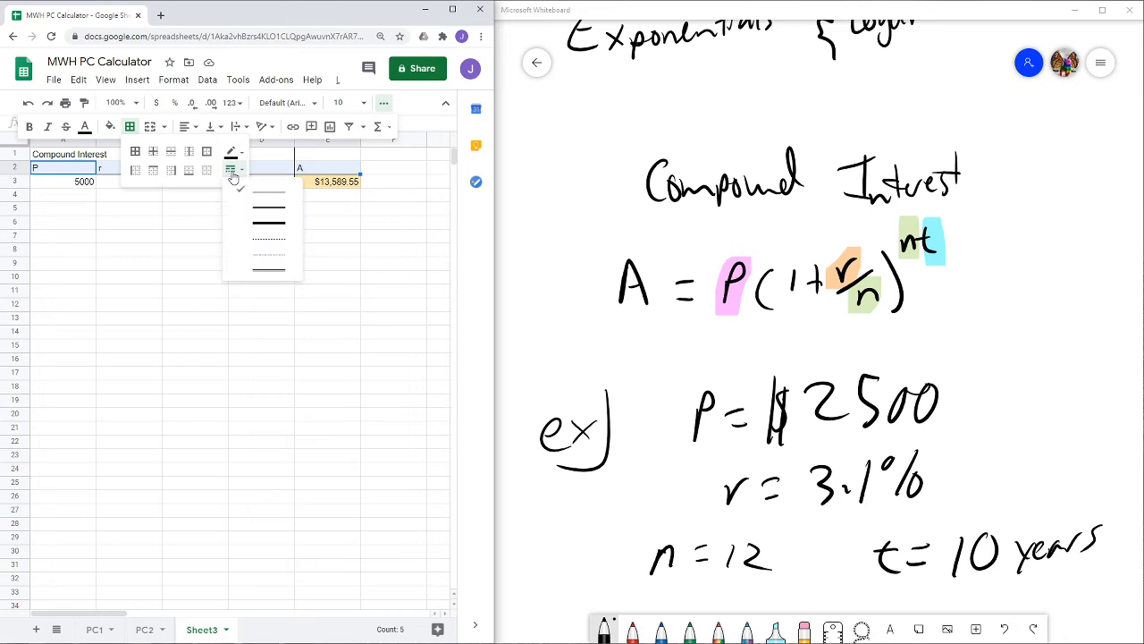
{"action": "left_click", "coordinate": [264, 227]}
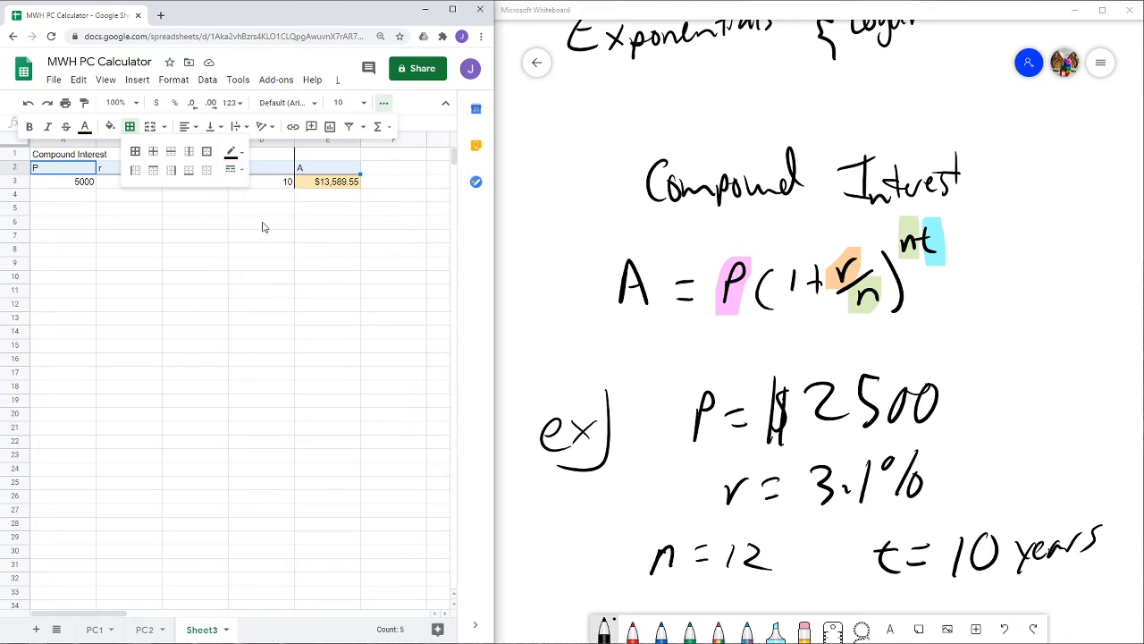
{"action": "left_click", "coordinate": [189, 174]}
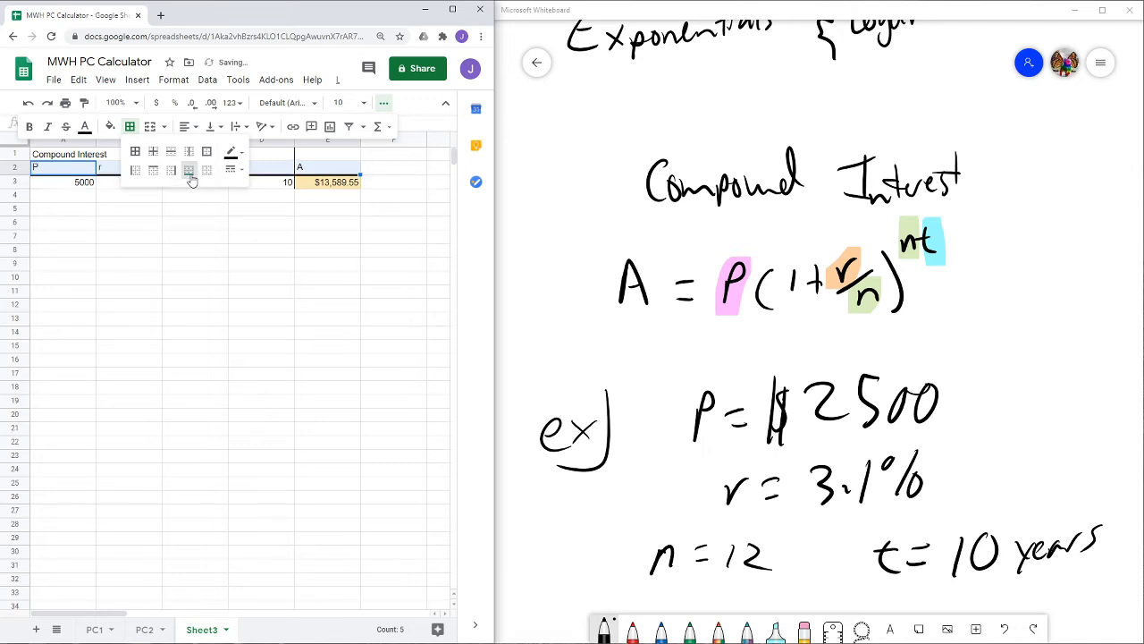
{"action": "left_click", "coordinate": [278, 209]}
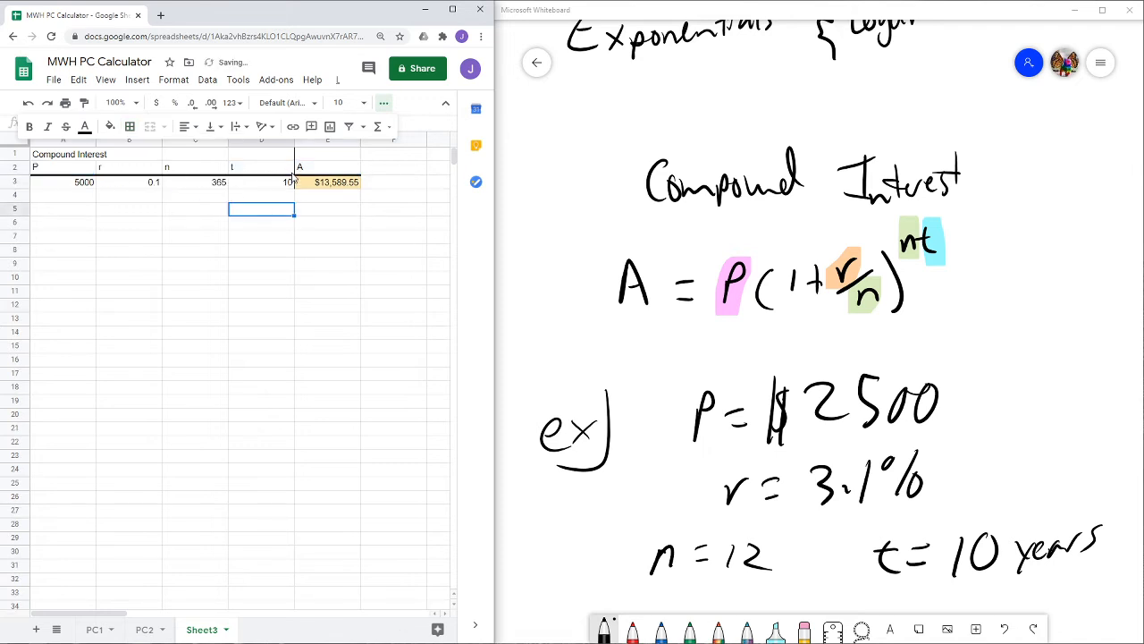
- Add a thick left border to cells E1:E3
{"action": "left_click_drag", "start_coordinate": [320, 157], "coordinate": [327, 184]}
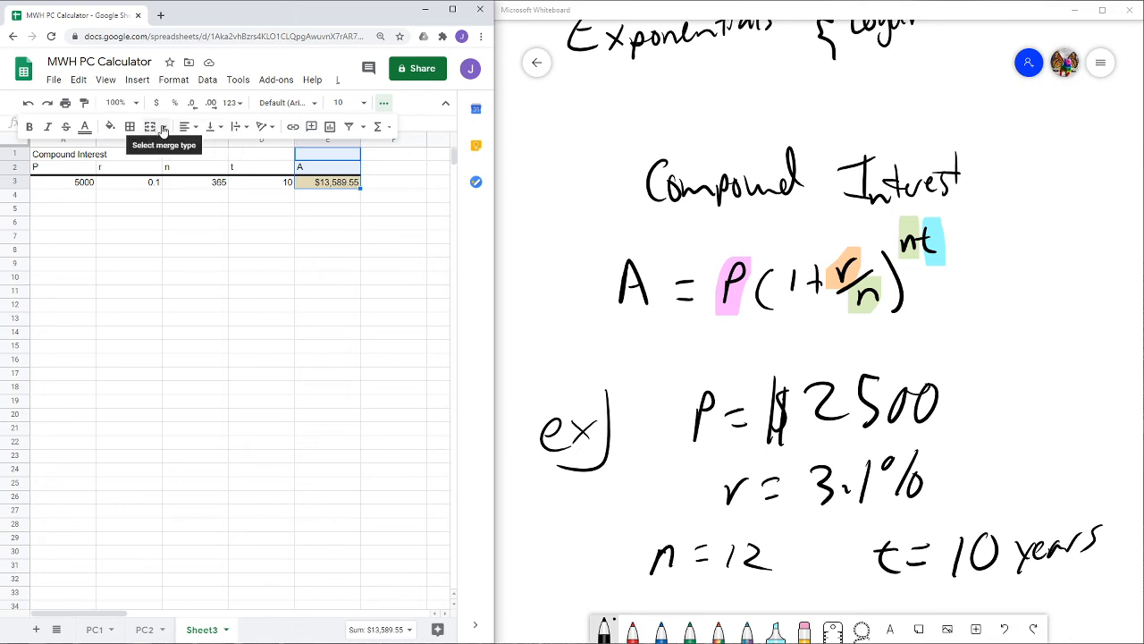
{"action": "left_click", "coordinate": [130, 126]}
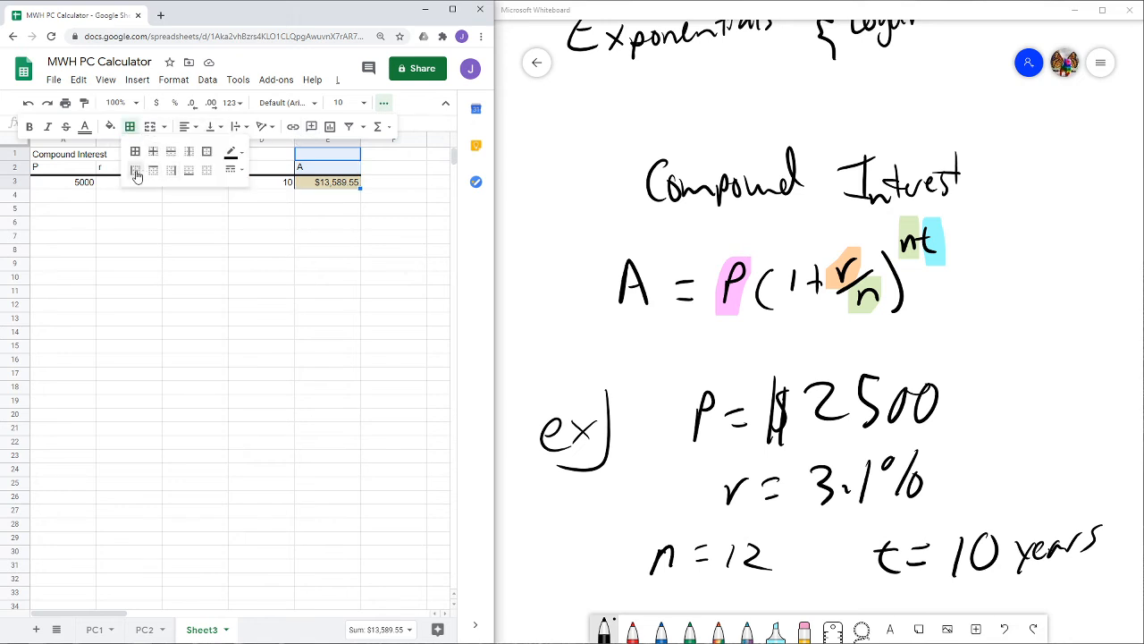
{"action": "left_click", "coordinate": [135, 170]}
{"action": "left_click", "coordinate": [273, 224]}
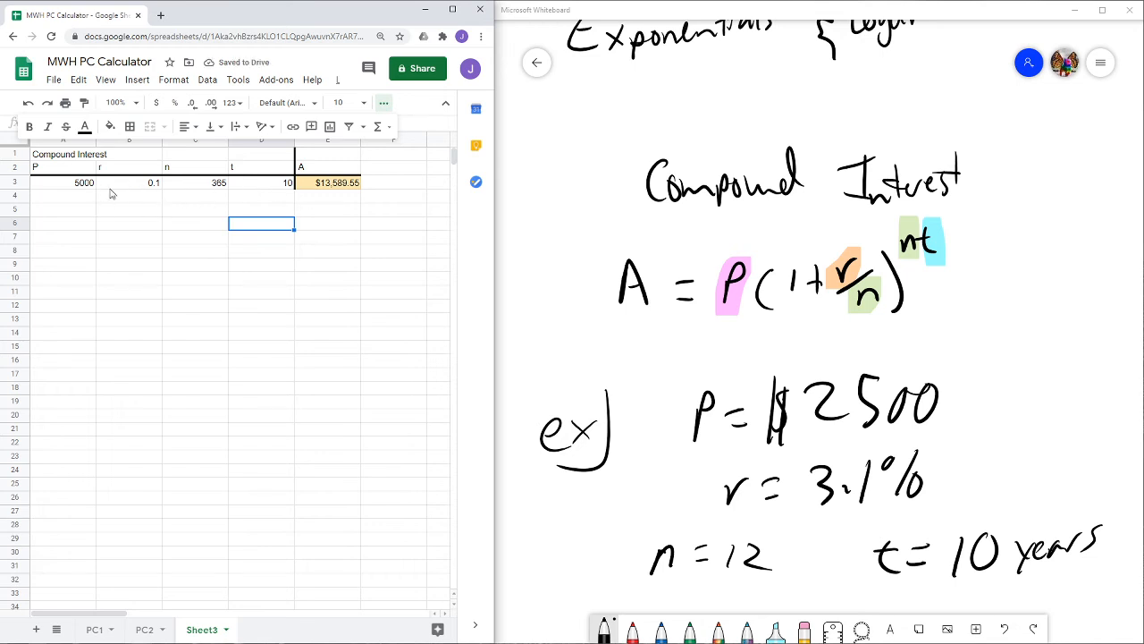
{"action": "left_click", "coordinate": [64, 211]}
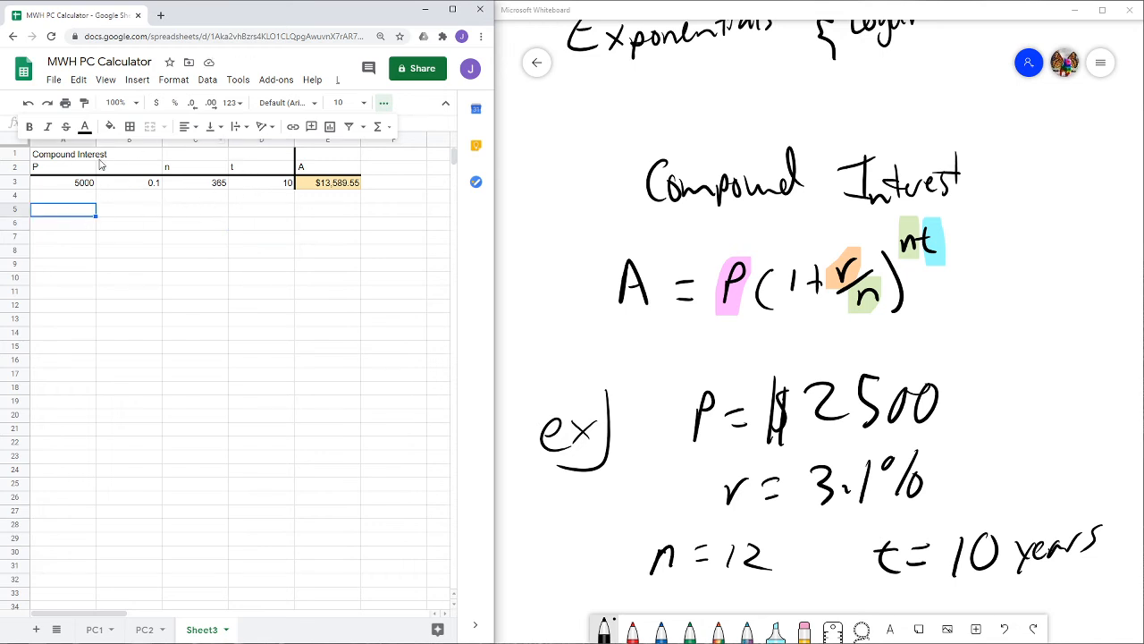
- Switch to the whiteboard, scroll below the example, and draw a P and a horizontal dividing line beneath it
{"action": "left_click", "coordinate": [591, 368]}
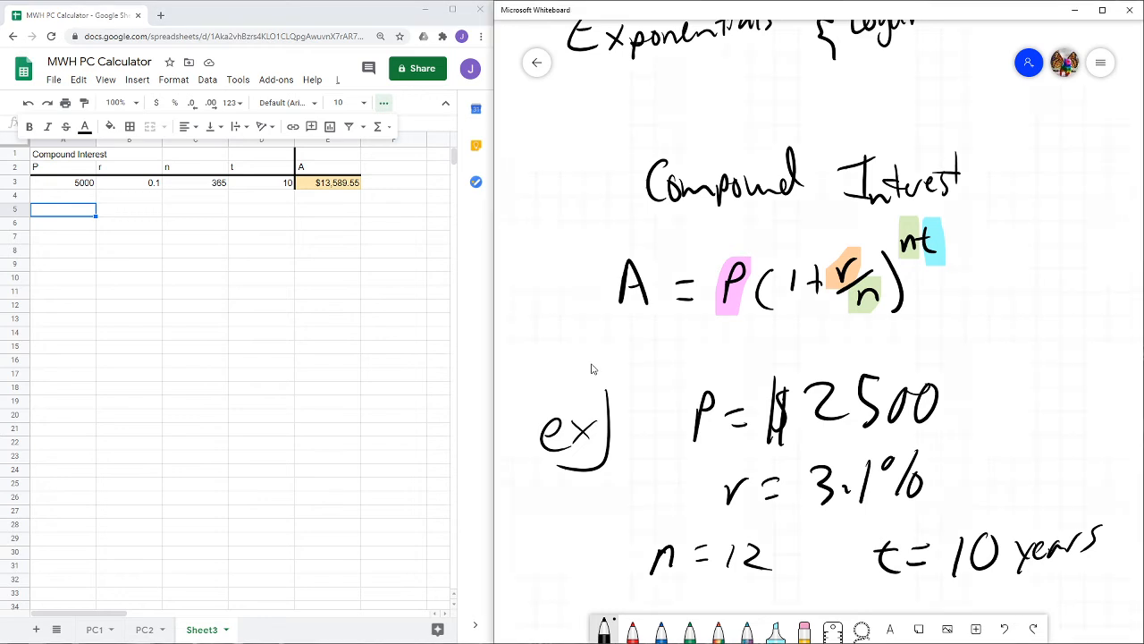
{"action": "left_click", "coordinate": [384, 105]}
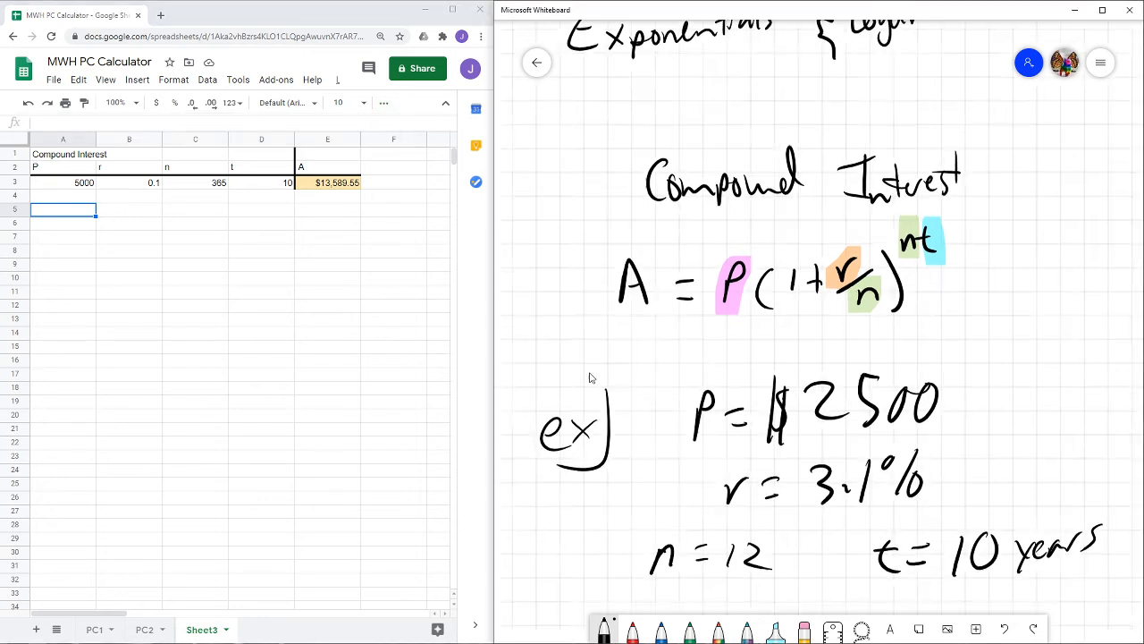
{"action": "left_click_drag", "start_coordinate": [590, 375], "coordinate": [584, 206]}
{"action": "left_click_drag", "start_coordinate": [650, 456], "coordinate": [631, 295]}
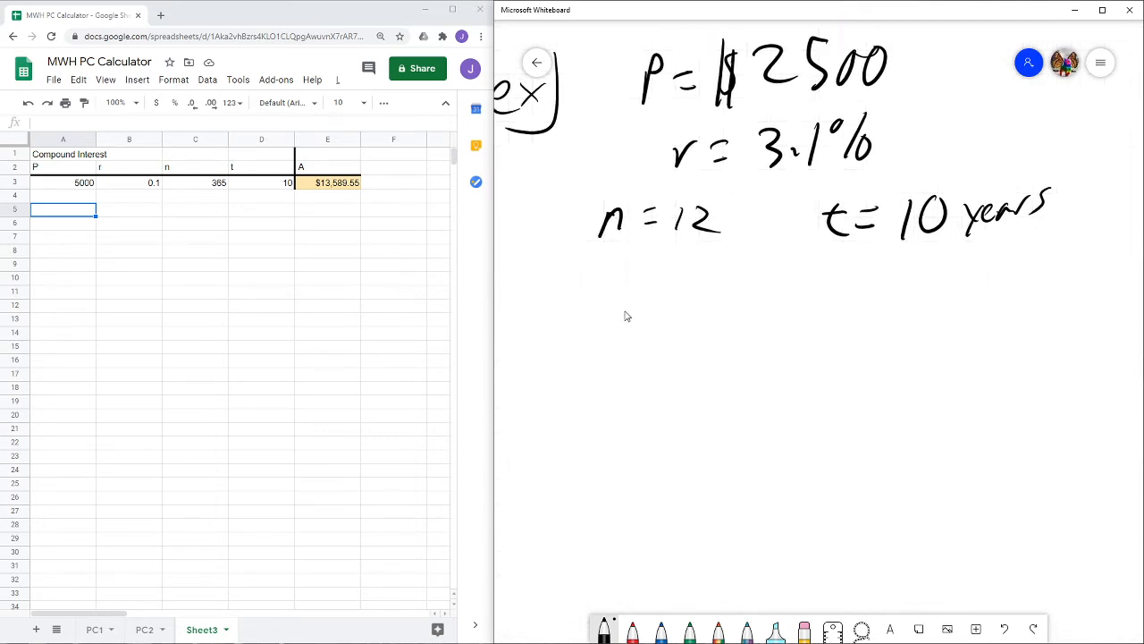
{"action": "mouse_move", "coordinate": [669, 298]}
{"action": "left_mouse_down"}
{"action": "mouse_move", "coordinate": [666, 363]}
{"action": "mouse_move", "coordinate": [668, 320]}
{"action": "left_mouse_up"}
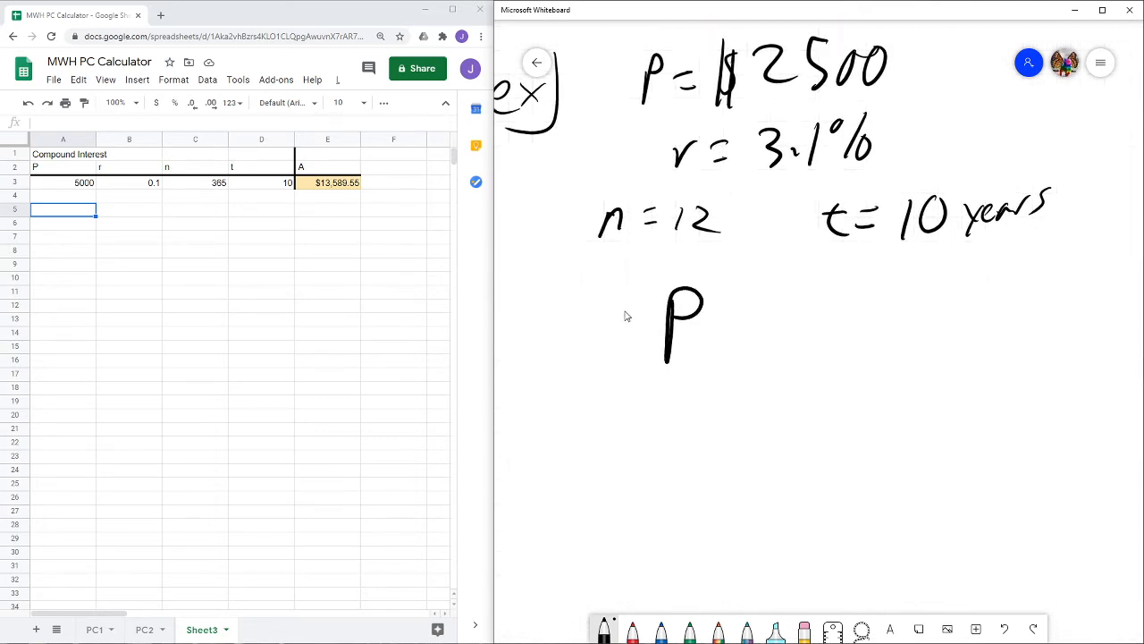
{"action": "left_click_drag", "start_coordinate": [534, 262], "coordinate": [1041, 276]}
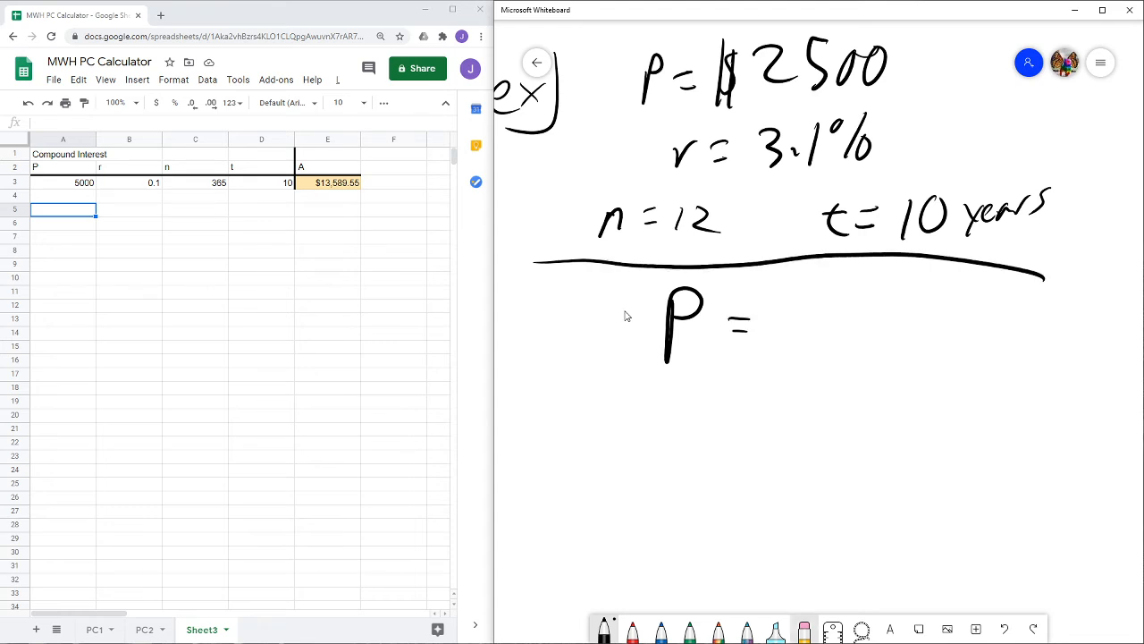
- Erase the P and equals sign and write the formula A = Pe^rt below the dividing line
{"action": "left_click", "coordinate": [803, 628]}
{"action": "left_click_drag", "start_coordinate": [769, 320], "coordinate": [667, 318]}
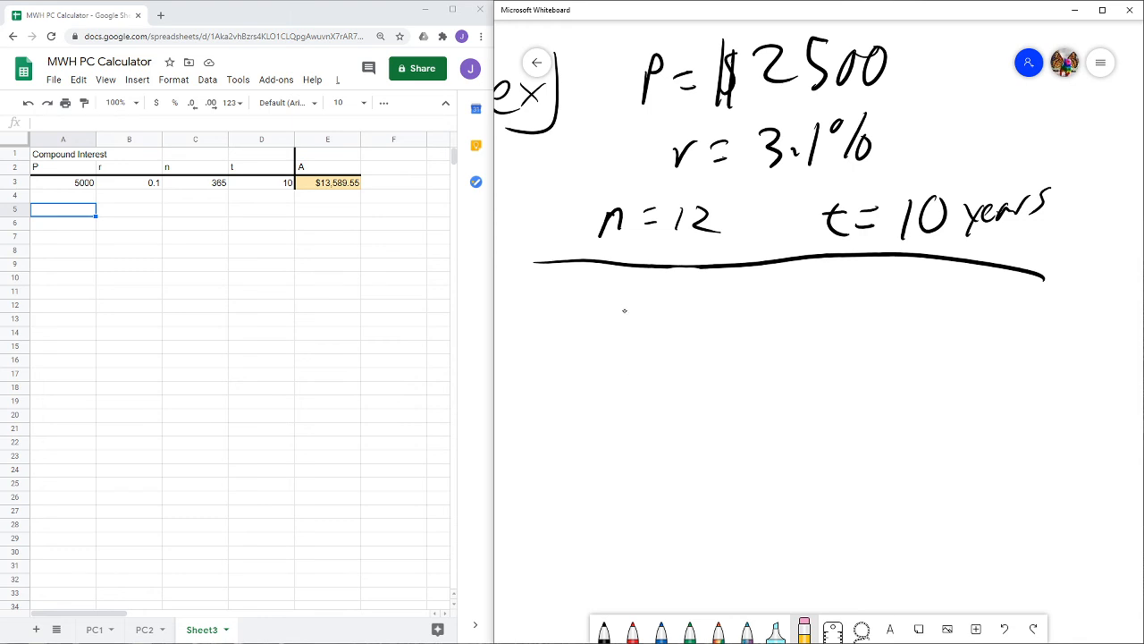
{"action": "left_click", "coordinate": [604, 629]}
{"action": "mouse_move", "coordinate": [651, 406]}
{"action": "left_mouse_down"}
{"action": "mouse_move", "coordinate": [670, 365]}
{"action": "mouse_move", "coordinate": [682, 409]}
{"action": "left_mouse_up"}
{"action": "left_click_drag", "start_coordinate": [663, 388], "coordinate": [675, 384]}
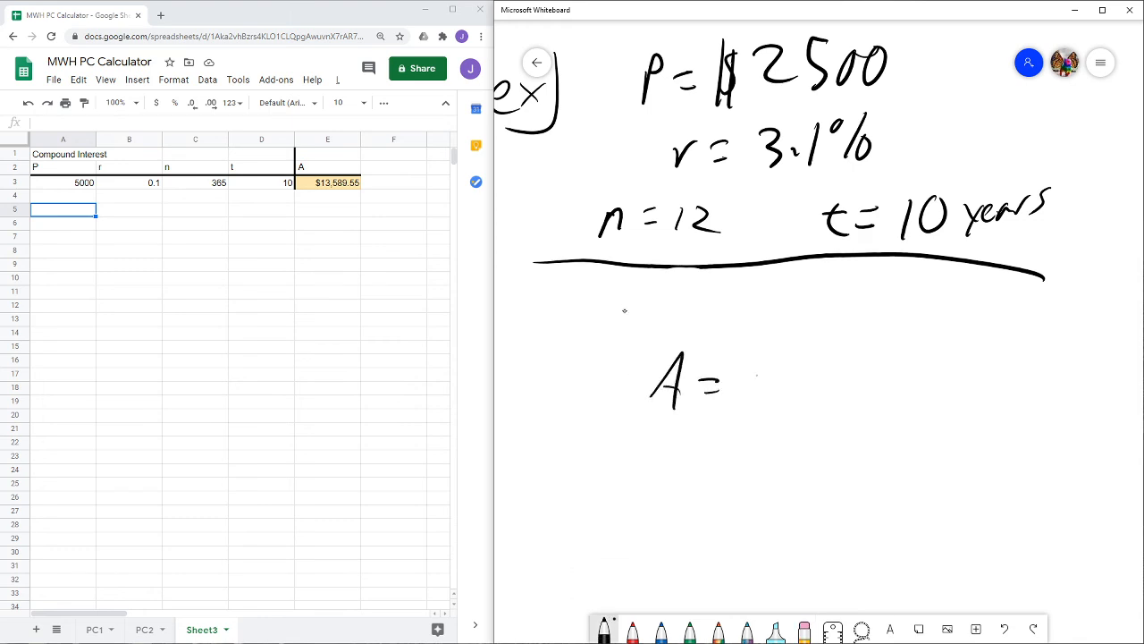
{"action": "left_click_drag", "start_coordinate": [743, 366], "coordinate": [741, 406]}
{"action": "mouse_move", "coordinate": [744, 374]}
{"action": "left_mouse_down"}
{"action": "mouse_move", "coordinate": [802, 393]}
{"action": "mouse_move", "coordinate": [829, 358]}
{"action": "mouse_move", "coordinate": [860, 361]}
{"action": "left_mouse_up"}
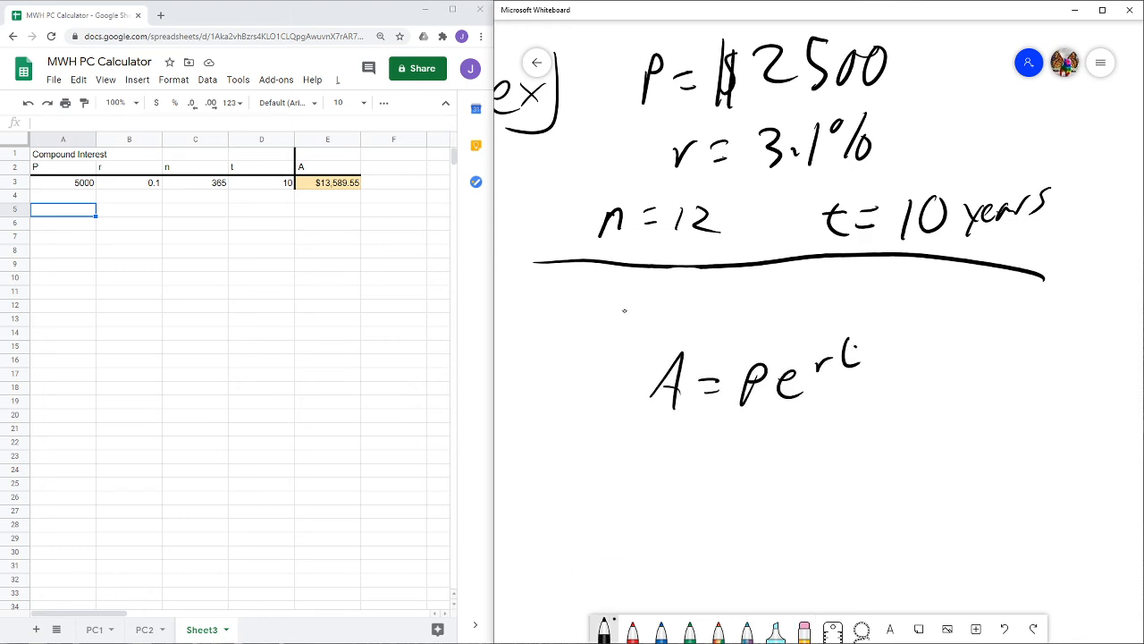
- Write the heading Continuously Compounded above the A = Pe^rt formula
{"action": "mouse_move", "coordinate": [677, 288]}
{"action": "left_mouse_down"}
{"action": "mouse_move", "coordinate": [679, 317]}
{"action": "mouse_move", "coordinate": [724, 313]}
{"action": "left_mouse_up"}
{"action": "left_click_drag", "start_coordinate": [732, 302], "coordinate": [772, 309]}
{"action": "left_click_drag", "start_coordinate": [774, 297], "coordinate": [794, 307]}
{"action": "left_click_drag", "start_coordinate": [817, 277], "coordinate": [842, 316]}
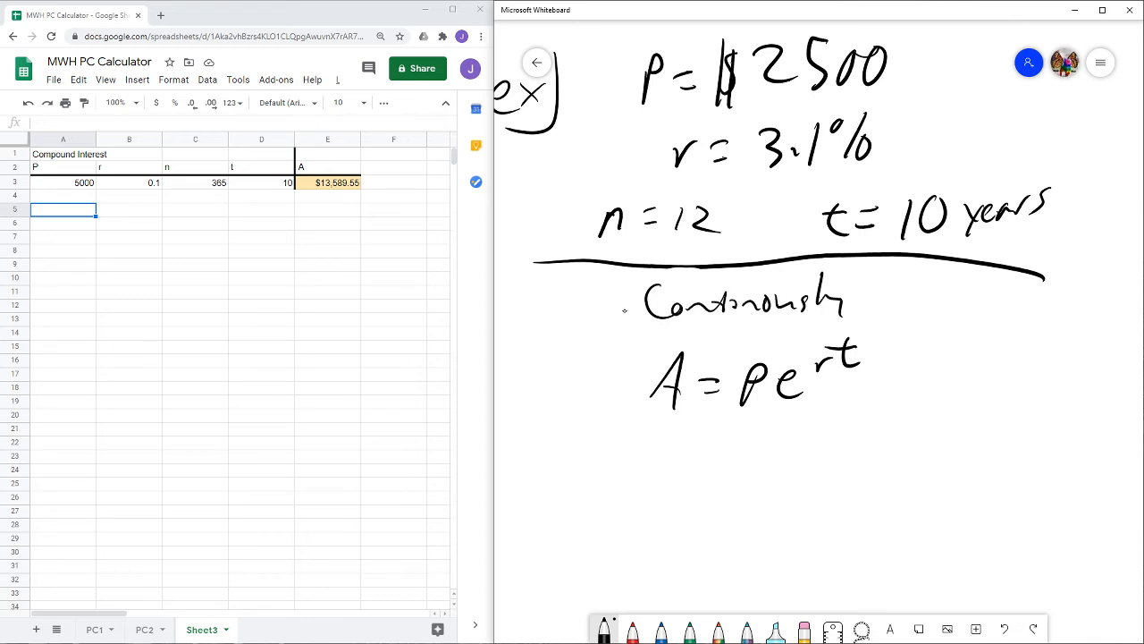
{"action": "left_click_drag", "start_coordinate": [892, 283], "coordinate": [888, 313]}
{"action": "mouse_move", "coordinate": [897, 299]}
{"action": "left_mouse_down"}
{"action": "mouse_move", "coordinate": [1052, 322]}
{"action": "mouse_move", "coordinate": [1071, 277]}
{"action": "left_mouse_up"}
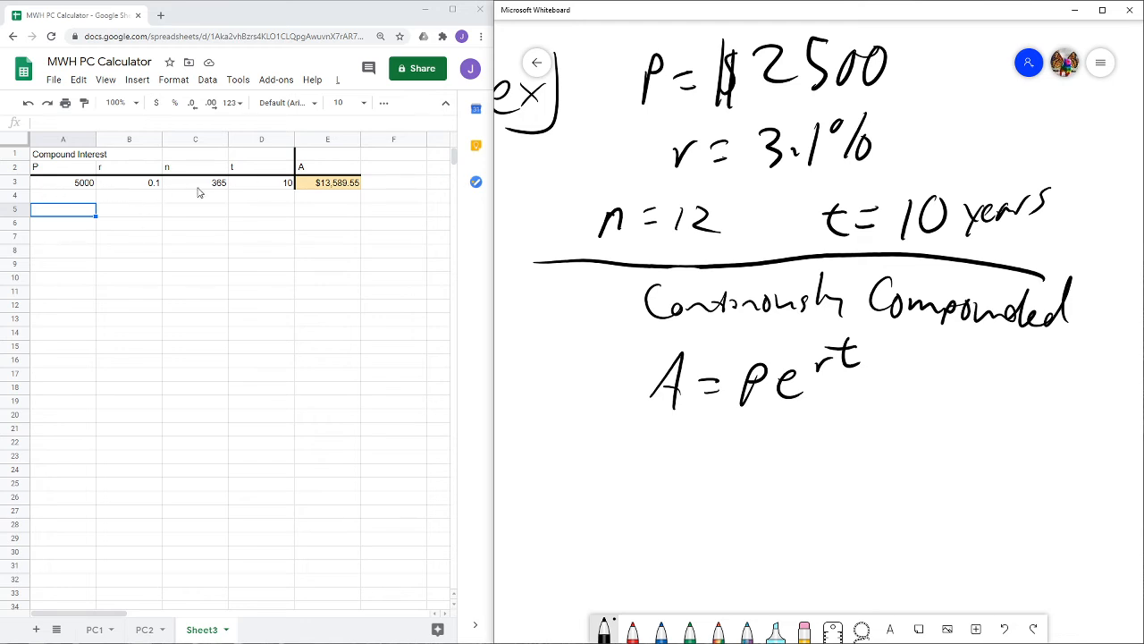
- Enter the heading Continuously Compounded in cell F1 and the label A in cell F2
{"action": "left_click", "coordinate": [385, 159]}
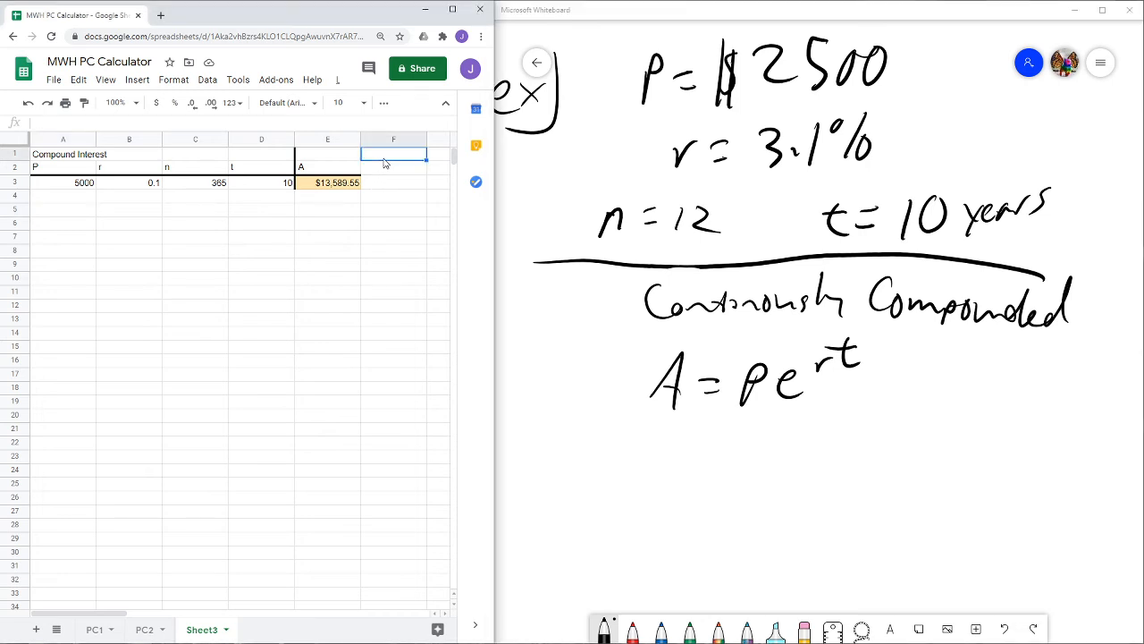
{"action": "type", "text": "Contin"}
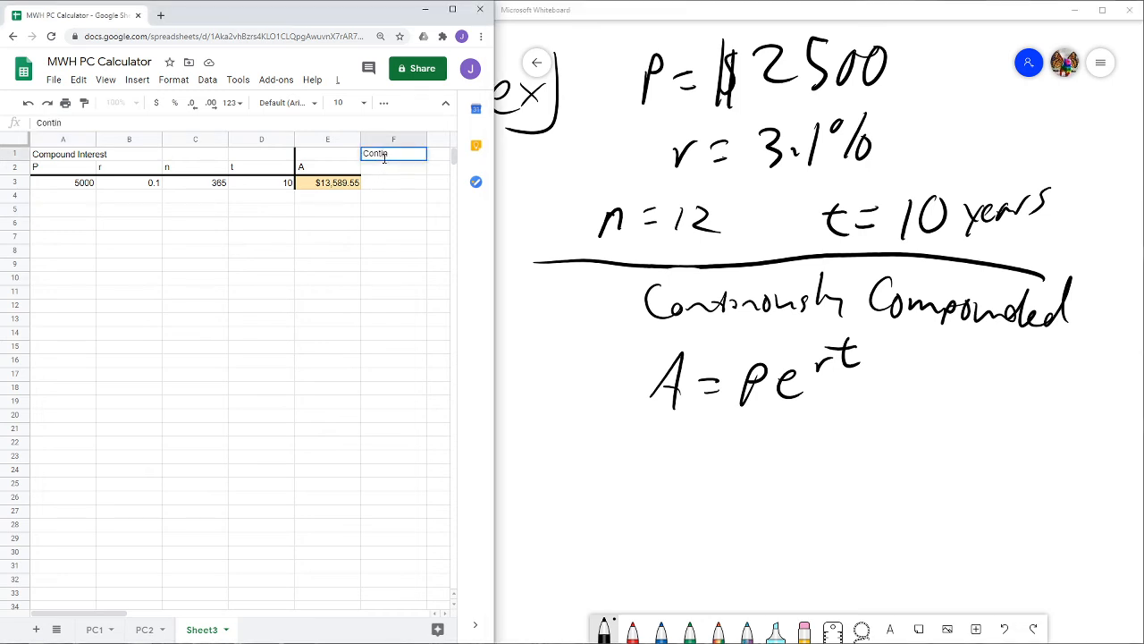
{"action": "type", "text": "uously Compounded"}
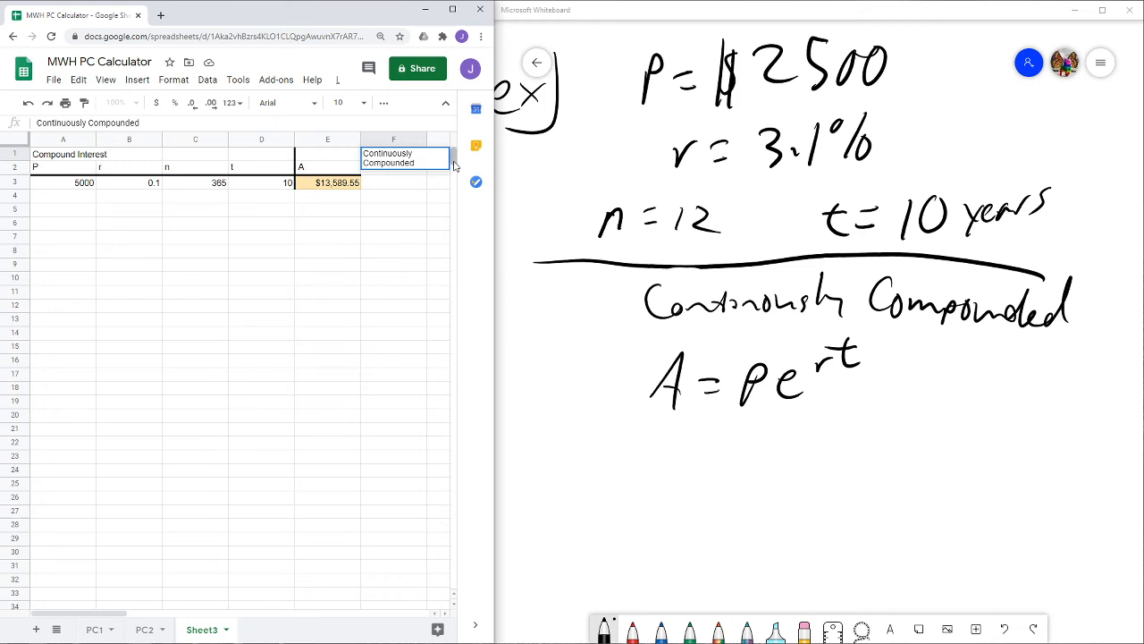
{"action": "left_click", "coordinate": [420, 181]}
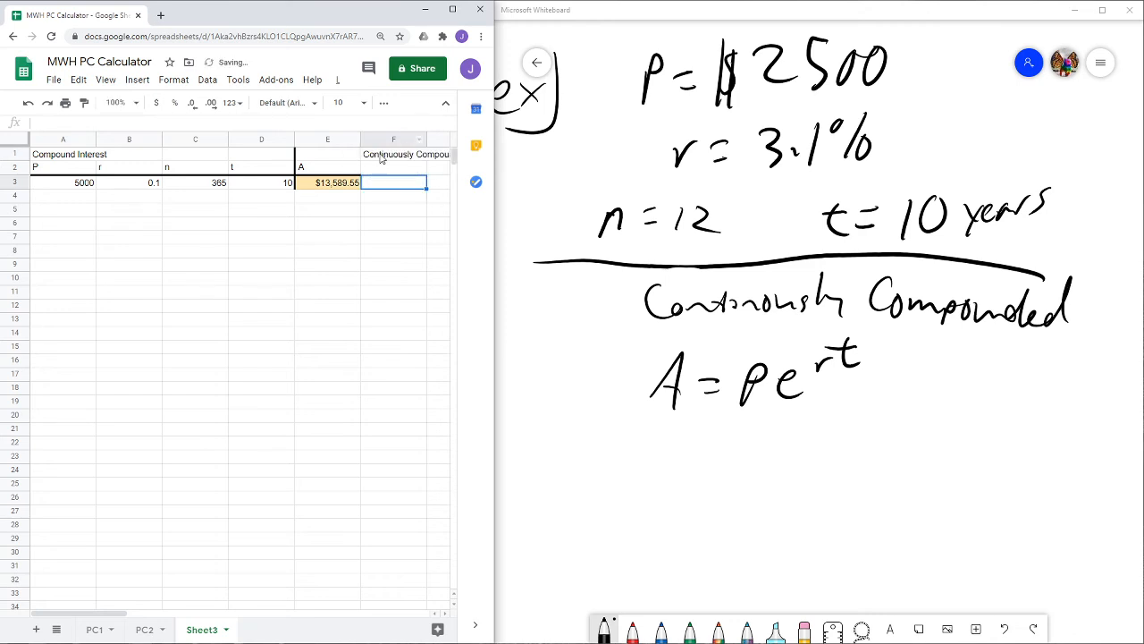
{"action": "left_click", "coordinate": [379, 172]}
{"action": "type", "text": "A"}
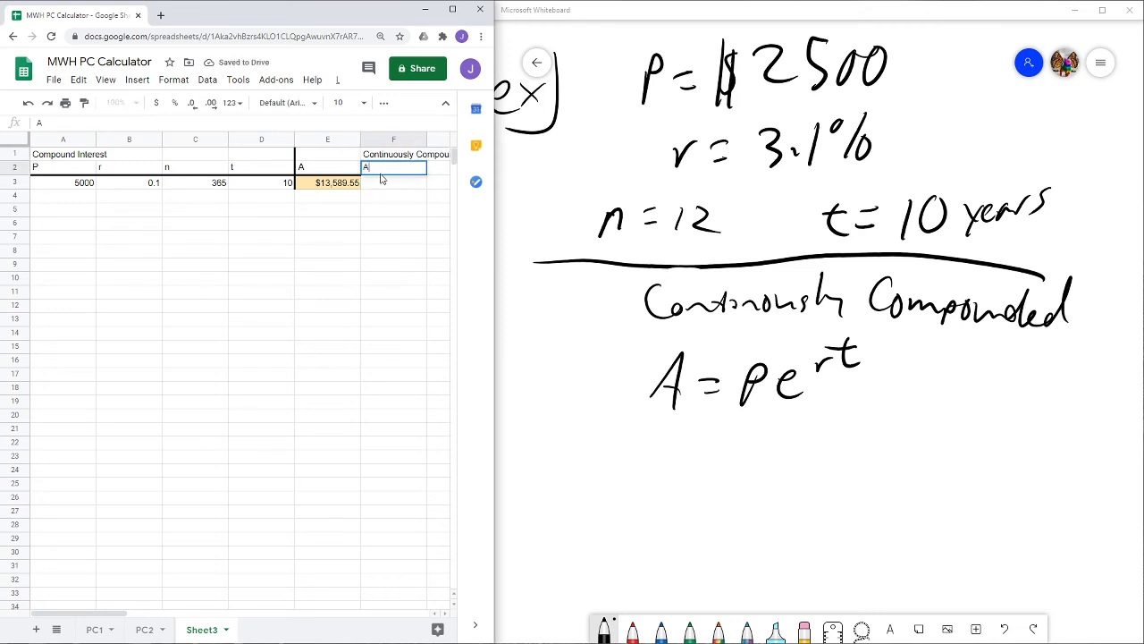
{"action": "left_click_drag", "start_coordinate": [382, 153], "coordinate": [384, 183]}
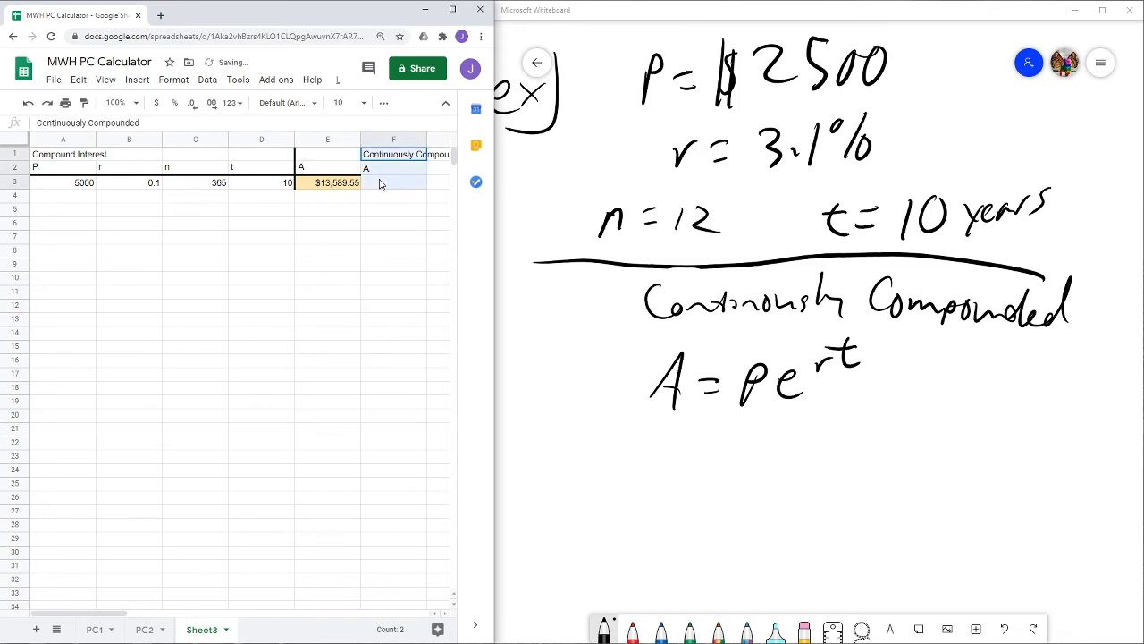
- Add a thick left border and a thick bottom border to the new column F heading cells
{"action": "left_click", "coordinate": [384, 103]}
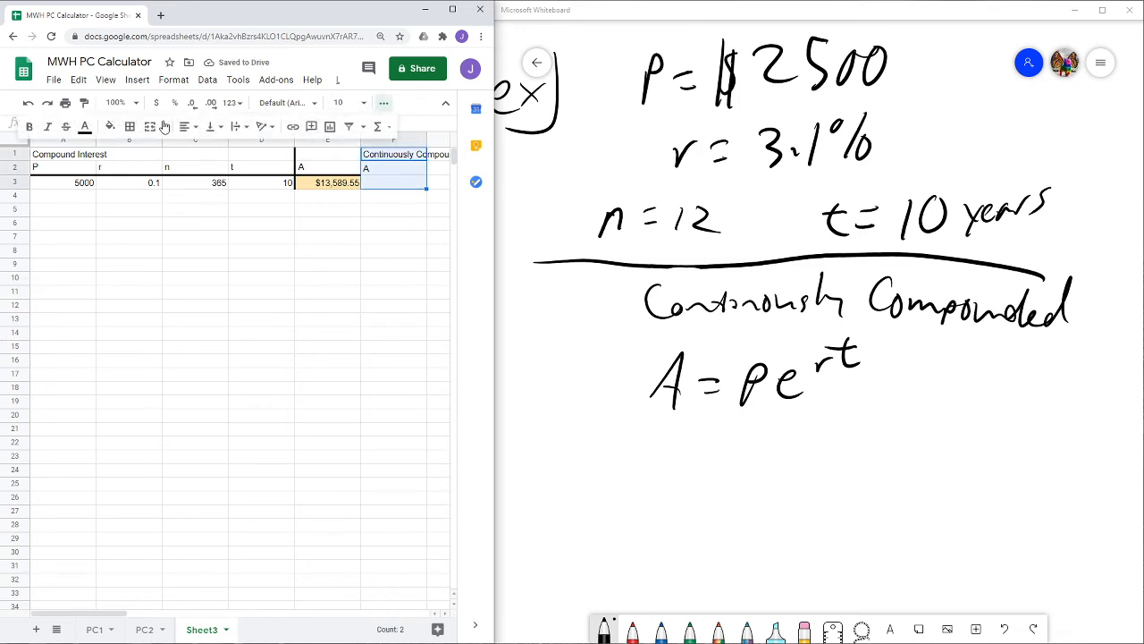
{"action": "left_click", "coordinate": [133, 128]}
{"action": "left_click", "coordinate": [135, 170]}
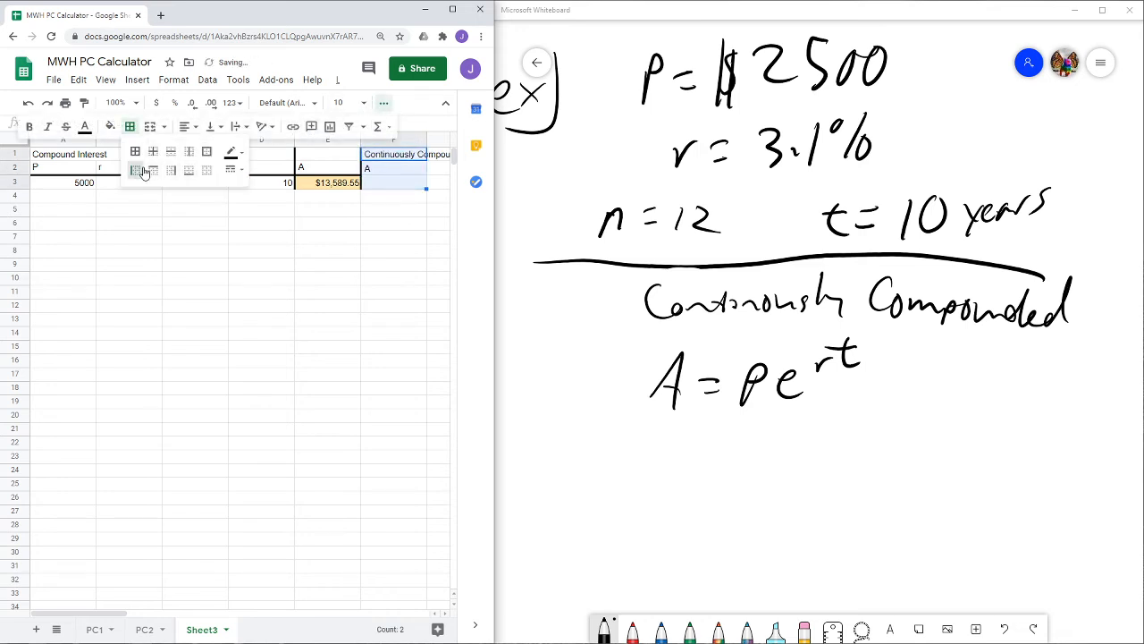
{"action": "left_click", "coordinate": [395, 168]}
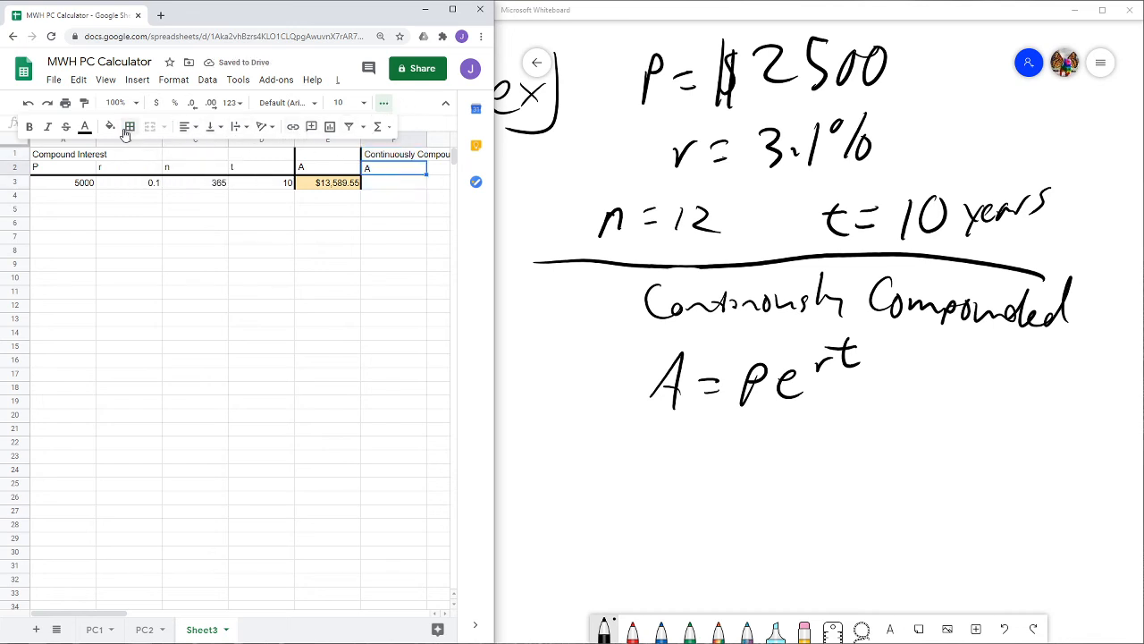
{"action": "left_click", "coordinate": [129, 127]}
{"action": "left_click", "coordinate": [188, 170]}
{"action": "left_click", "coordinate": [398, 185]}
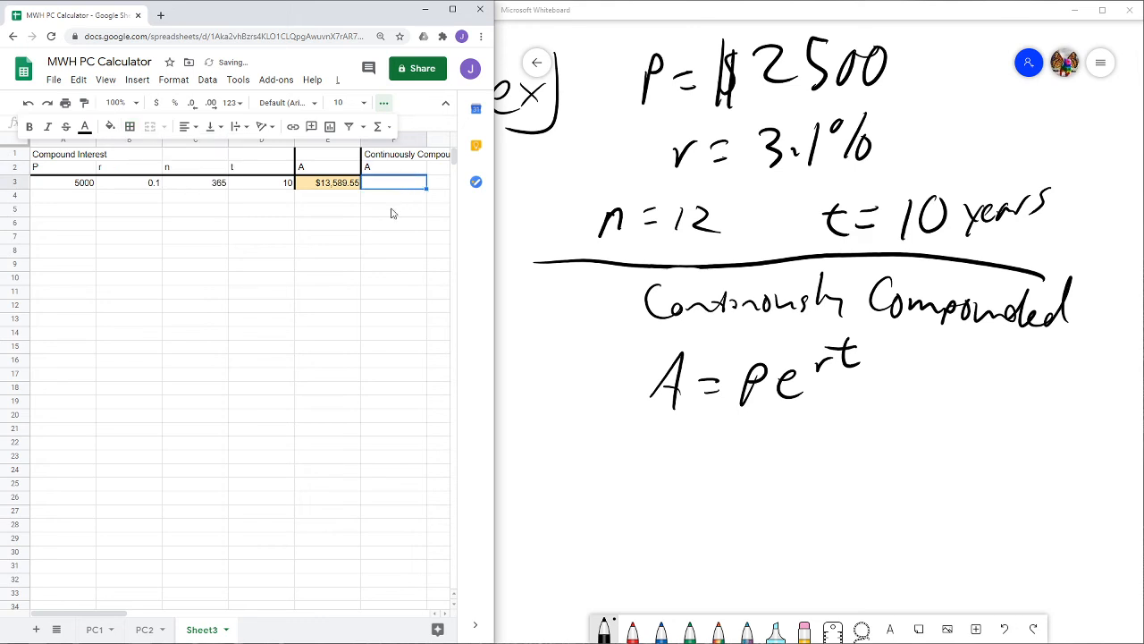
{"action": "left_click", "coordinate": [385, 108]}
{"action": "left_click", "coordinate": [384, 107]}
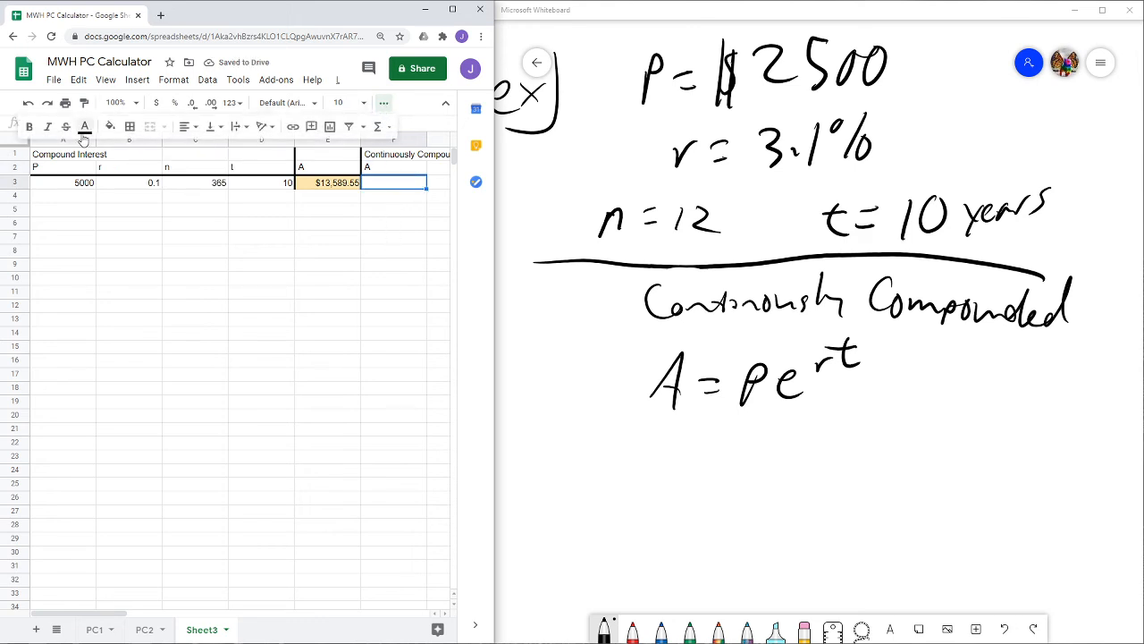
- Add a conditional formatting rule to F3 that fills the cell dark blue when it is not empty
{"action": "left_click", "coordinate": [385, 103]}
{"action": "left_click", "coordinate": [137, 81]}
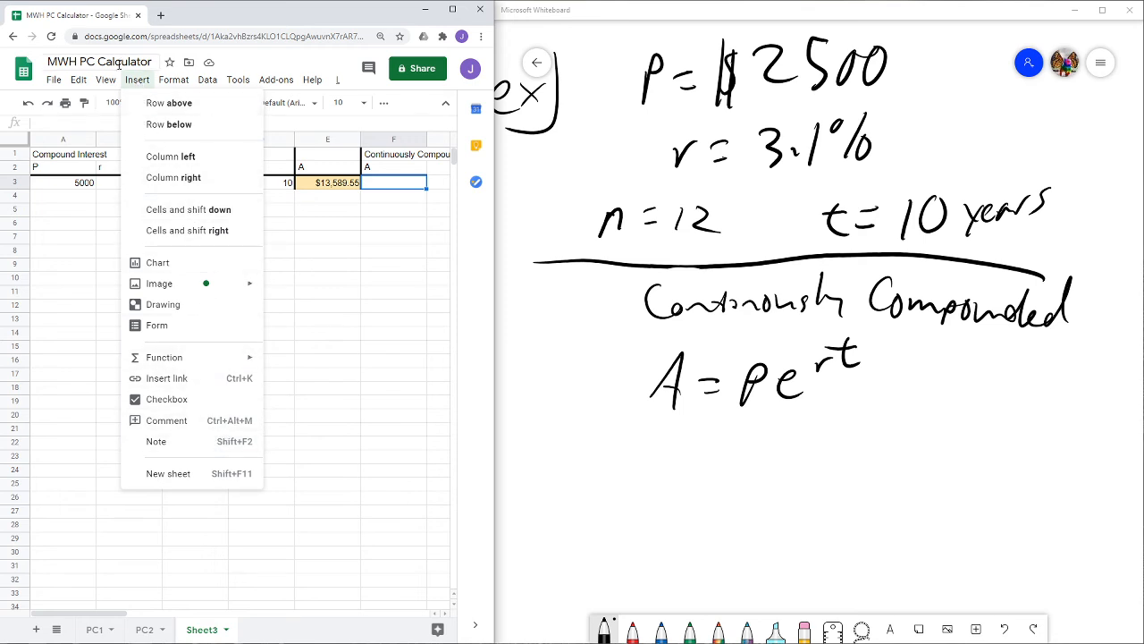
{"action": "mouse_move", "coordinate": [116, 84]}
{"action": "mouse_move", "coordinate": [168, 83]}
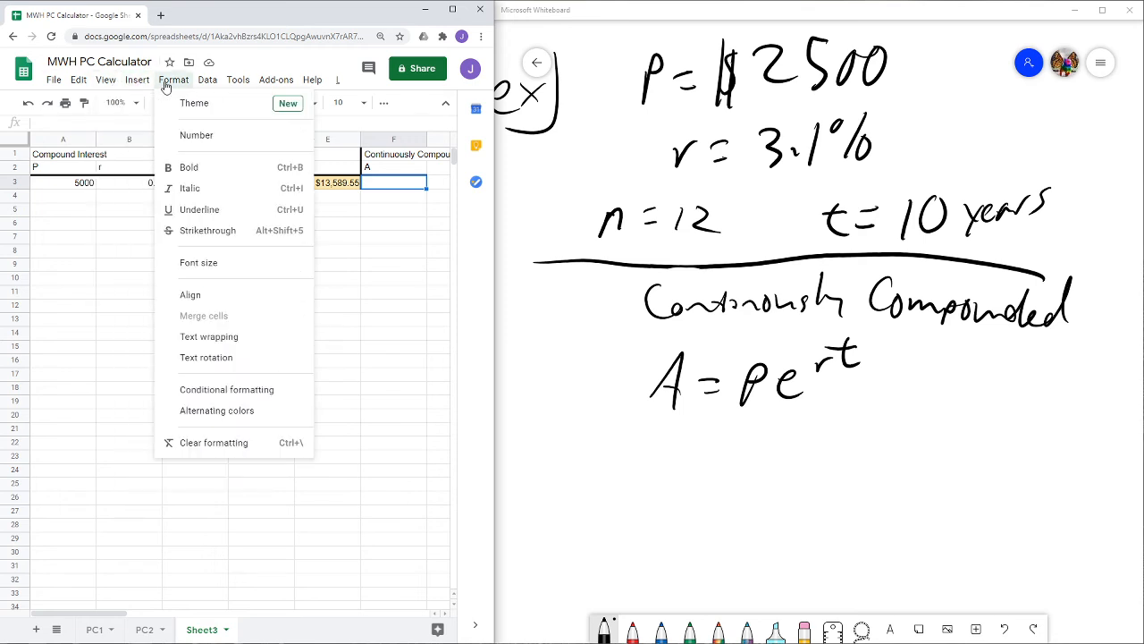
{"action": "left_click", "coordinate": [232, 392]}
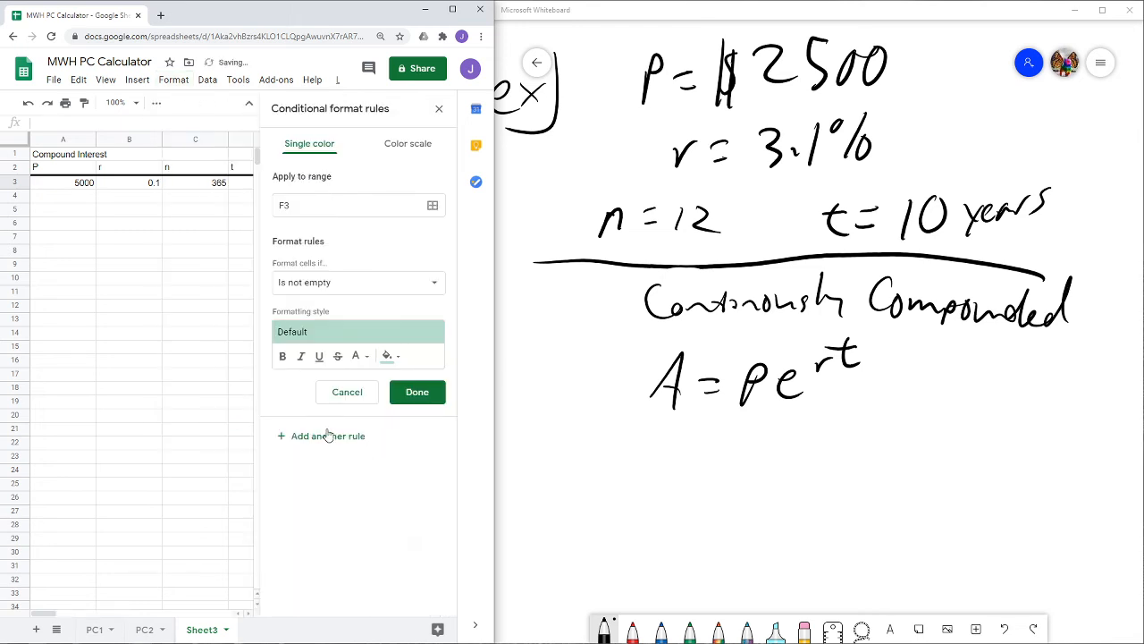
{"action": "left_click", "coordinate": [362, 336]}
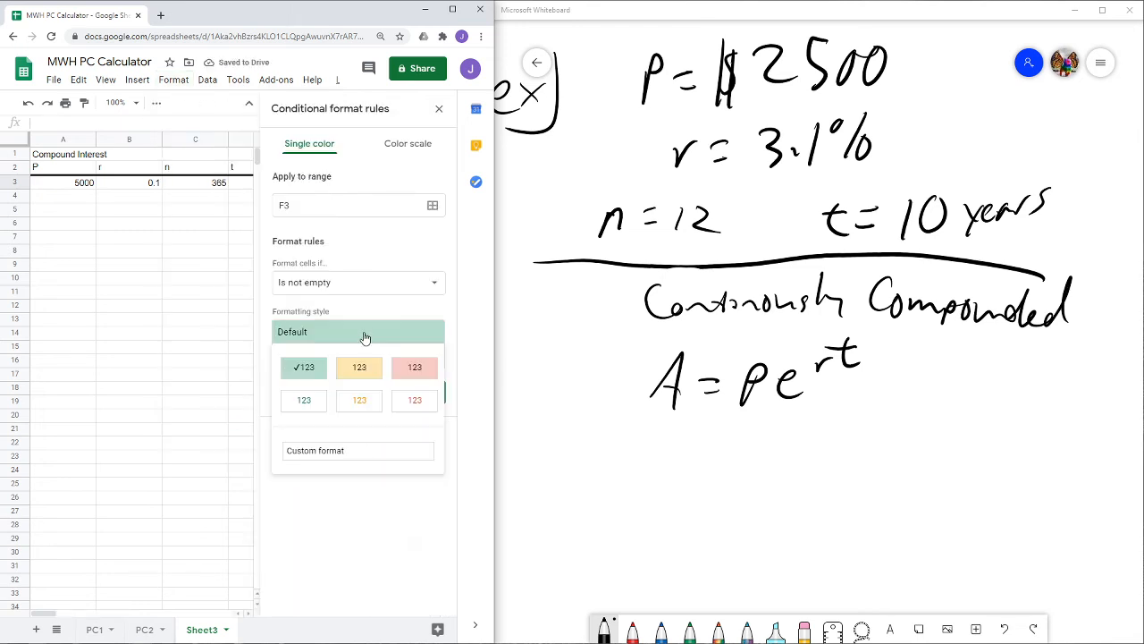
{"action": "left_click", "coordinate": [321, 452]}
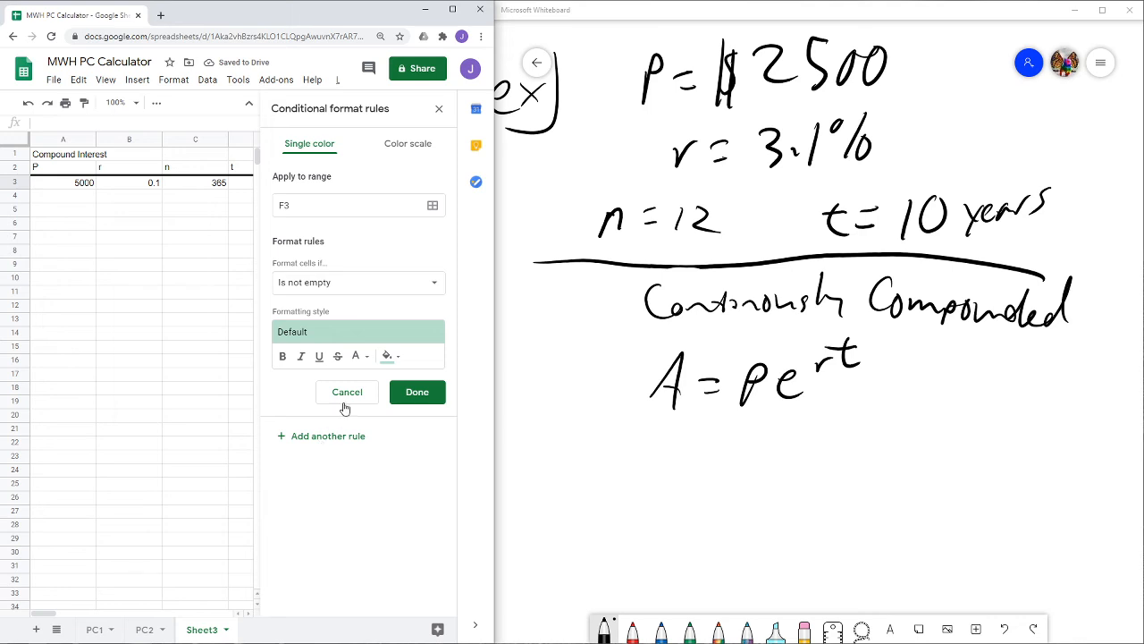
{"action": "left_click", "coordinate": [396, 358]}
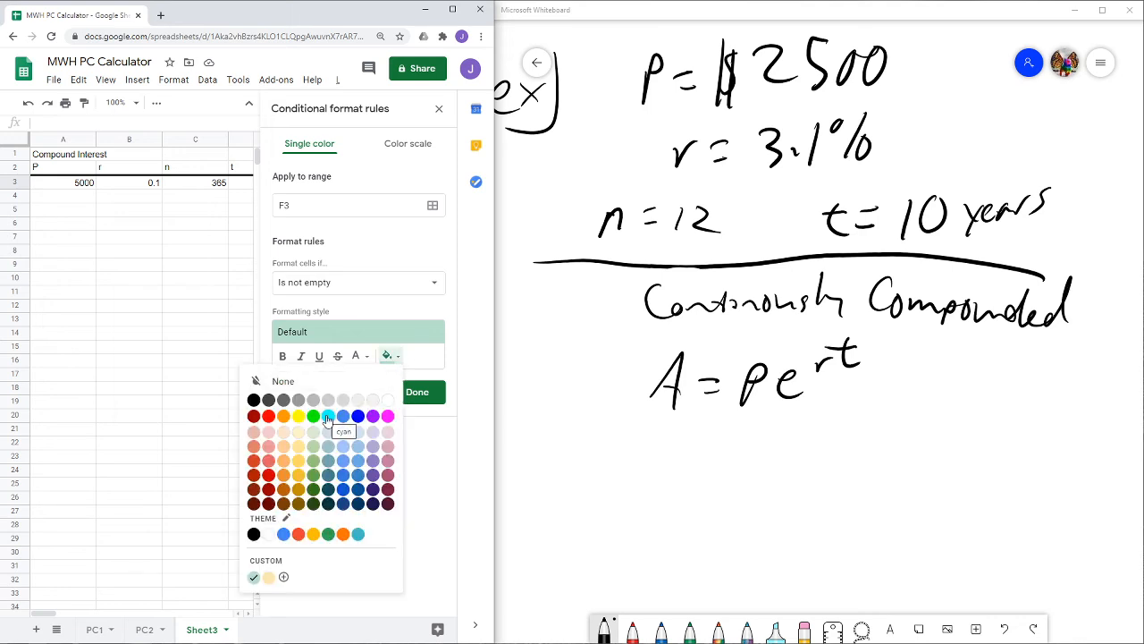
{"action": "left_click", "coordinate": [343, 489]}
{"action": "left_click", "coordinate": [417, 392]}
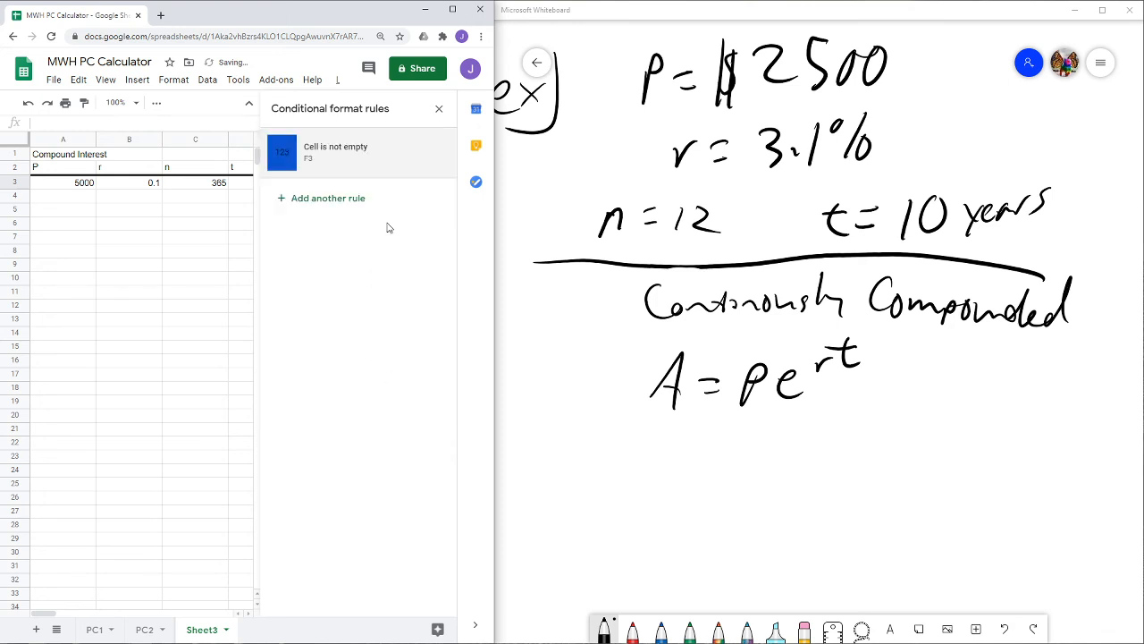
{"action": "left_click", "coordinate": [440, 110]}
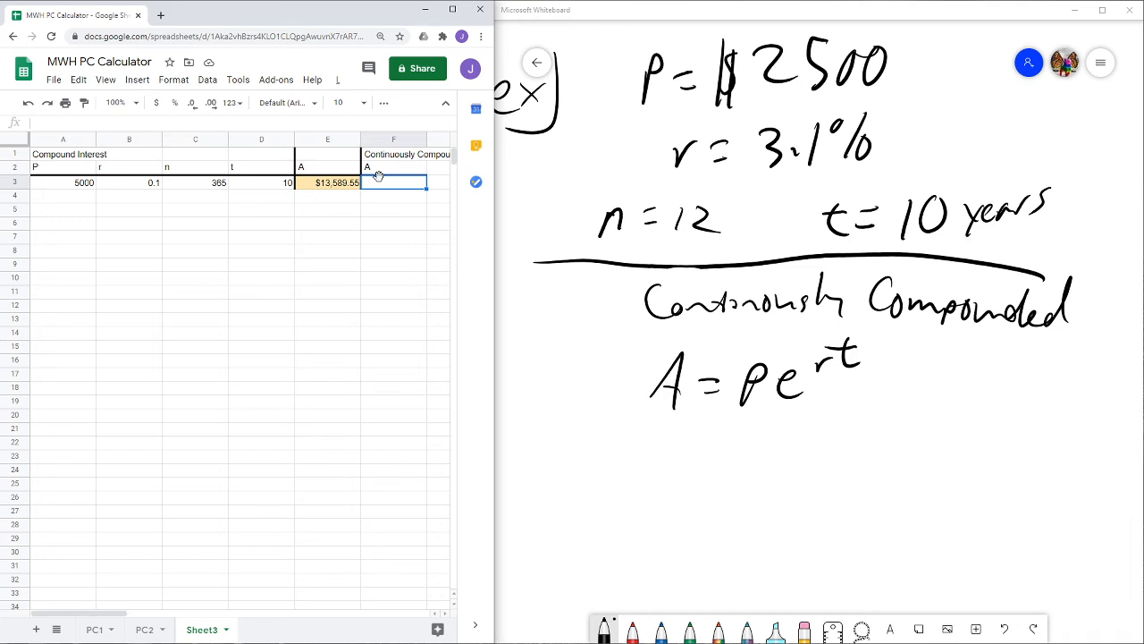
- Start a formula in F3 multiplying A3 by the EXP function
{"action": "type", "text": "="}
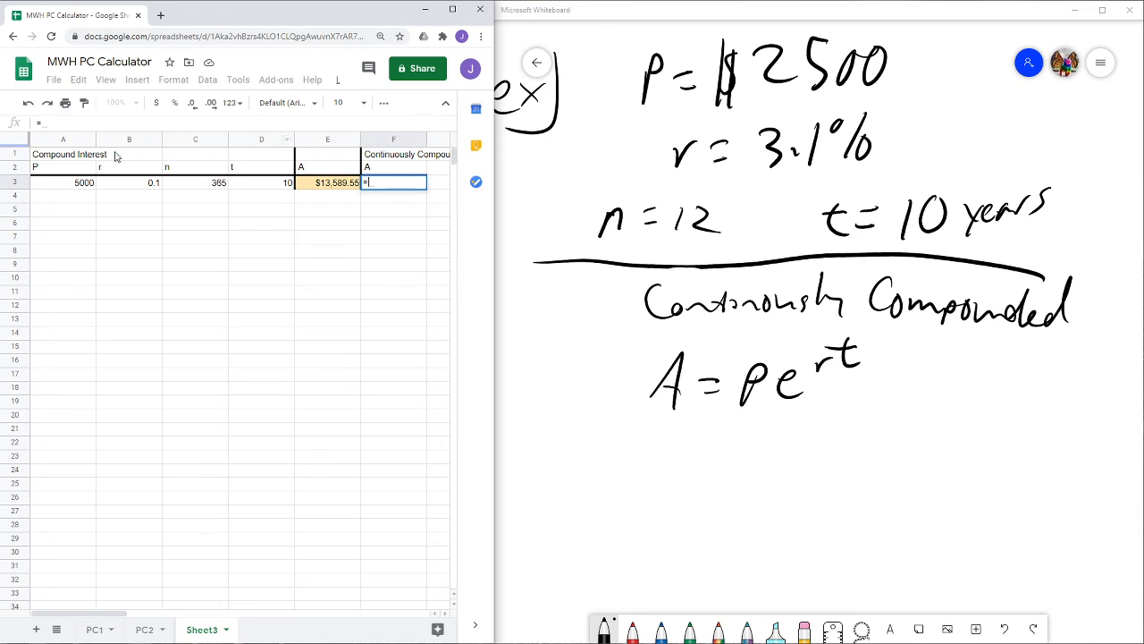
{"action": "left_click", "coordinate": [71, 188]}
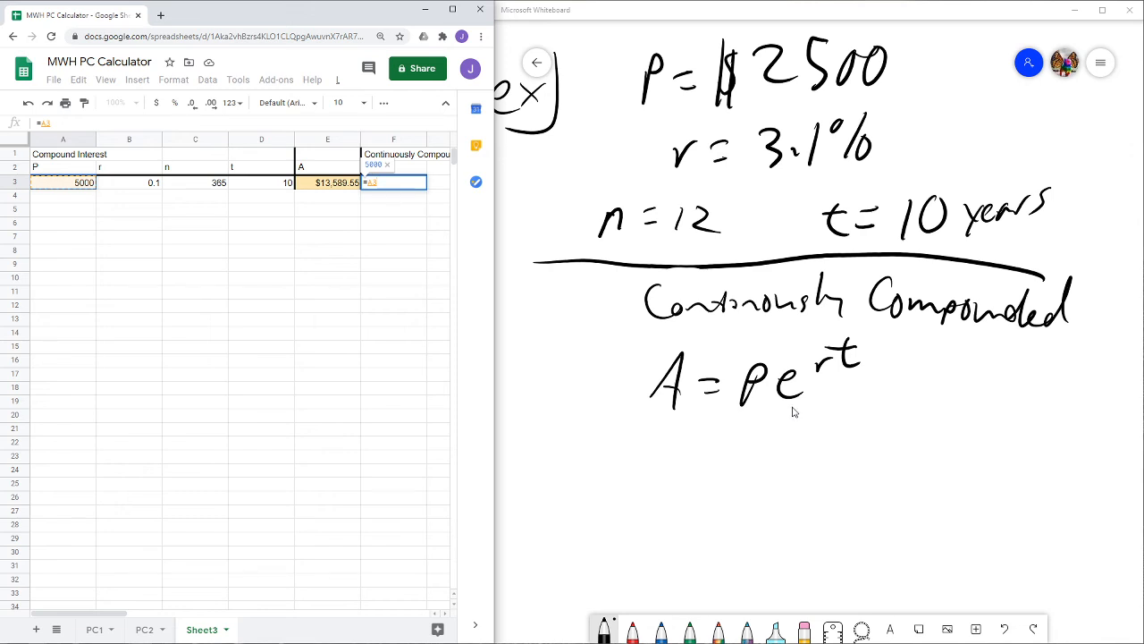
{"action": "type", "text": "*"}
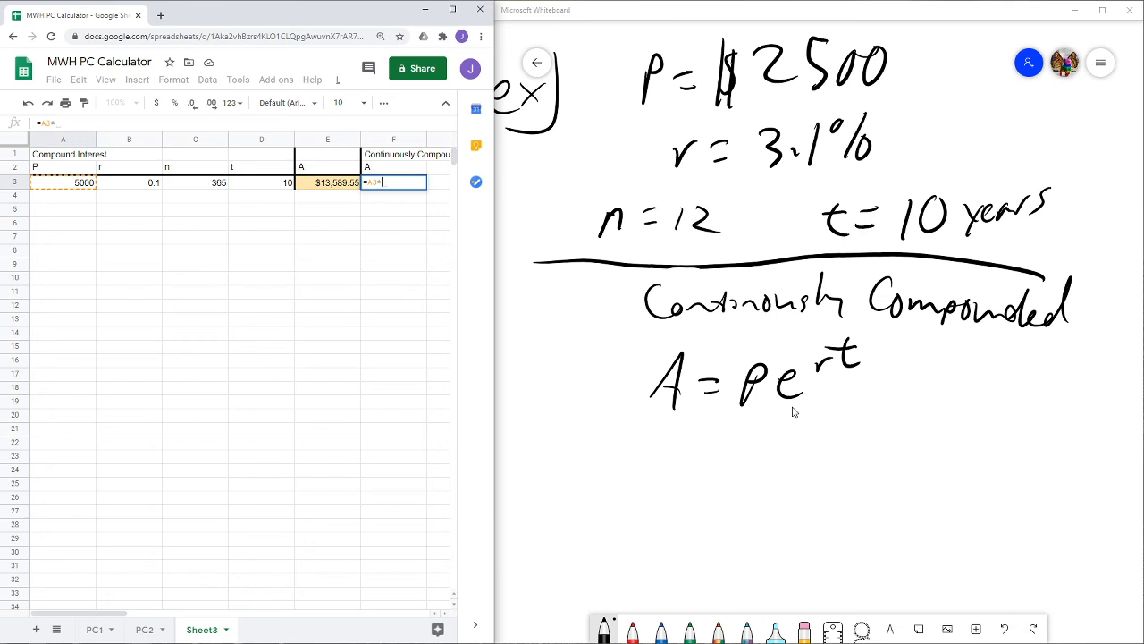
{"action": "type", "text": "e"}
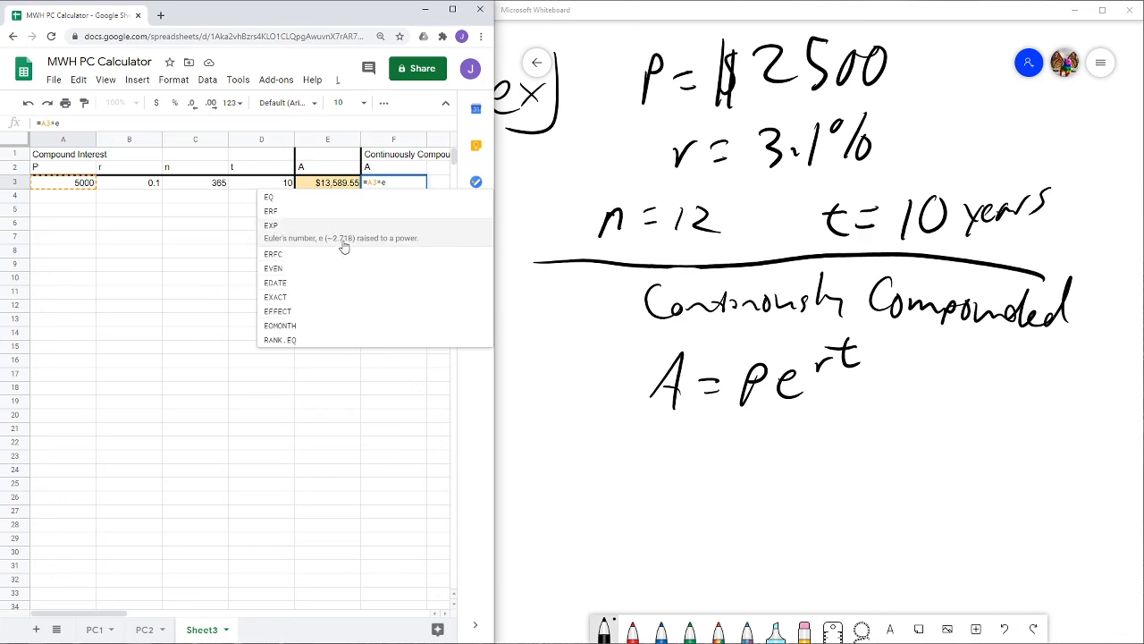
{"action": "left_click", "coordinate": [344, 246]}
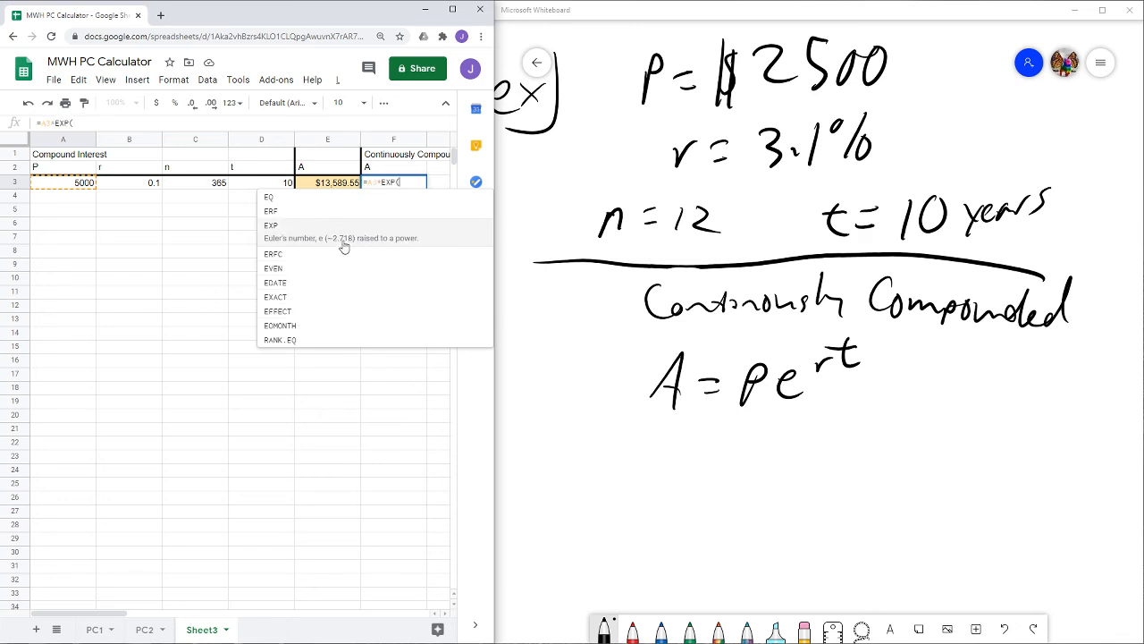
- Write exp( and e with an empty exponent box below the A = Pe^rt formula on the whiteboard
{"action": "left_click", "coordinate": [621, 492]}
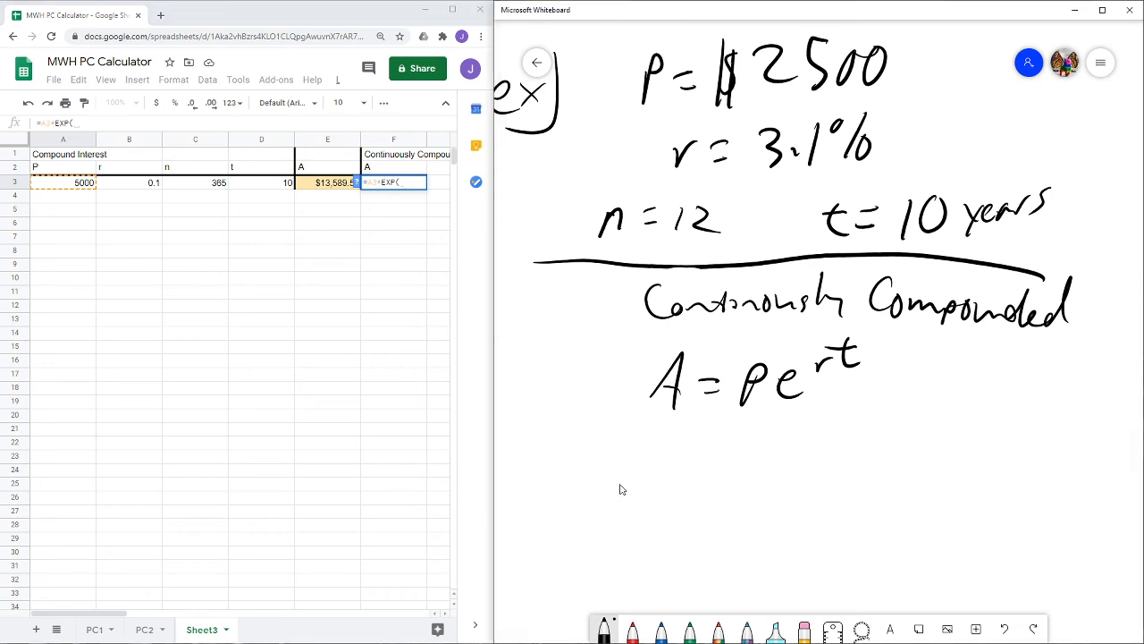
{"action": "mouse_move", "coordinate": [676, 486]}
{"action": "left_mouse_down"}
{"action": "mouse_move", "coordinate": [675, 501]}
{"action": "mouse_move", "coordinate": [709, 499]}
{"action": "left_mouse_up"}
{"action": "left_click_drag", "start_coordinate": [716, 477], "coordinate": [740, 496]}
{"action": "mouse_move", "coordinate": [735, 476]}
{"action": "left_mouse_down"}
{"action": "mouse_move", "coordinate": [711, 501]}
{"action": "mouse_move", "coordinate": [759, 489]}
{"action": "left_mouse_up"}
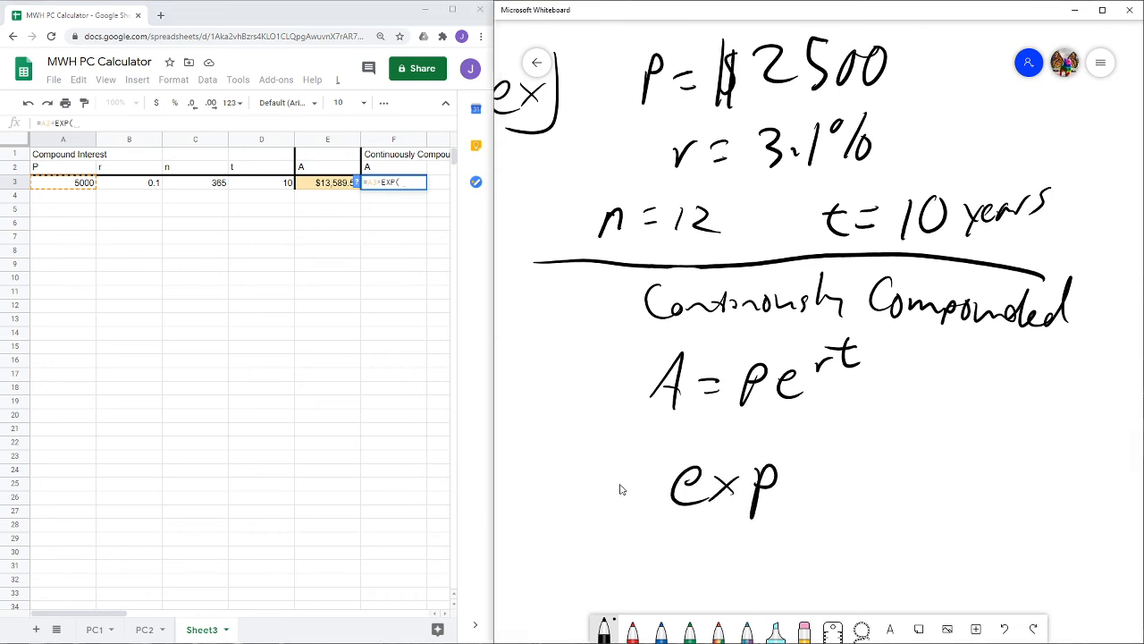
{"action": "left_click_drag", "start_coordinate": [815, 447], "coordinate": [810, 504]}
{"action": "left_click_drag", "start_coordinate": [929, 478], "coordinate": [965, 496]}
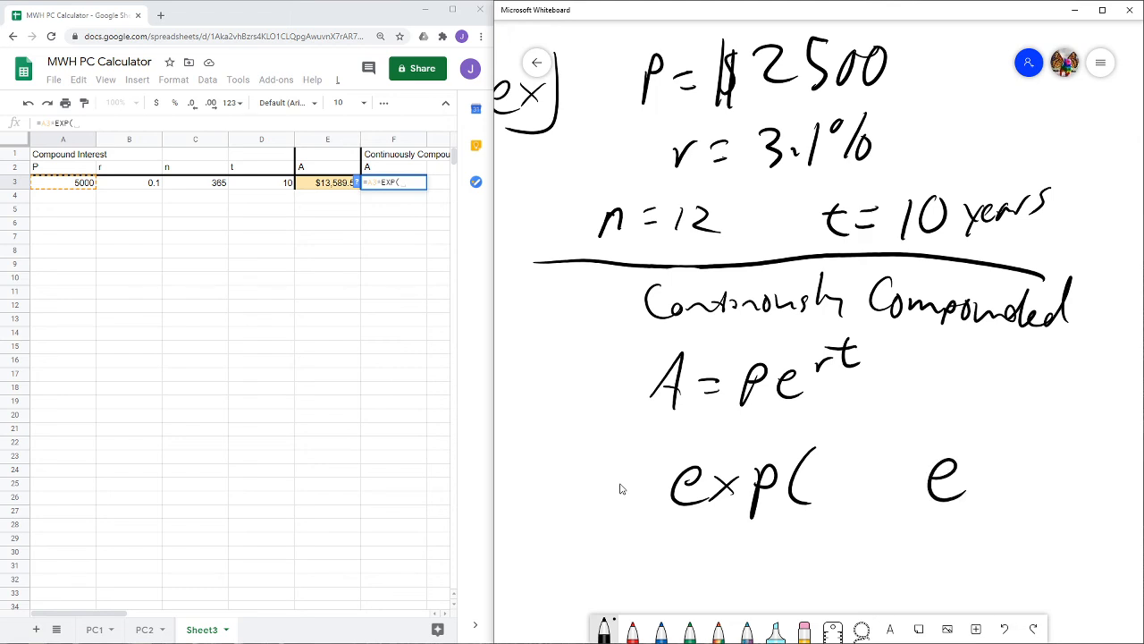
{"action": "mouse_move", "coordinate": [969, 411]}
{"action": "left_mouse_down"}
{"action": "mouse_move", "coordinate": [1009, 406]}
{"action": "mouse_move", "coordinate": [969, 409]}
{"action": "left_mouse_up"}
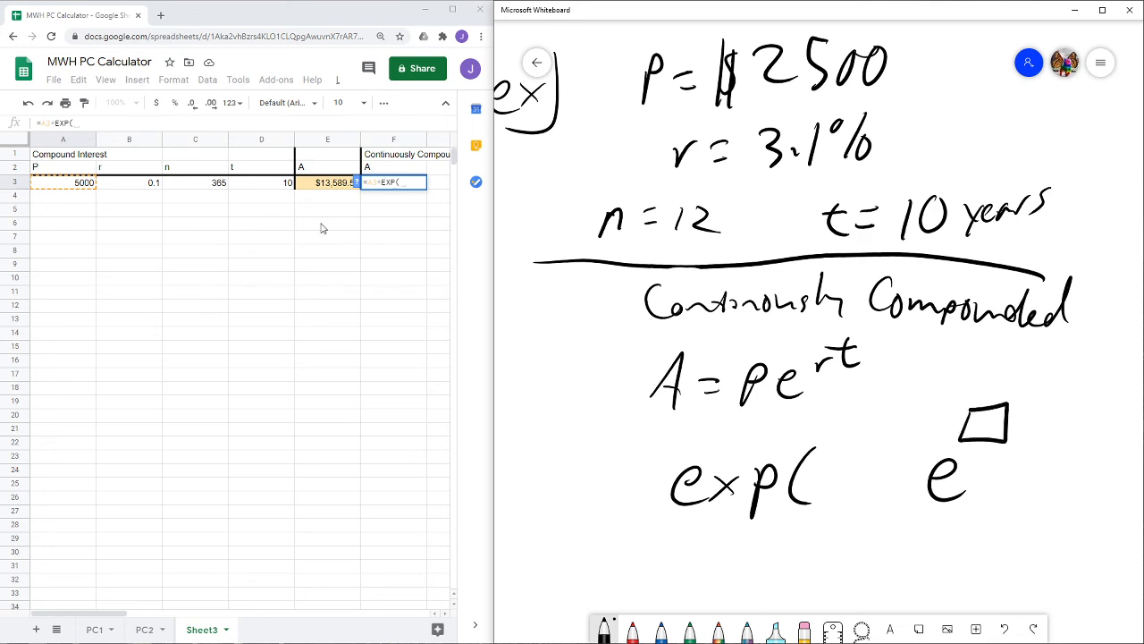
- Complete the F3 formula as =A3*EXP(B3*D3)
{"action": "left_click", "coordinate": [404, 182]}
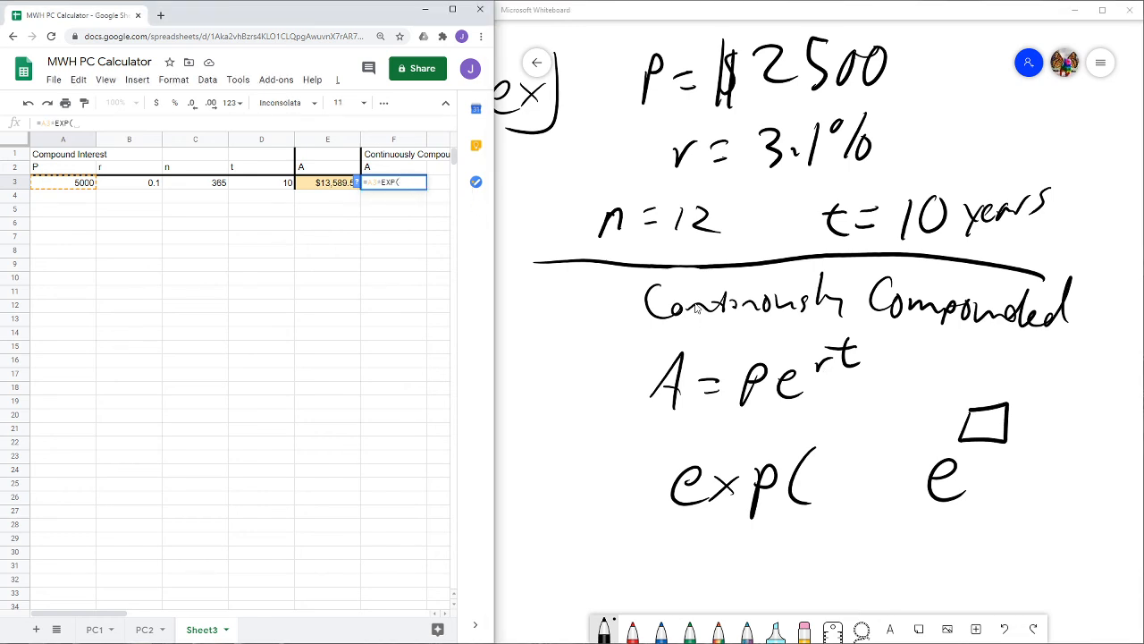
{"action": "left_click", "coordinate": [148, 187]}
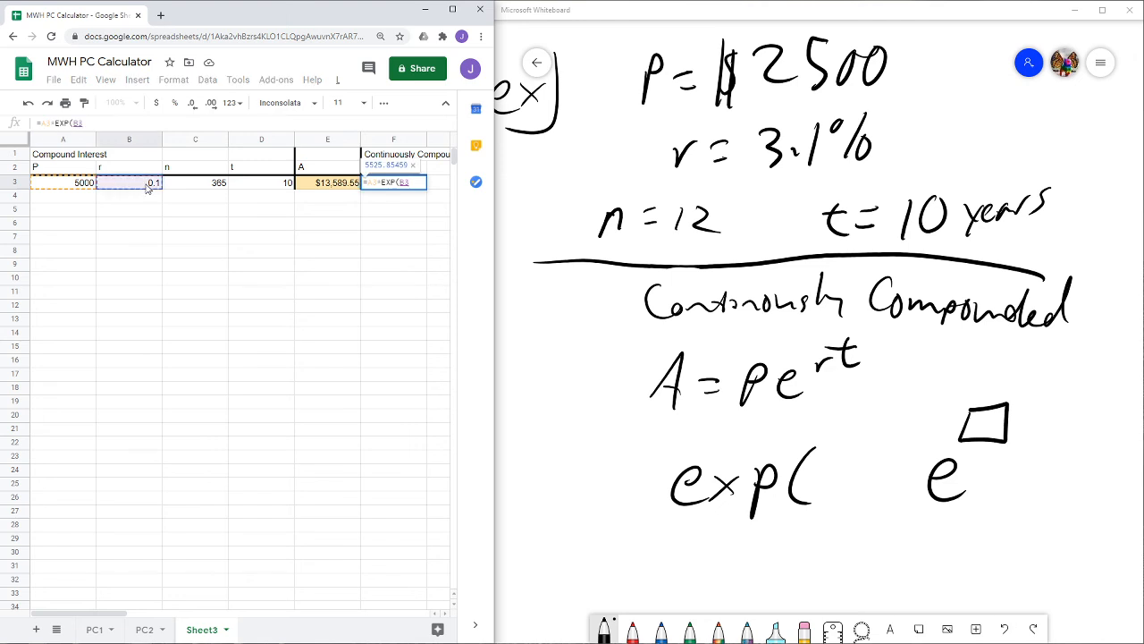
{"action": "type", "text": "*"}
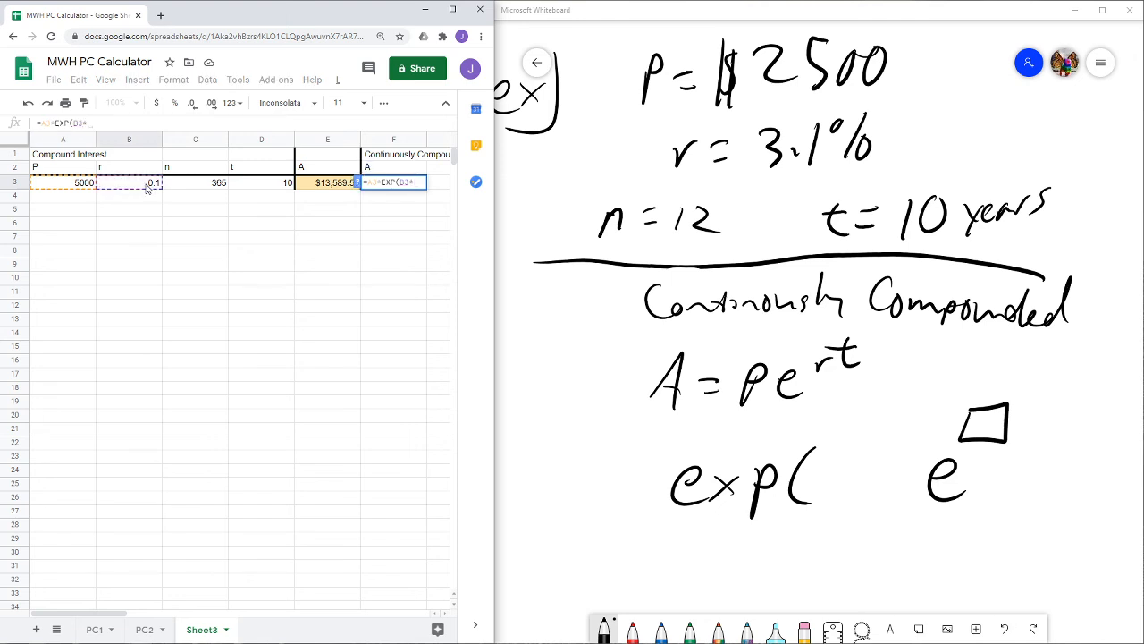
{"action": "left_click", "coordinate": [277, 184]}
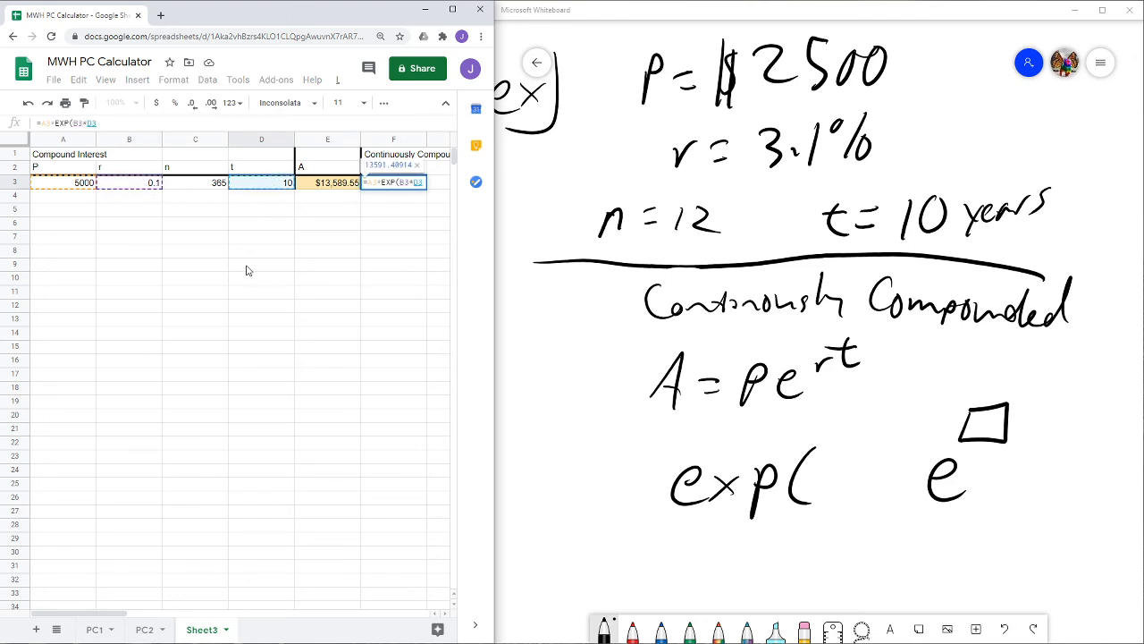
{"action": "type", "text": ")"}
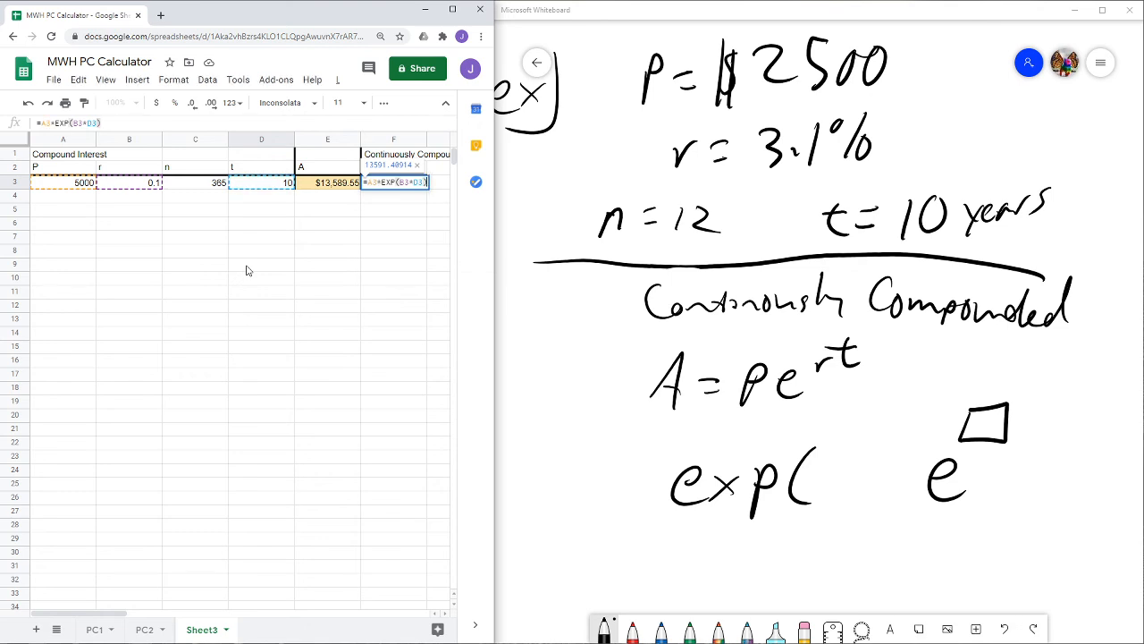
{"action": "key", "text": "Return"}
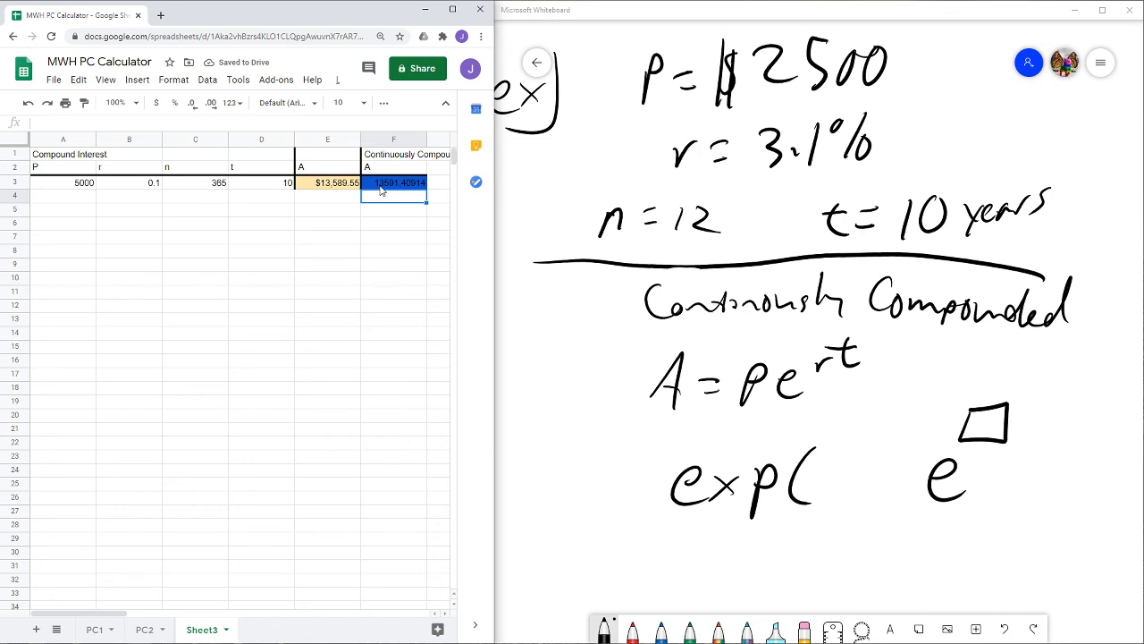
- Change the fill color of F3's conditional formatting rule to light blue
{"action": "left_click", "coordinate": [381, 186]}
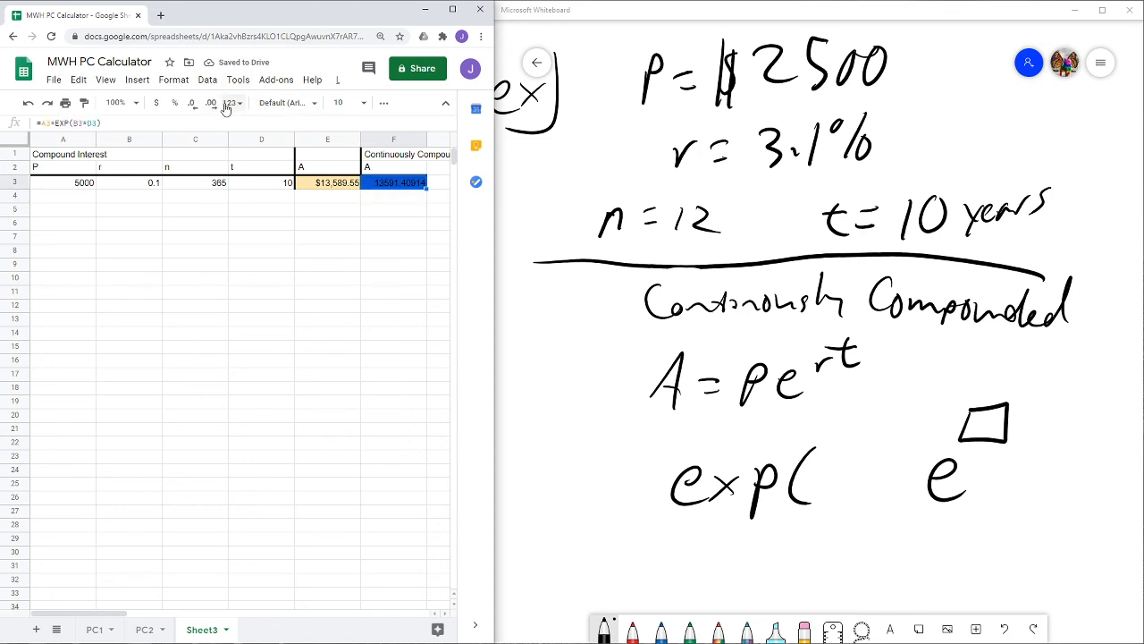
{"action": "left_click", "coordinate": [171, 83]}
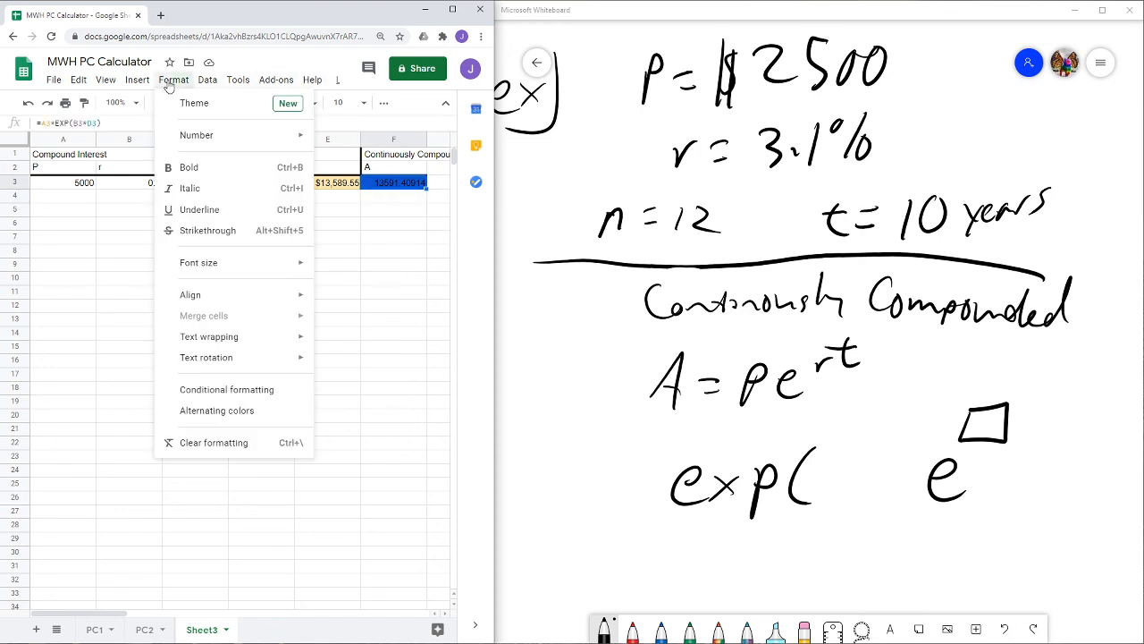
{"action": "left_click", "coordinate": [229, 393]}
{"action": "left_click", "coordinate": [330, 153]}
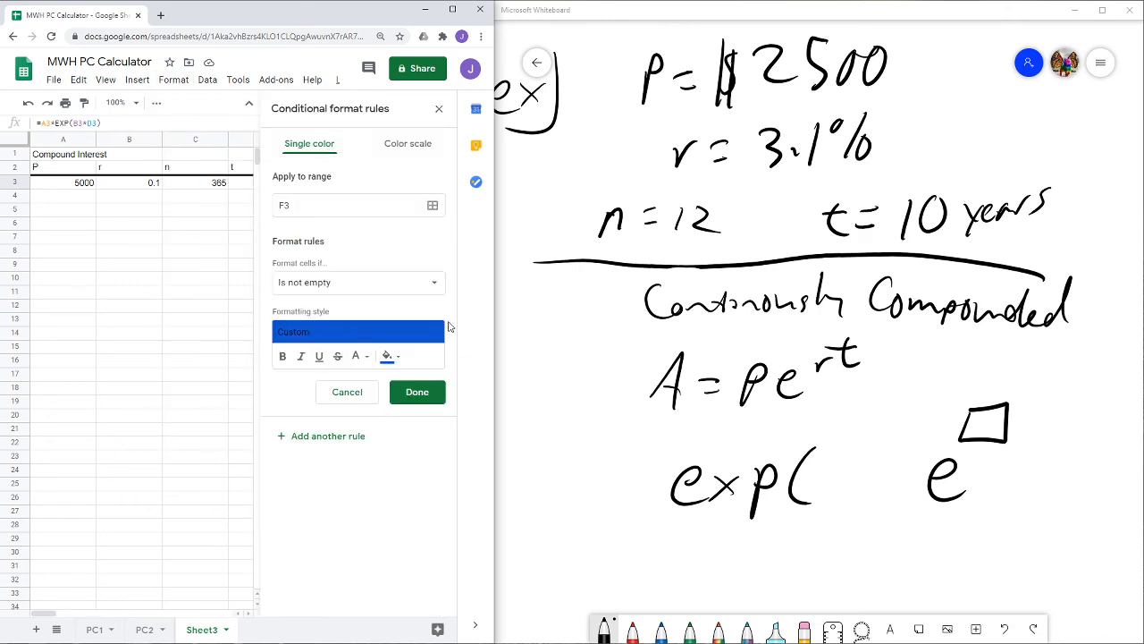
{"action": "left_click", "coordinate": [387, 356]}
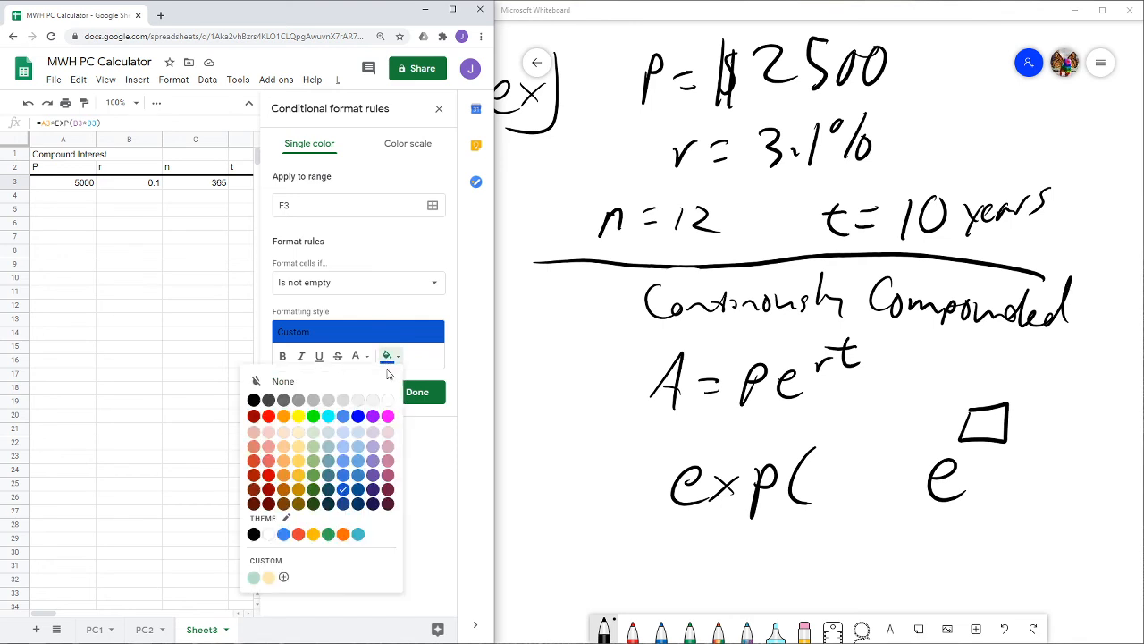
{"action": "left_click", "coordinate": [346, 448]}
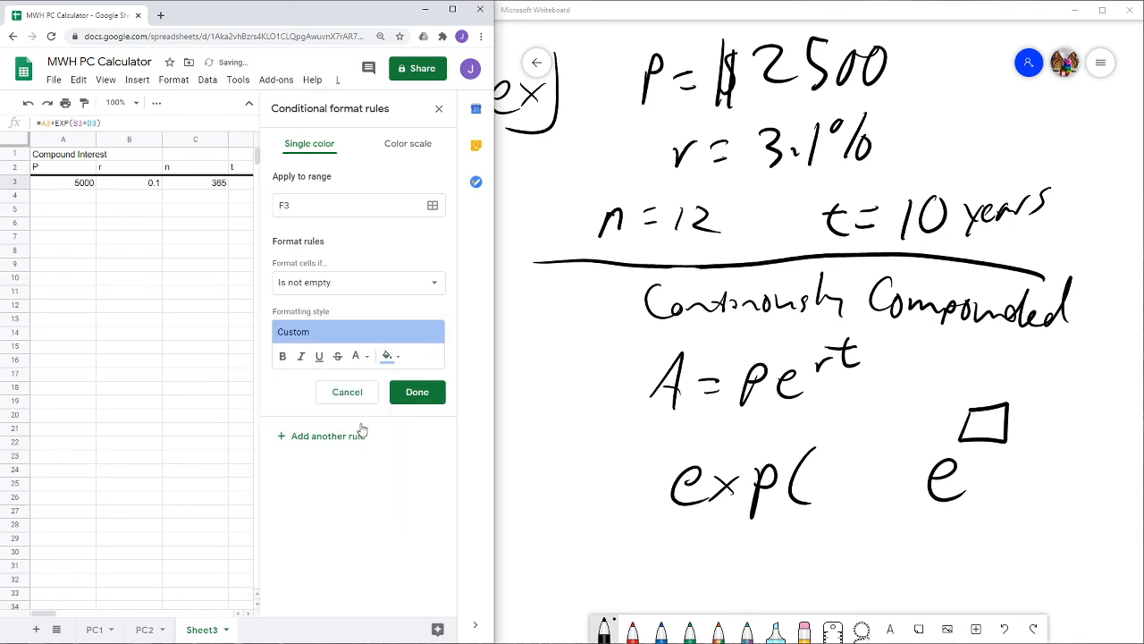
{"action": "left_click", "coordinate": [417, 403]}
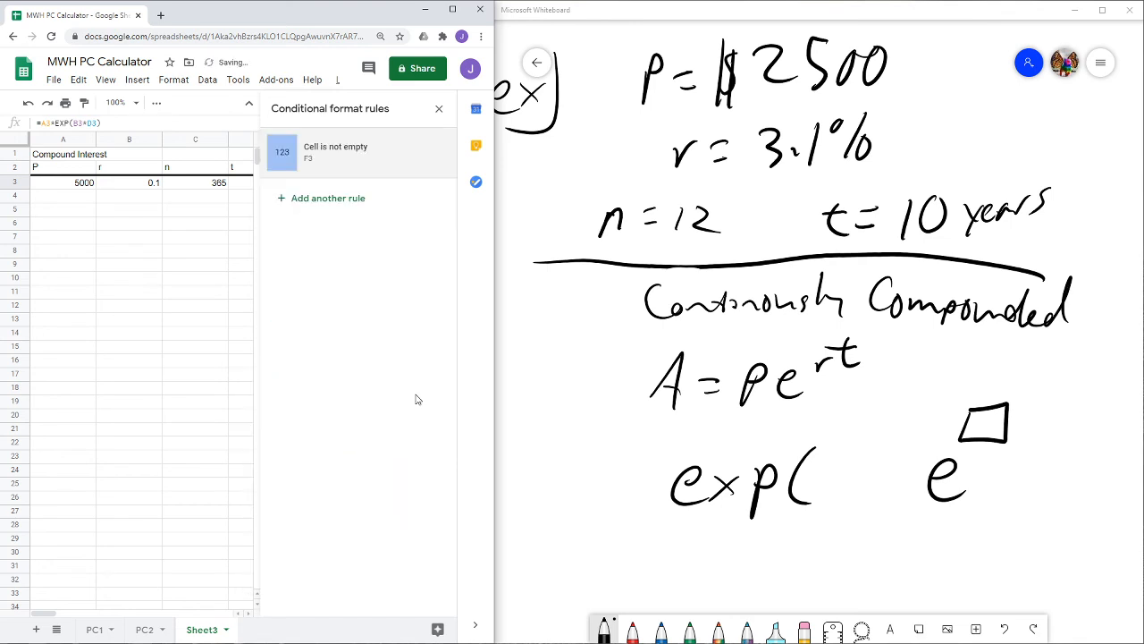
{"action": "left_click", "coordinate": [438, 111]}
{"action": "left_click", "coordinate": [400, 228]}
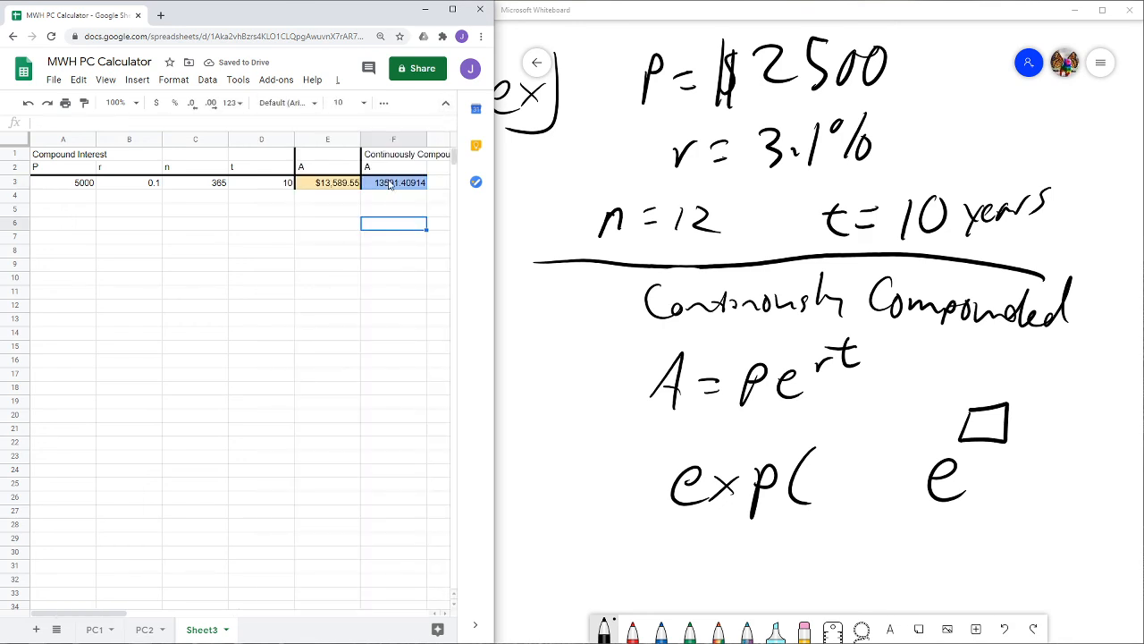
- Format the continuously compounded result in F3 as currency
{"action": "left_click", "coordinate": [389, 183]}
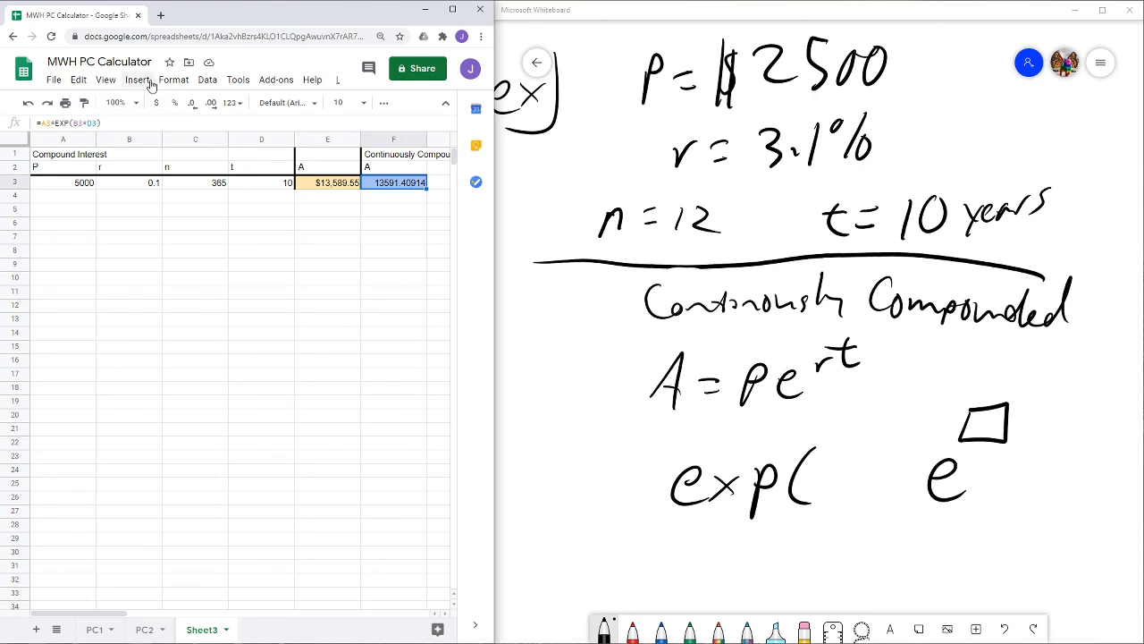
{"action": "left_click", "coordinate": [173, 79]}
{"action": "mouse_move", "coordinate": [200, 136]}
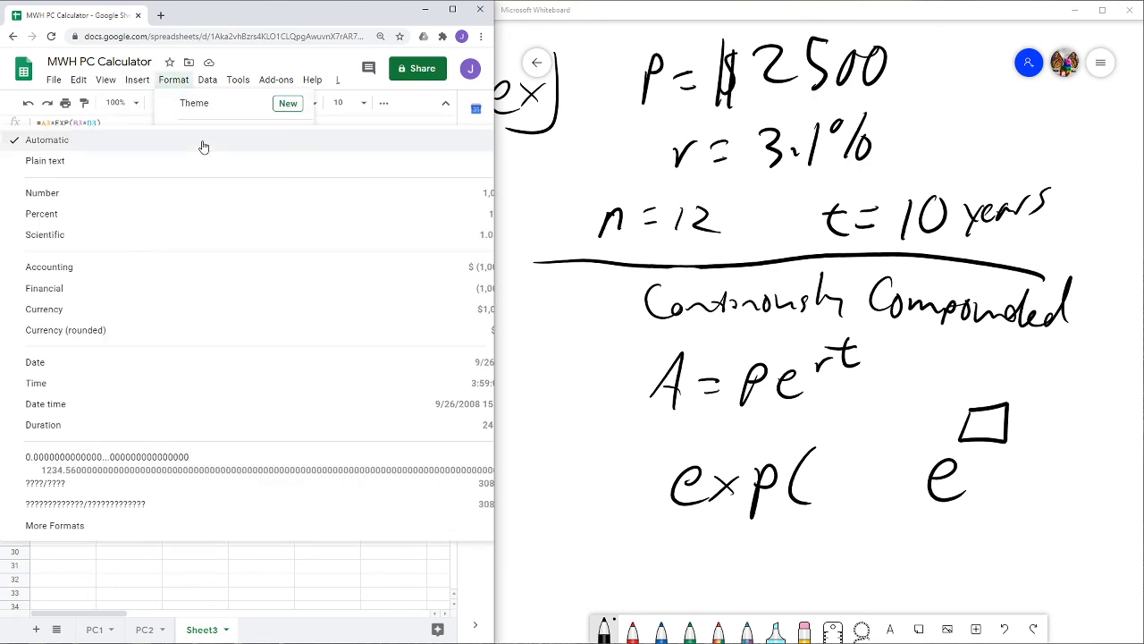
{"action": "left_click", "coordinate": [147, 309]}
{"action": "left_click", "coordinate": [308, 211]}
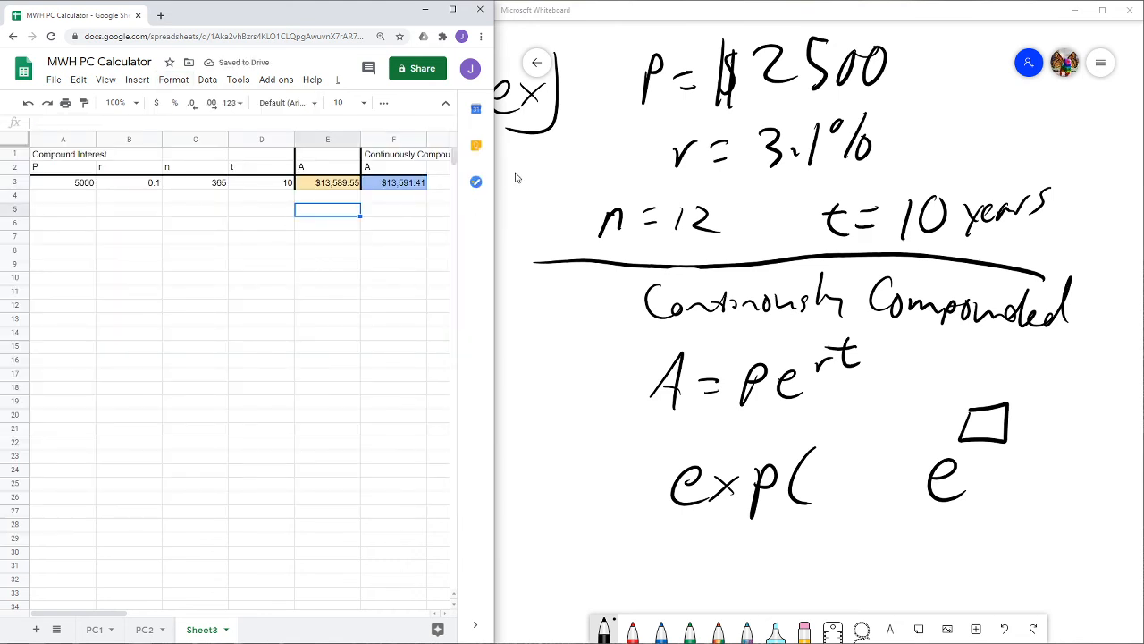
- Change the principal in A3 to 20
{"action": "left_click_drag", "start_coordinate": [495, 168], "coordinate": [672, 183]}
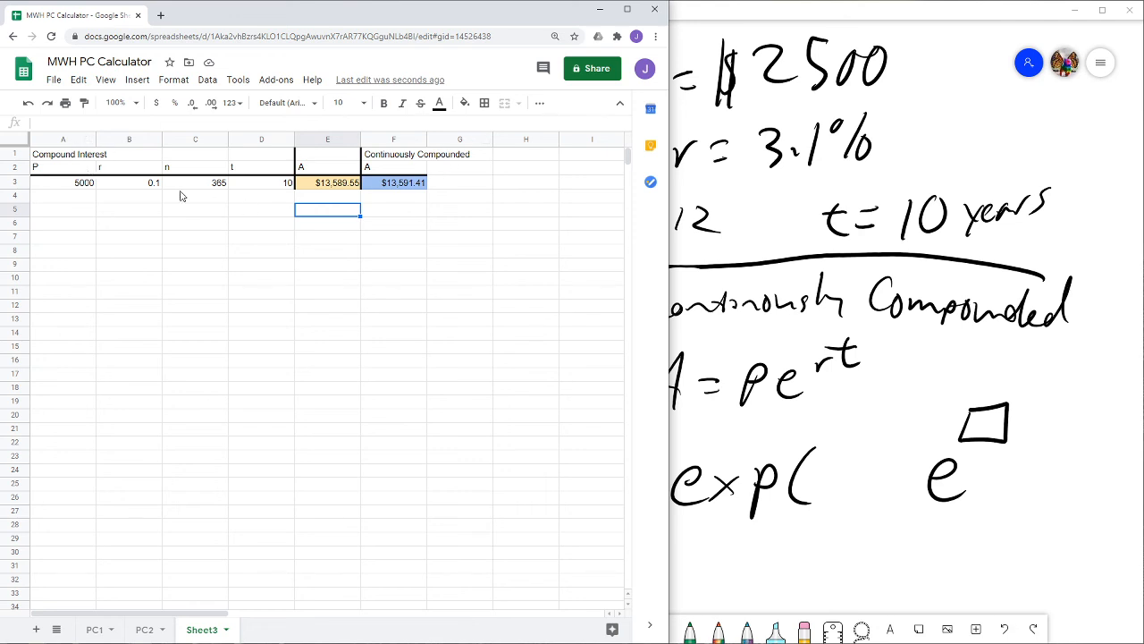
{"action": "left_click", "coordinate": [73, 189]}
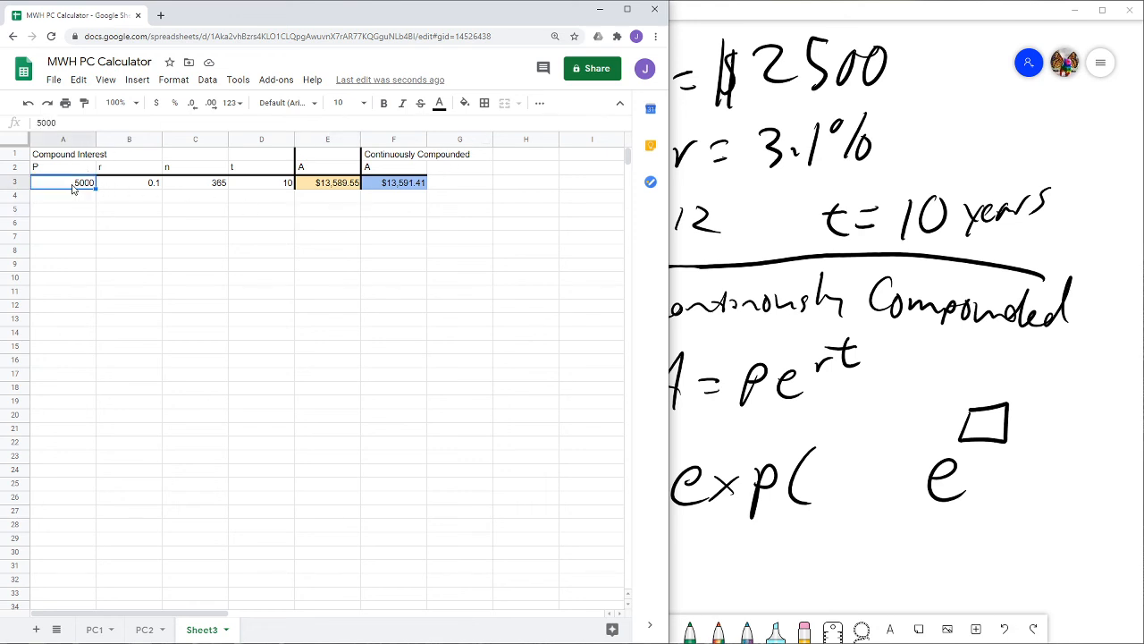
{"action": "type", "text": "20"}
{"action": "key", "text": "Return"}
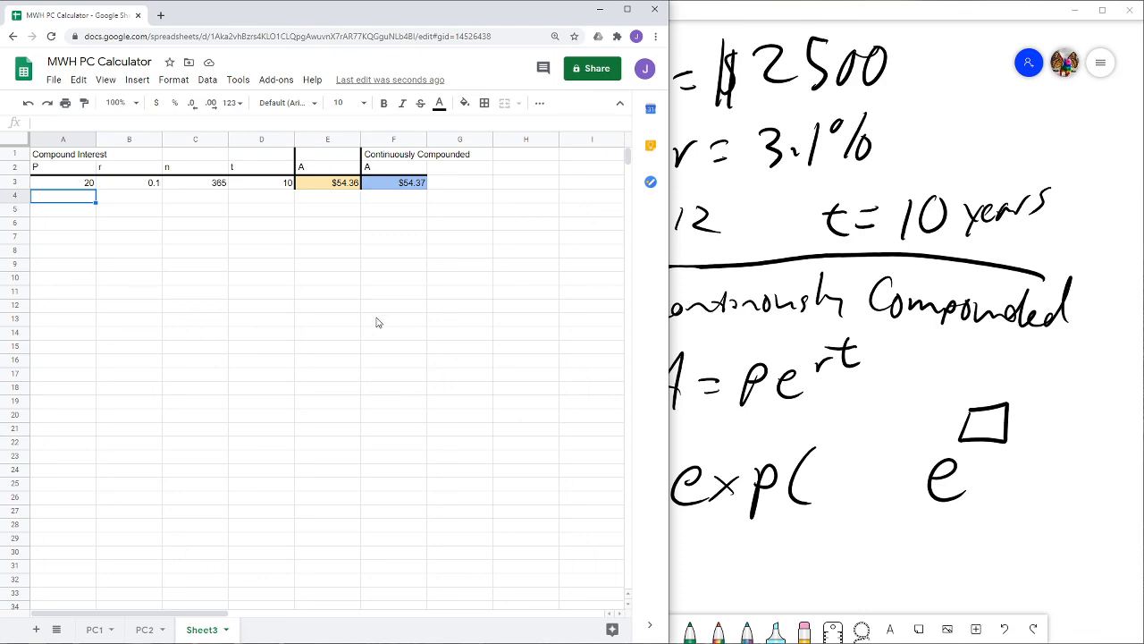
- Review the earlier calculators on the PC1 sheet, then return to Sheet3
{"action": "left_click", "coordinate": [95, 632]}
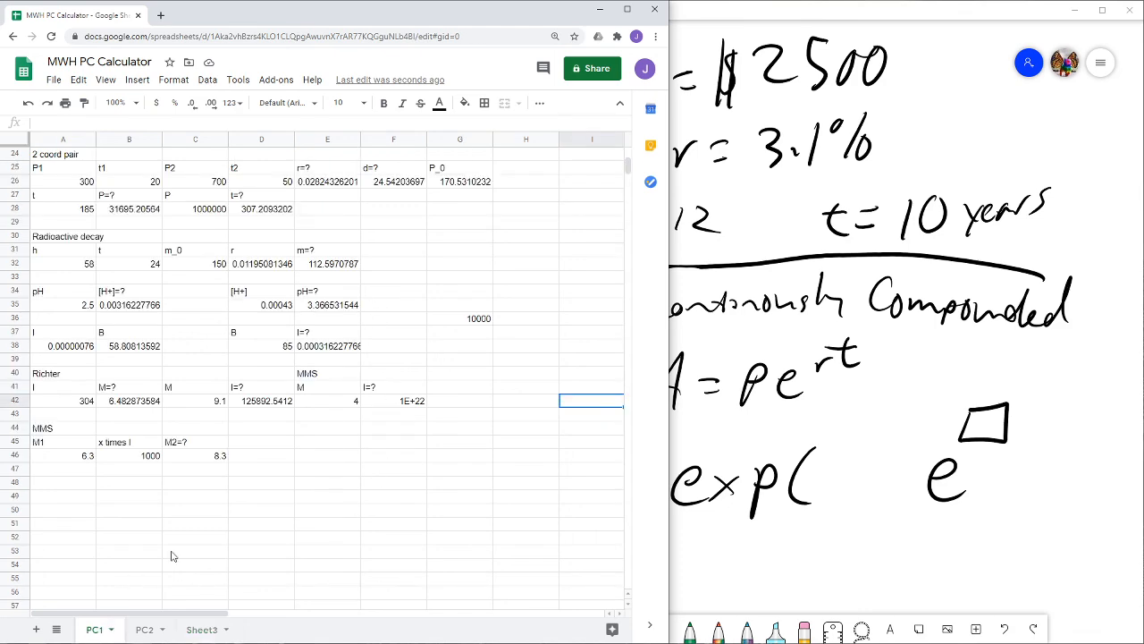
{"action": "scroll", "coordinate": [263, 484], "scroll_direction": "up", "scroll_amount": 8}
{"action": "scroll", "coordinate": [263, 483], "scroll_direction": "down", "scroll_amount": 5}
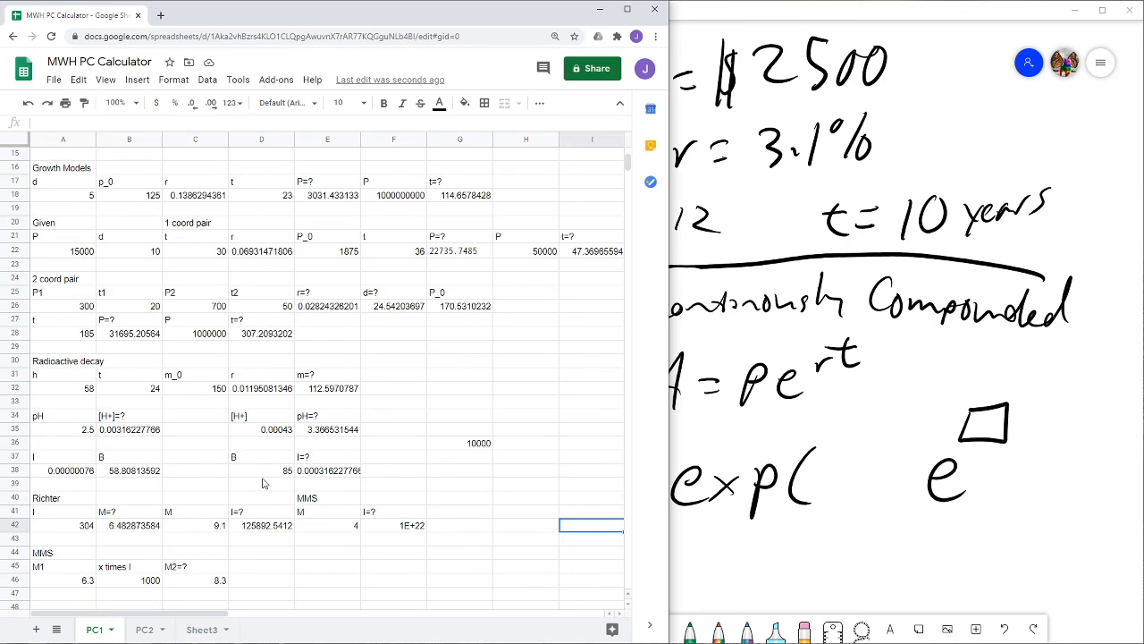
{"action": "scroll", "coordinate": [262, 484], "scroll_direction": "up", "scroll_amount": 5}
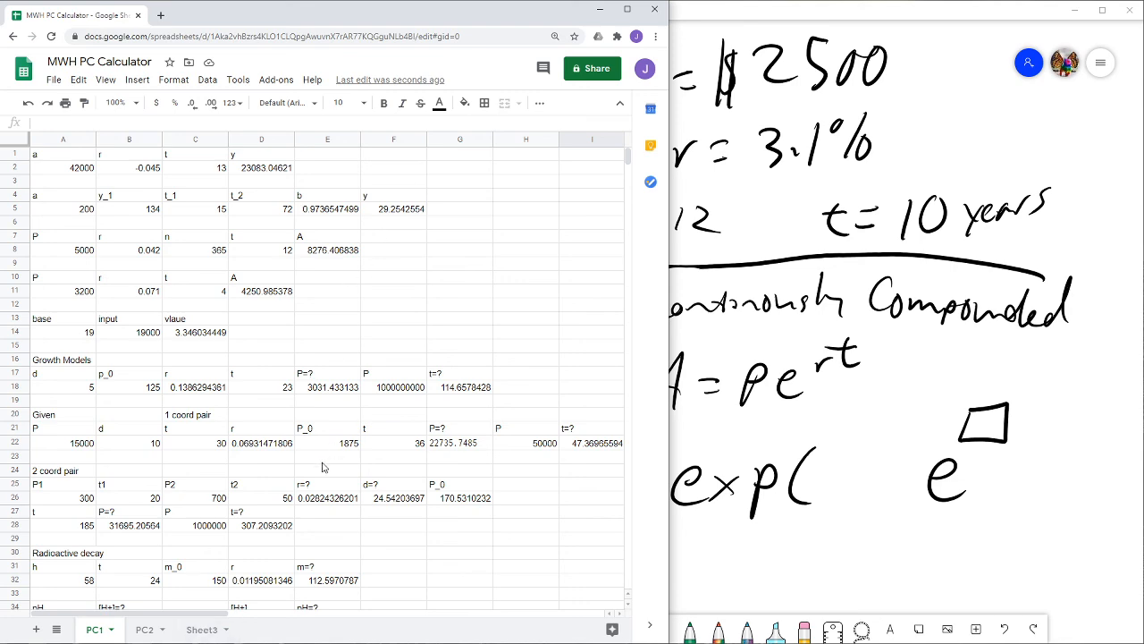
{"action": "scroll", "coordinate": [304, 472], "scroll_direction": "down", "scroll_amount": 7}
{"action": "scroll", "coordinate": [300, 475], "scroll_direction": "up", "scroll_amount": 7}
{"action": "left_click", "coordinate": [202, 630]}
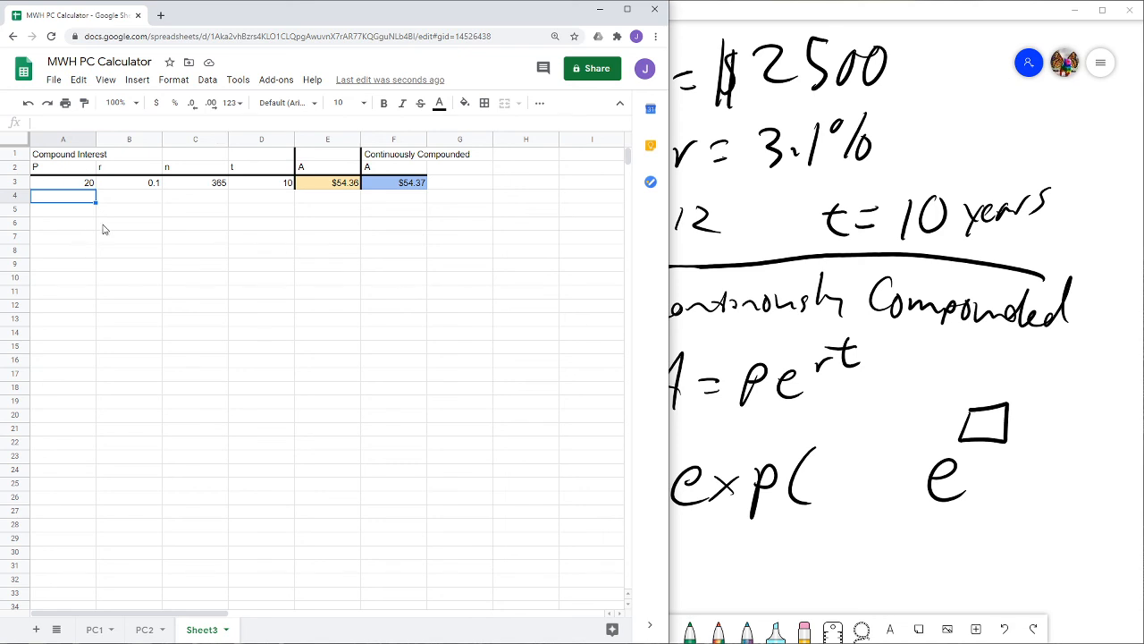
- Inspect the E3 and F3 formulas and shrink the spreadsheet window back beside the whiteboard
{"action": "left_click", "coordinate": [341, 191]}
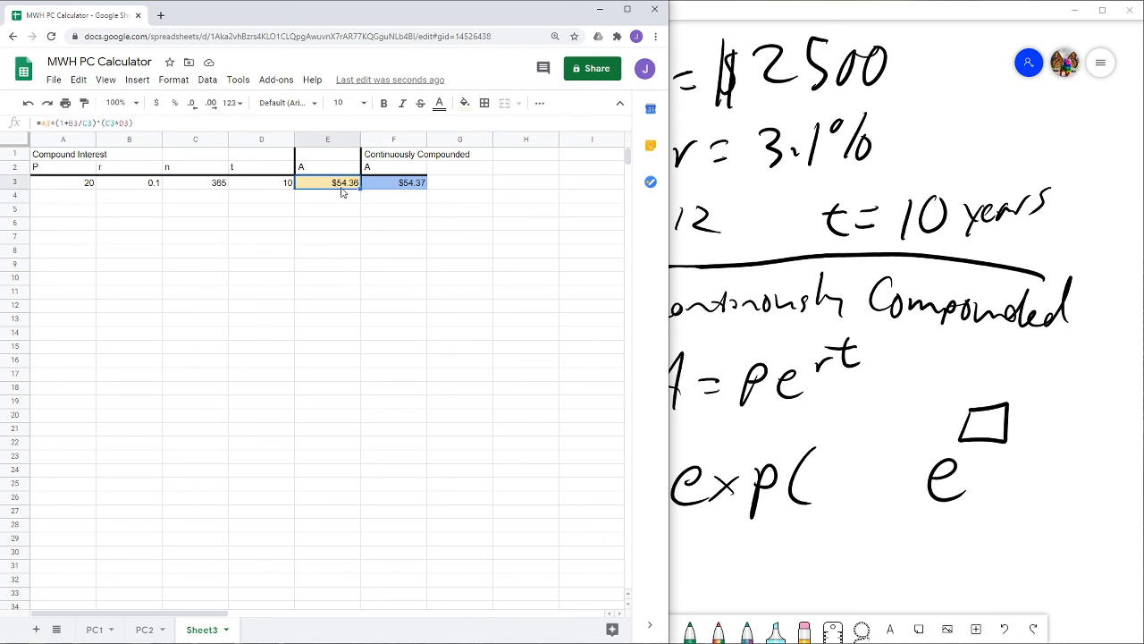
{"action": "left_click", "coordinate": [396, 192]}
{"action": "left_click", "coordinate": [337, 192]}
{"action": "left_click", "coordinate": [330, 233]}
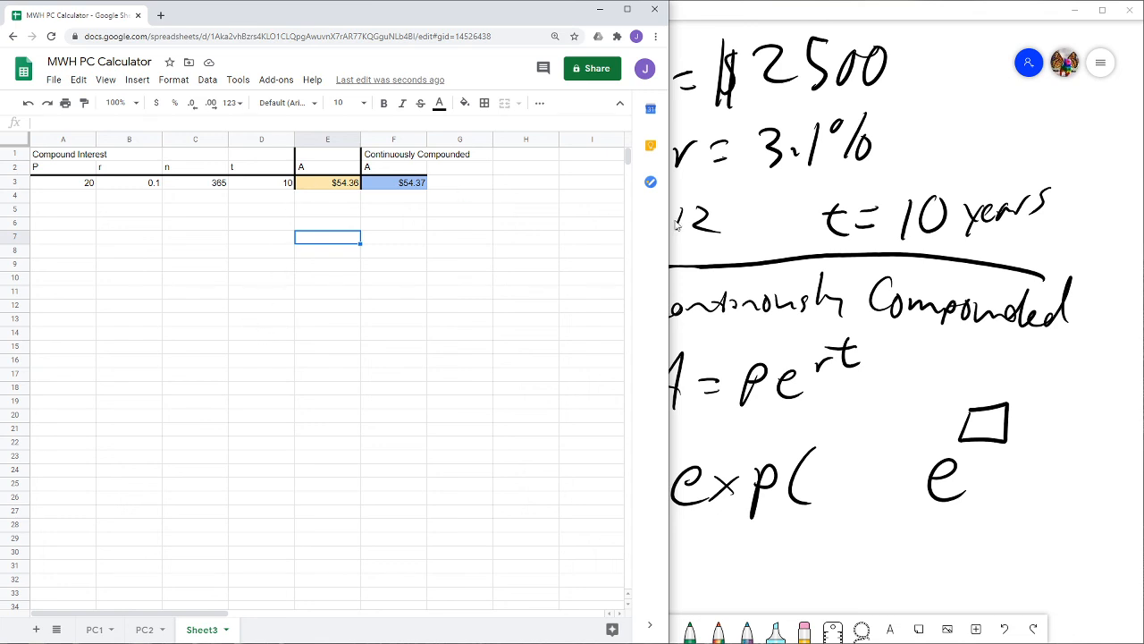
{"action": "left_click_drag", "start_coordinate": [669, 208], "coordinate": [493, 214]}
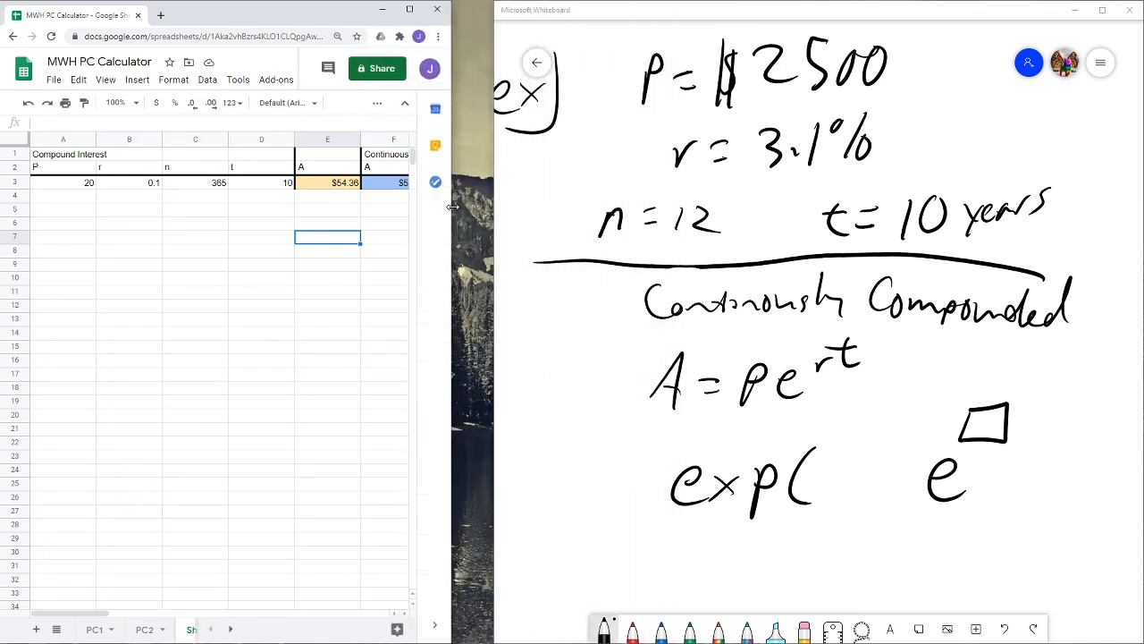